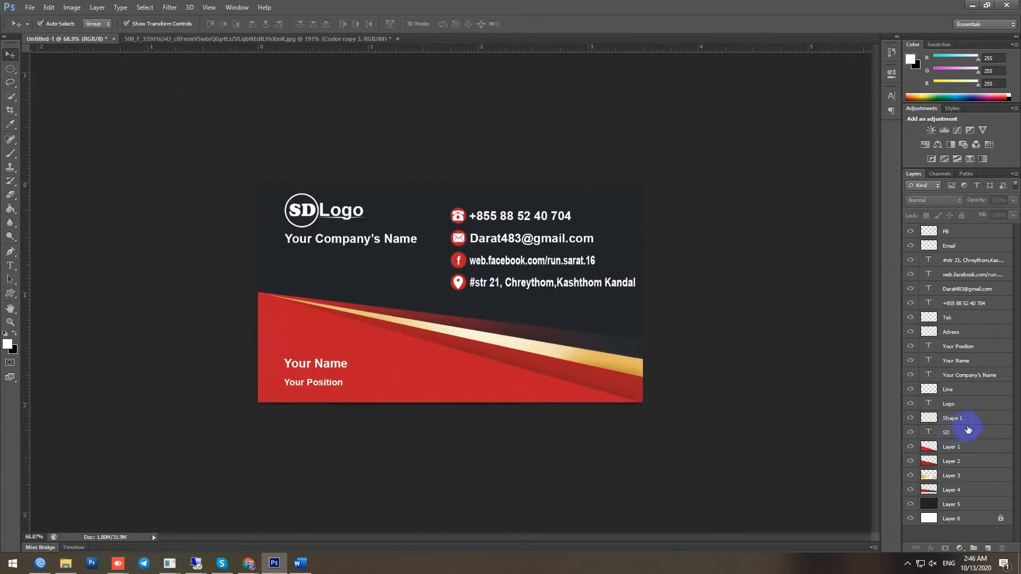
Merge the four contact lines into one layer, scale it to about 88% and move it slightly lower
{"action": "left_click", "coordinate": [971, 377]}
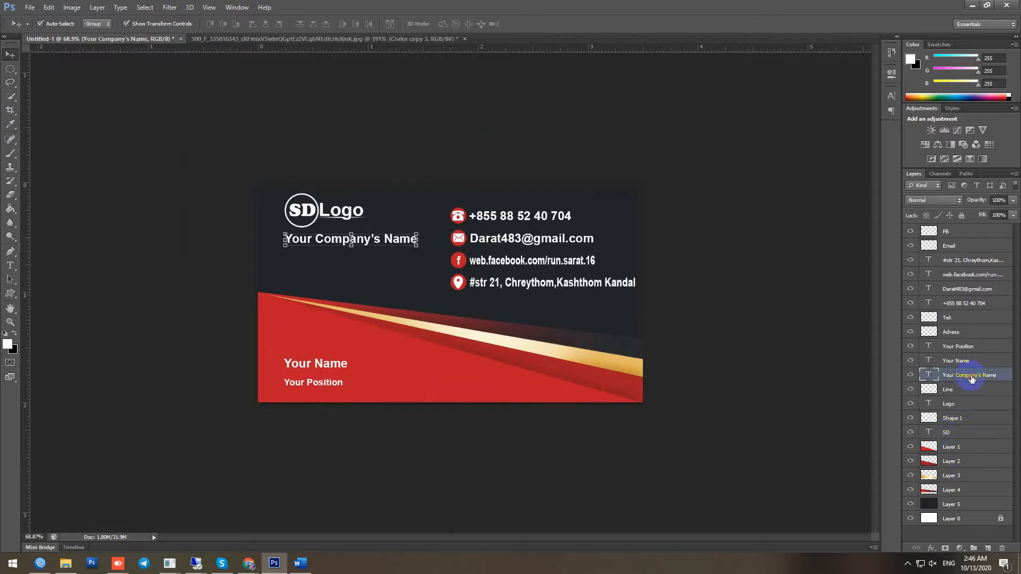
{"action": "left_click", "coordinate": [964, 333]}
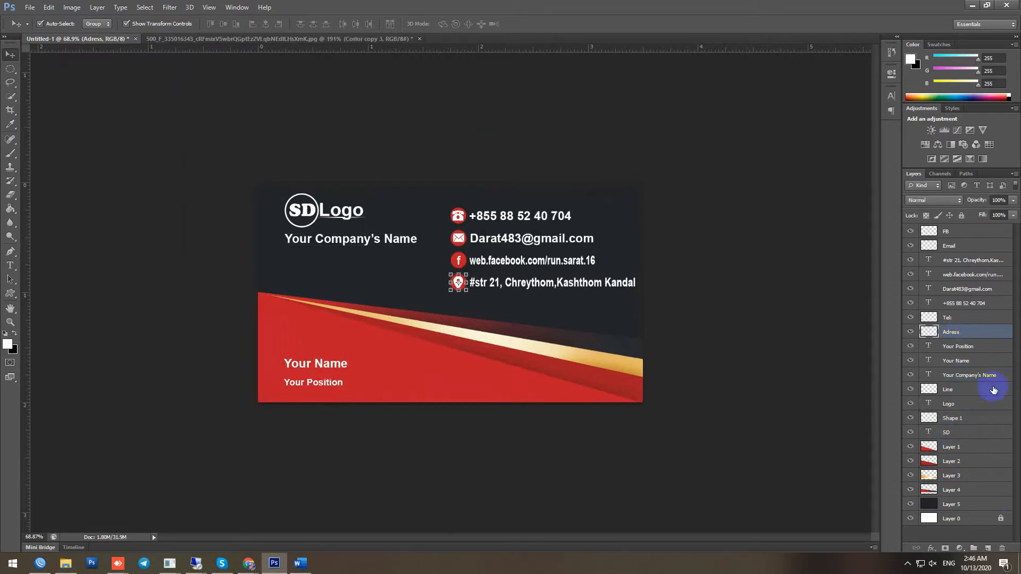
{"action": "left_click", "coordinate": [956, 234], "text": "shift"}
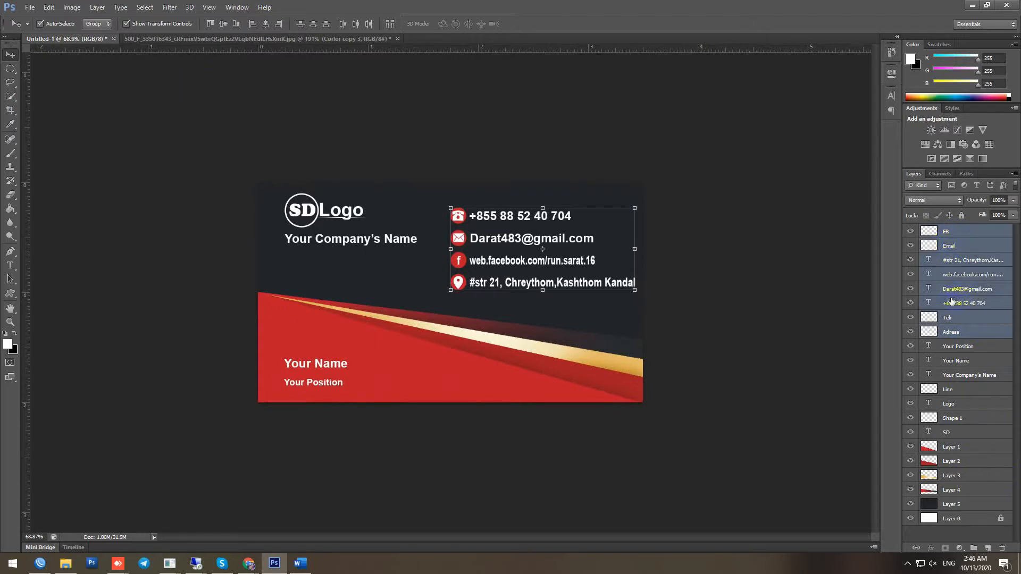
{"action": "key", "text": "ctrl+e"}
{"action": "scroll", "coordinate": [544, 280], "scroll_direction": "up", "scroll_amount": 1}
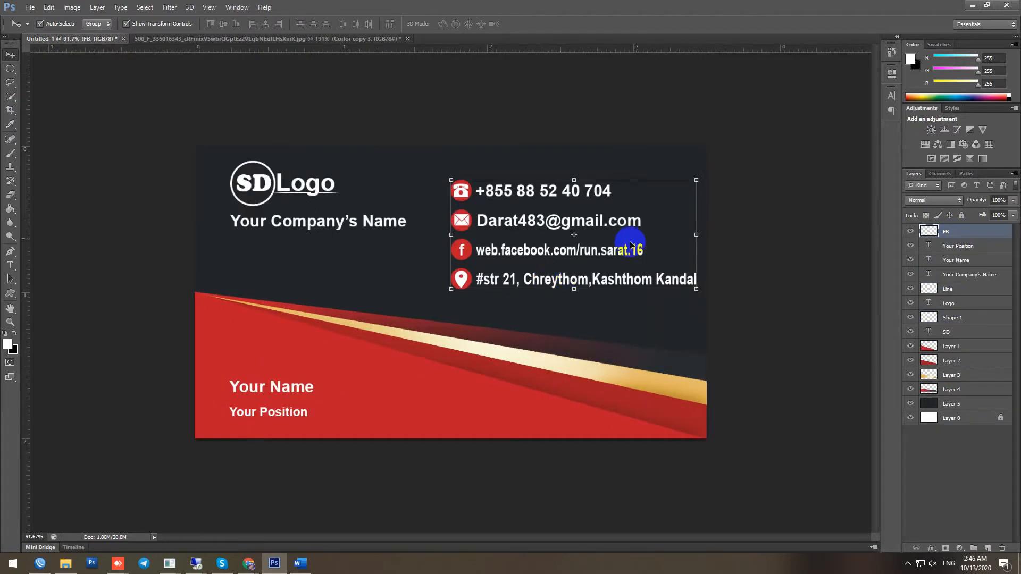
{"action": "left_click_drag", "start_coordinate": [698, 178], "coordinate": [668, 186]}
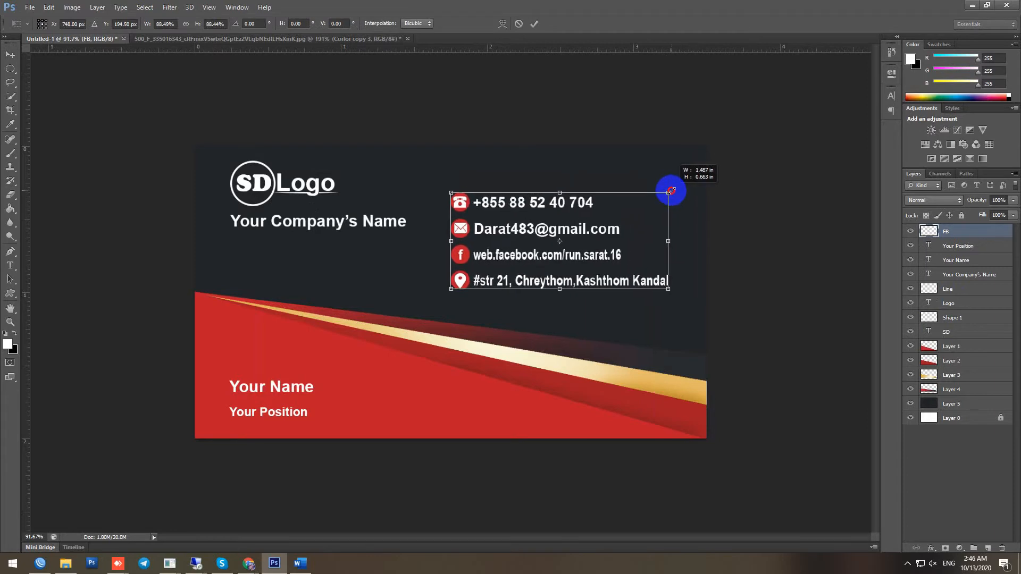
{"action": "left_click_drag", "start_coordinate": [595, 278], "coordinate": [600, 289]}
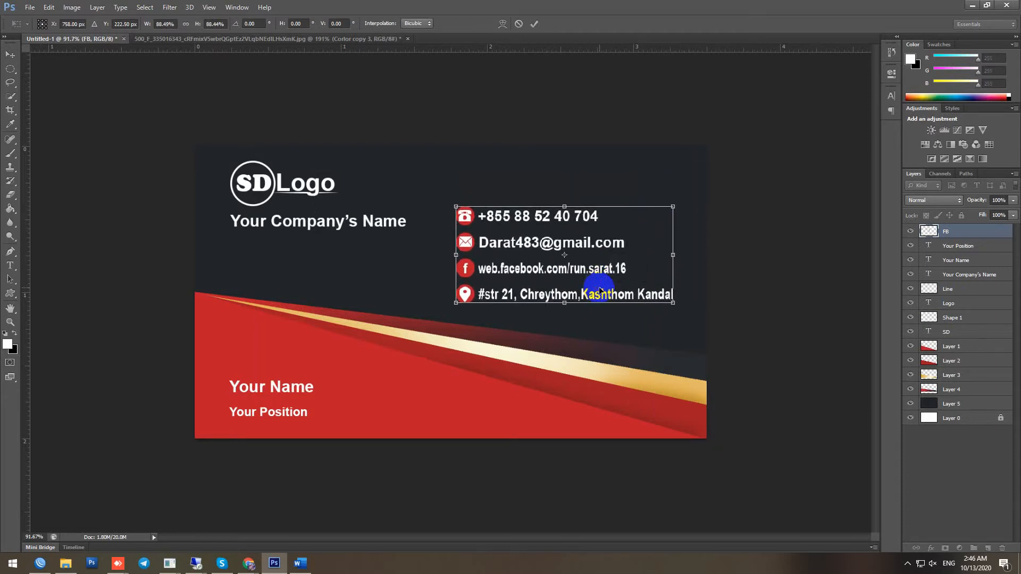
{"action": "key", "text": "Return"}
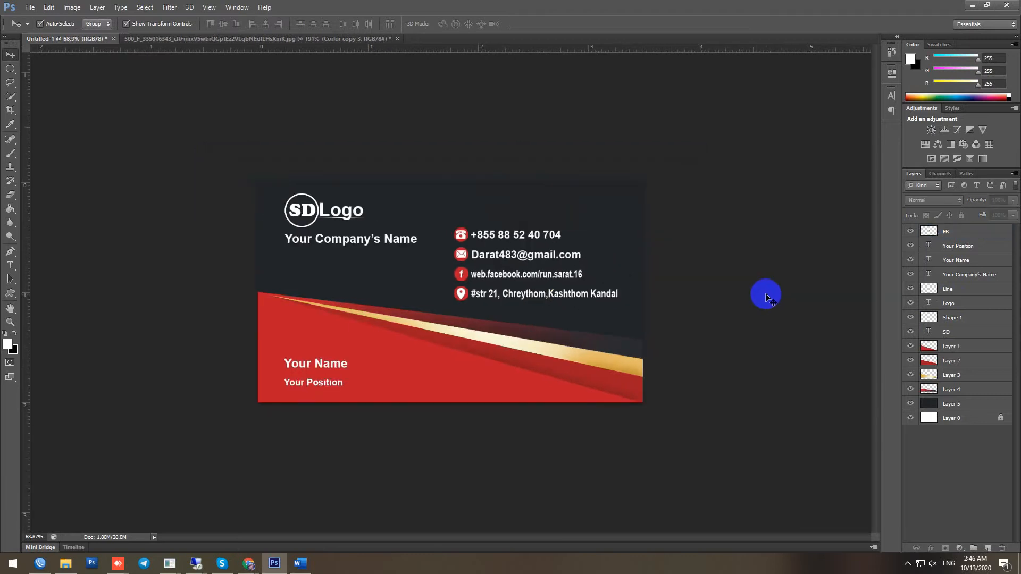
Select the FB contact layer through Layer 5 and merge all the card's layers into one
{"action": "key", "text": "ctrl+0"}
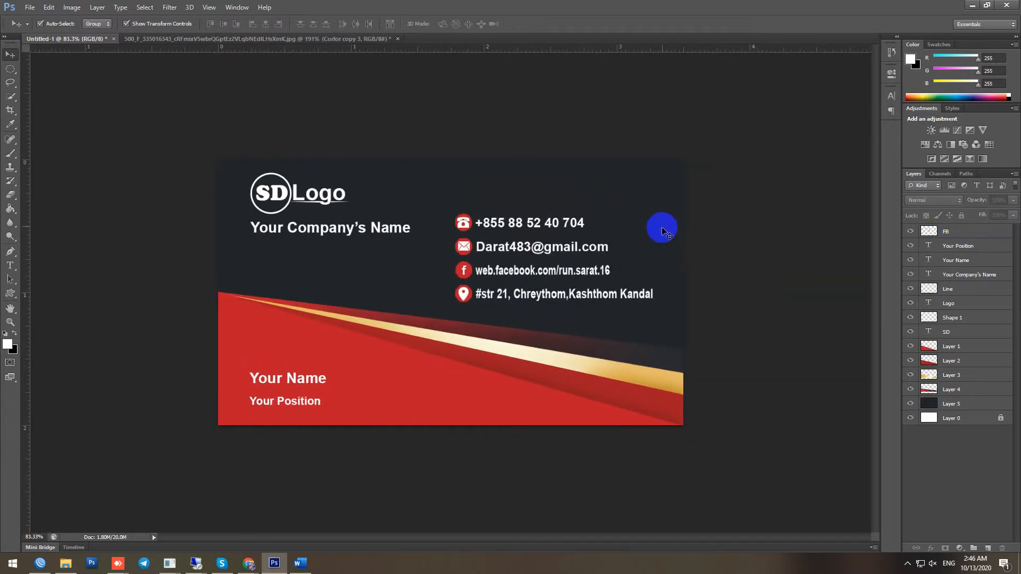
{"action": "left_click", "coordinate": [660, 225]}
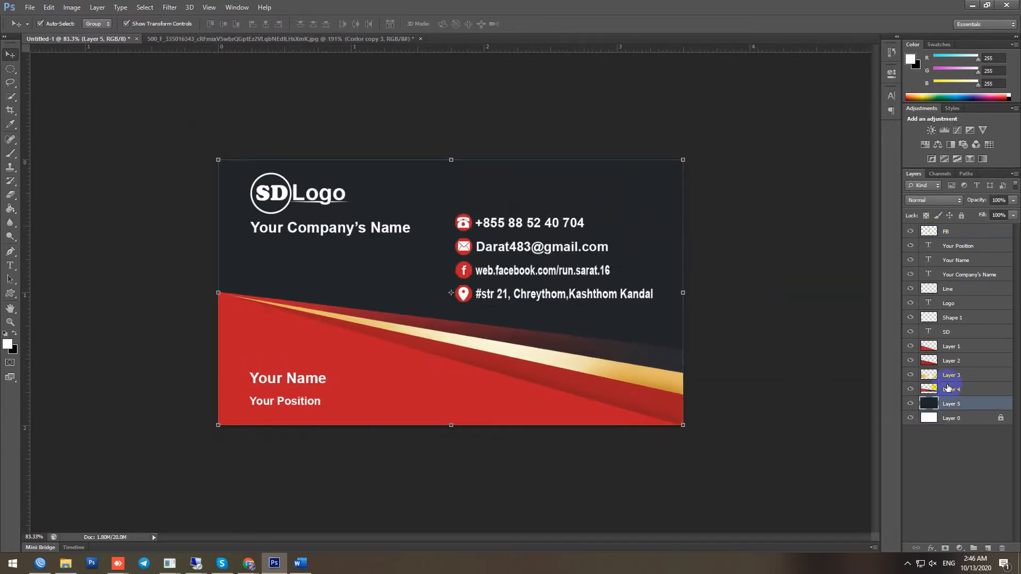
{"action": "left_click", "coordinate": [947, 234]}
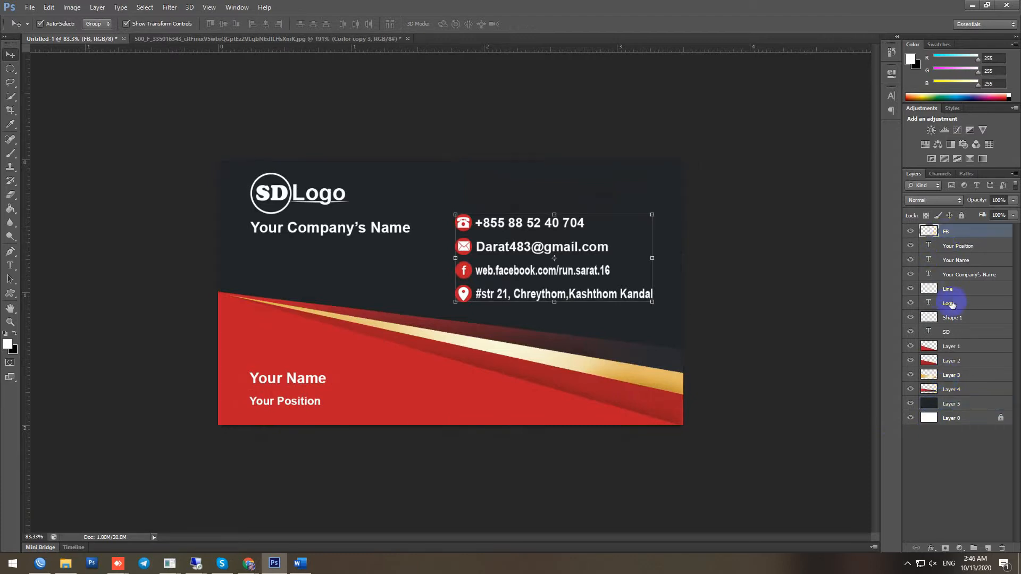
{"action": "left_click", "coordinate": [966, 408], "text": "shift"}
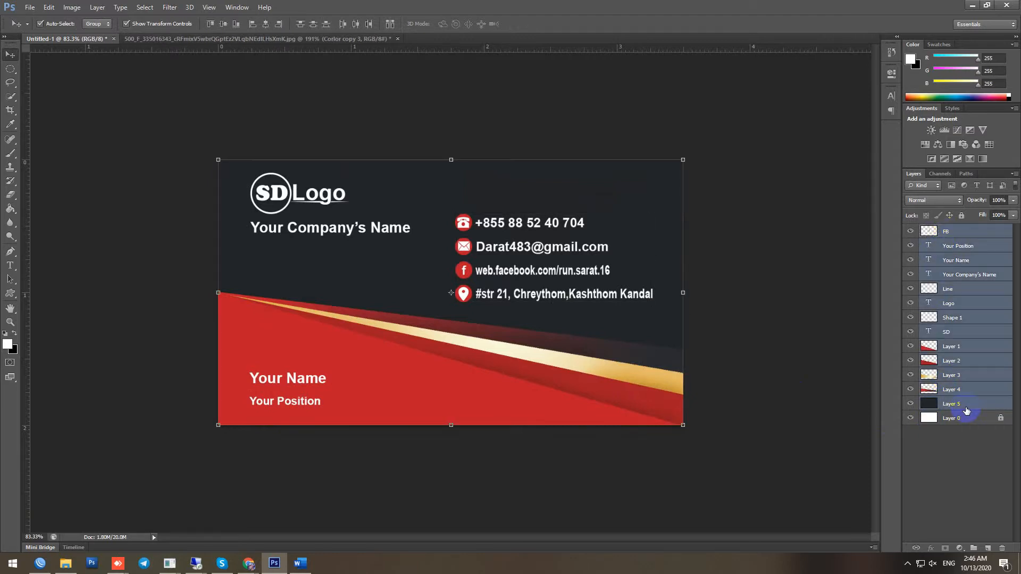
{"action": "key", "text": "ctrl+e"}
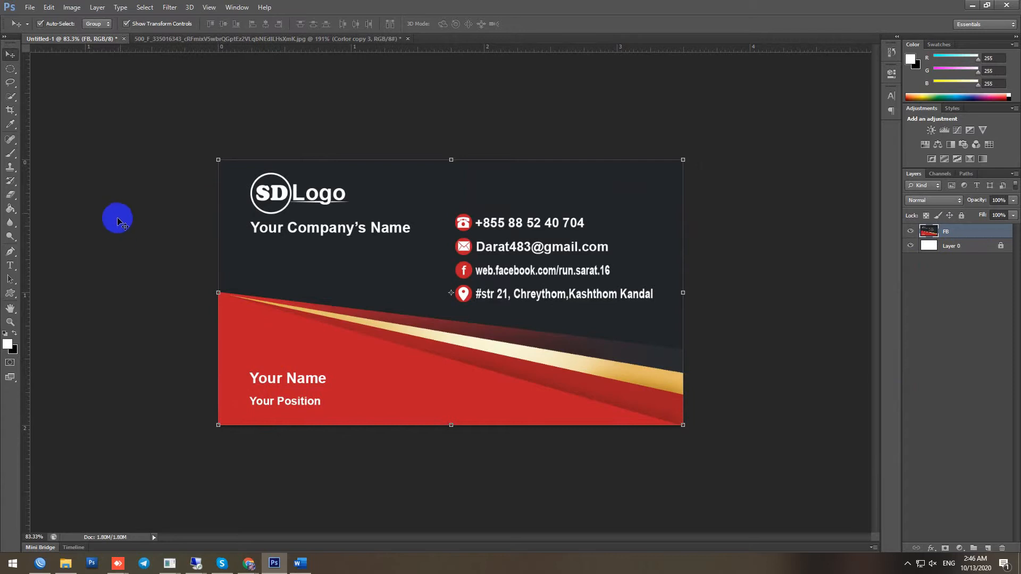
{"action": "scroll", "coordinate": [144, 210], "scroll_direction": "up", "scroll_amount": 2}
{"action": "scroll", "coordinate": [145, 208], "scroll_direction": "up", "scroll_amount": 1}
{"action": "scroll", "coordinate": [192, 185], "scroll_direction": "down", "scroll_amount": 1}
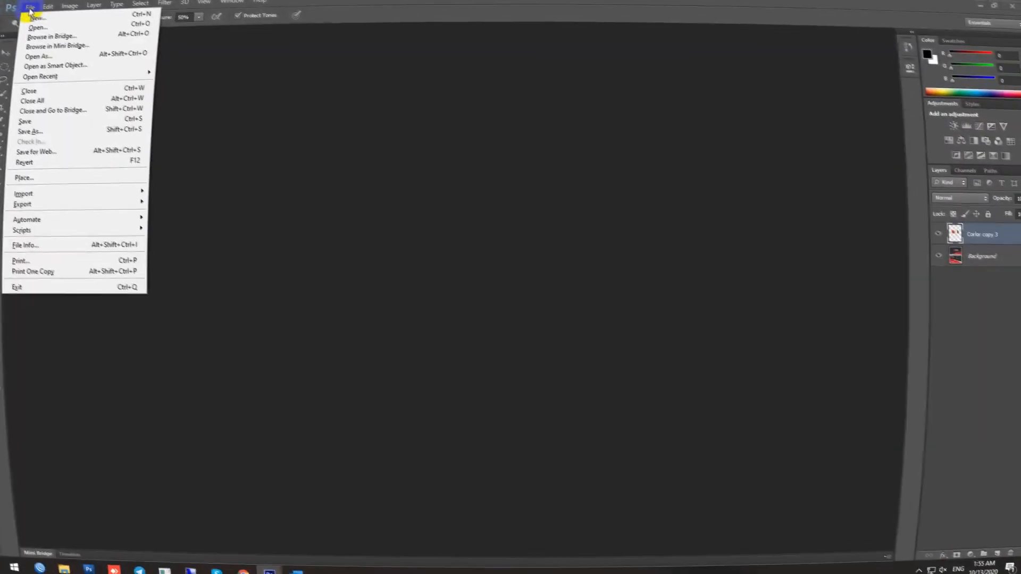
Create a new white RGB document, 3.5 × 2 inches at 300 pixels per inch
{"action": "left_click", "coordinate": [70, 23]}
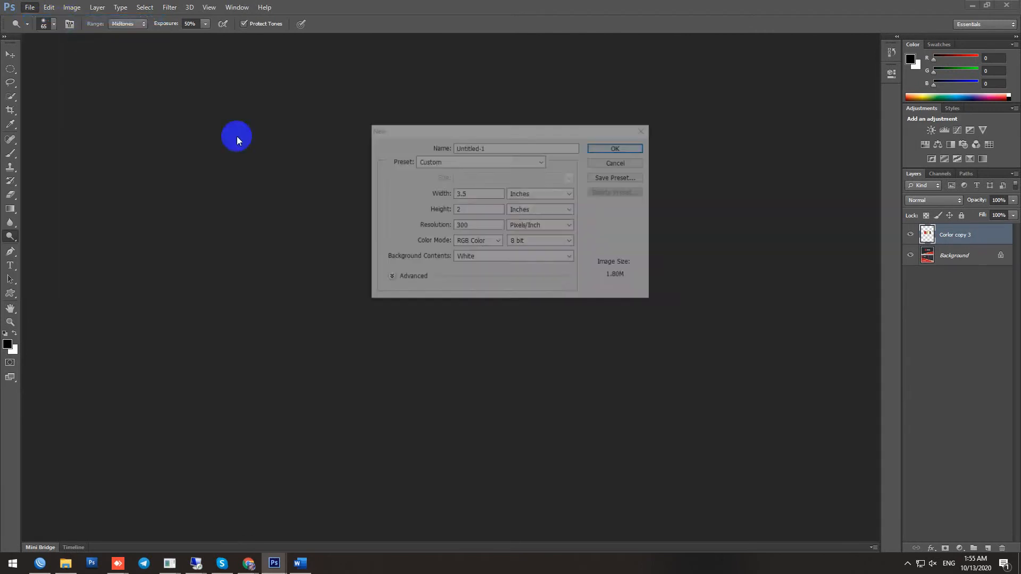
{"action": "double_click", "coordinate": [460, 194]}
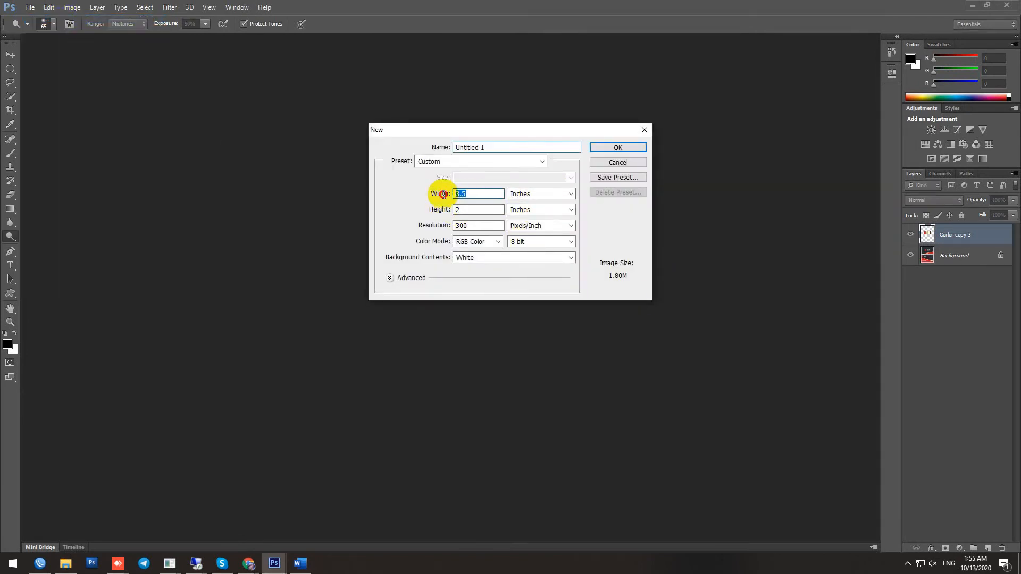
{"action": "type", "text": "3.5"}
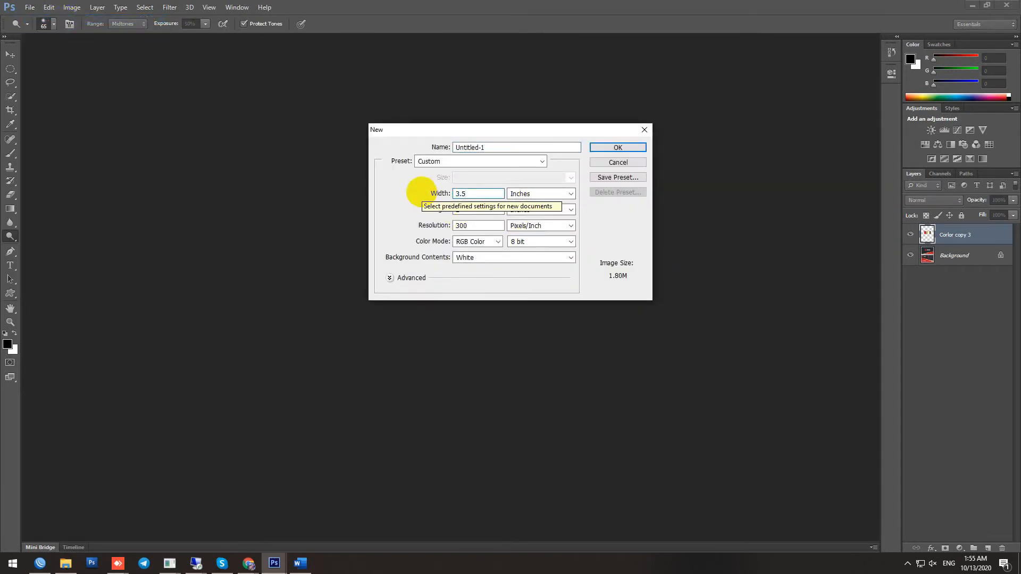
{"action": "double_click", "coordinate": [474, 209]}
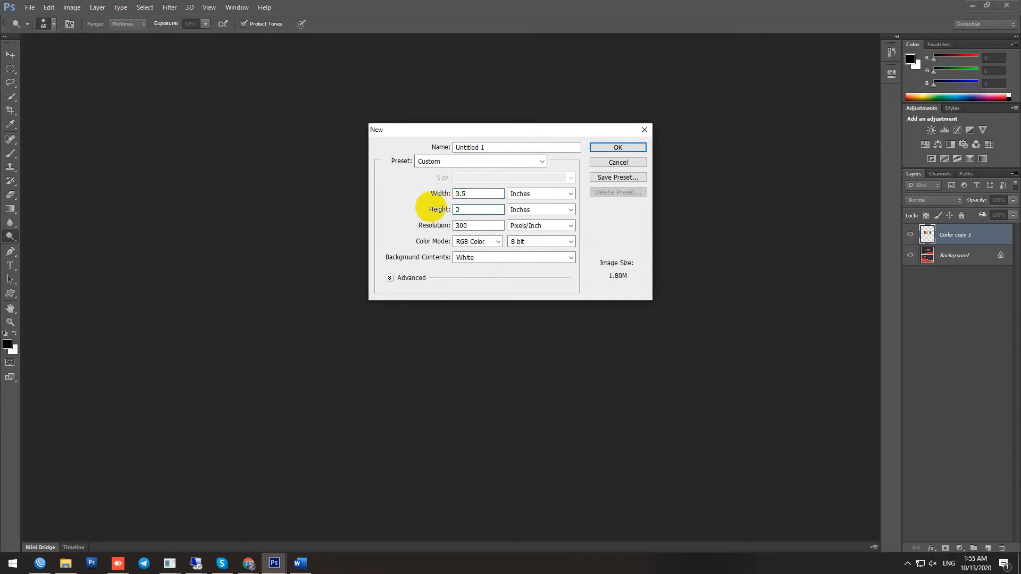
{"action": "double_click", "coordinate": [470, 225]}
{"action": "type", "text": "3"}
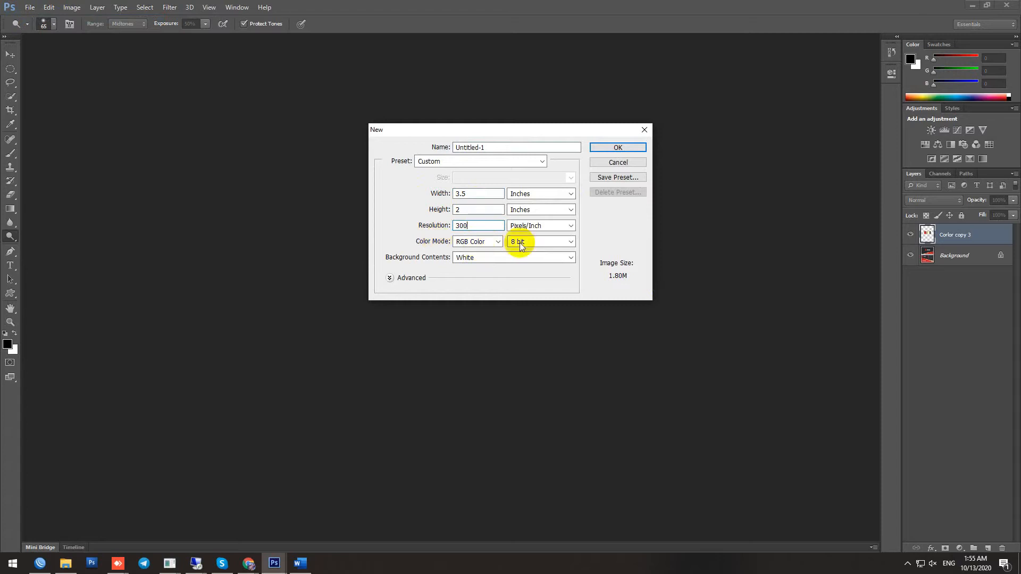
{"action": "left_click", "coordinate": [620, 148]}
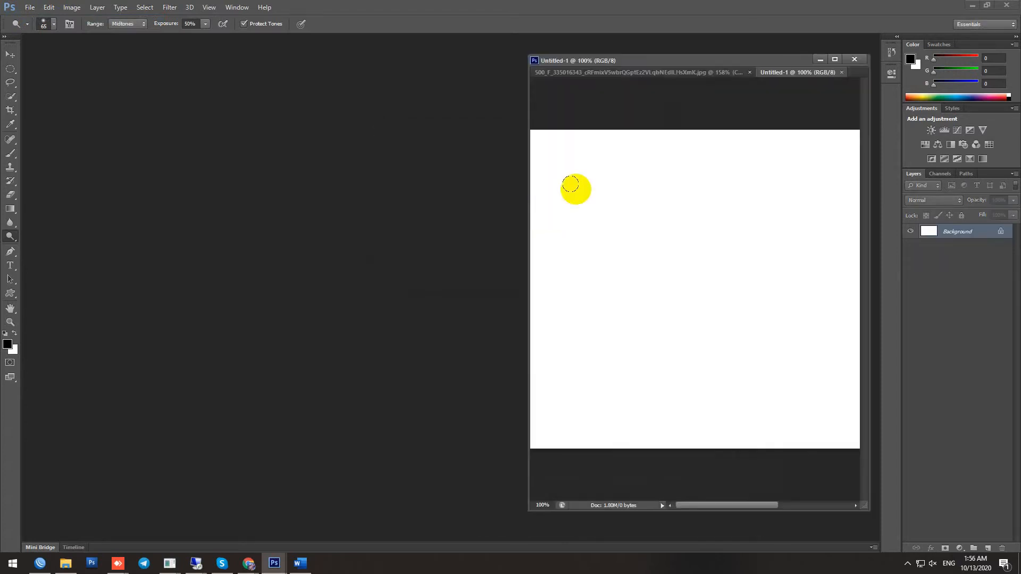
Float the reference card image and arrange it beside the resized blank document window
{"action": "left_click_drag", "start_coordinate": [680, 73], "coordinate": [313, 61]}
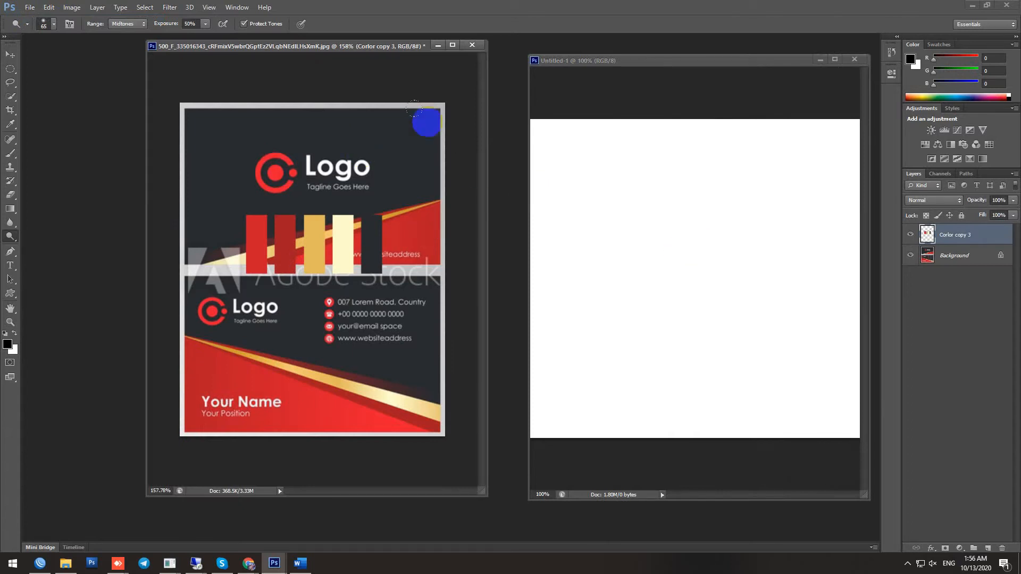
{"action": "left_click_drag", "start_coordinate": [343, 39], "coordinate": [508, 150]}
{"action": "left_click_drag", "start_coordinate": [585, 63], "coordinate": [102, 53]}
{"action": "left_click_drag", "start_coordinate": [502, 154], "coordinate": [795, 51]}
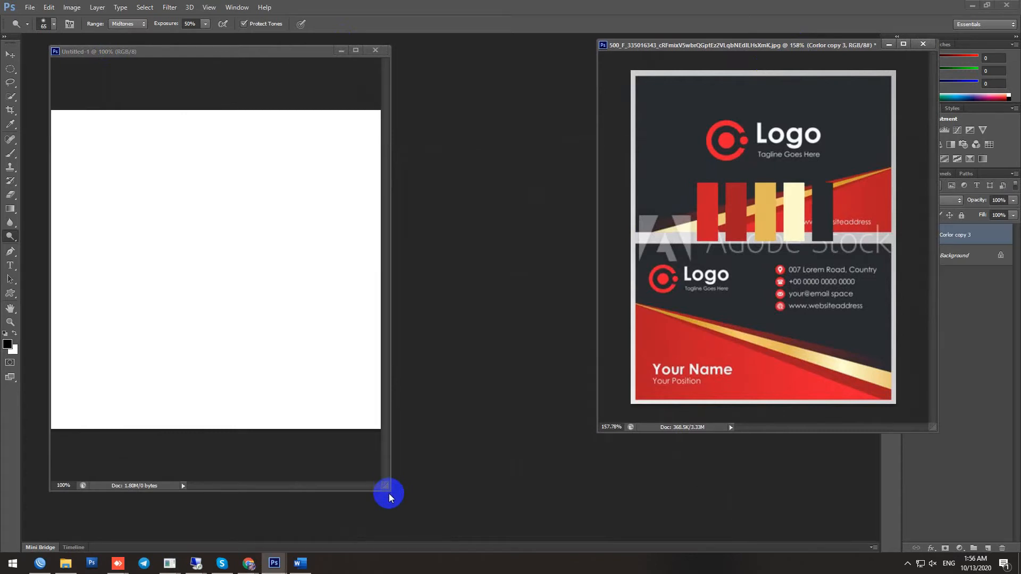
{"action": "left_click_drag", "start_coordinate": [389, 491], "coordinate": [690, 440]}
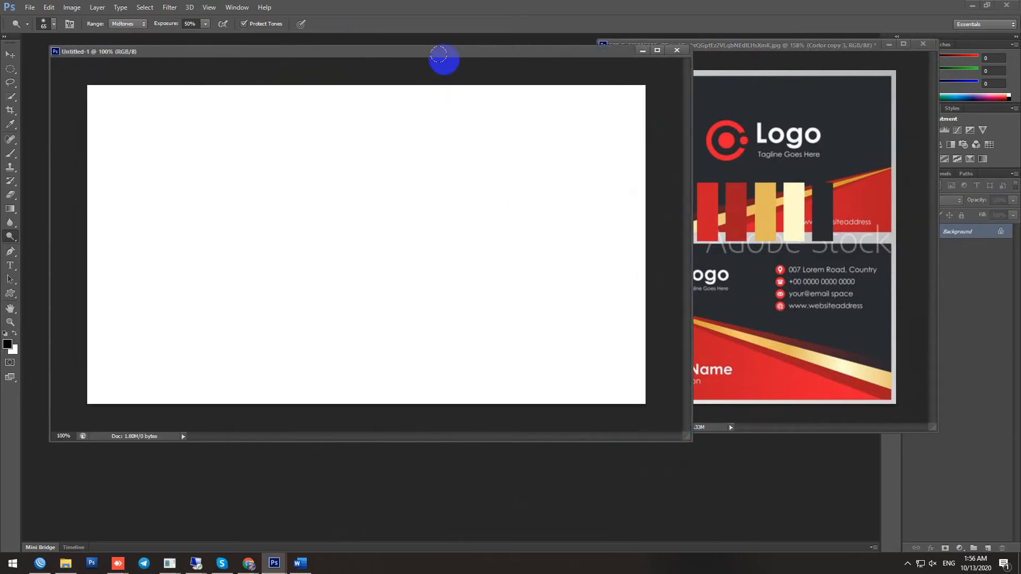
{"action": "left_click_drag", "start_coordinate": [445, 58], "coordinate": [439, 85]}
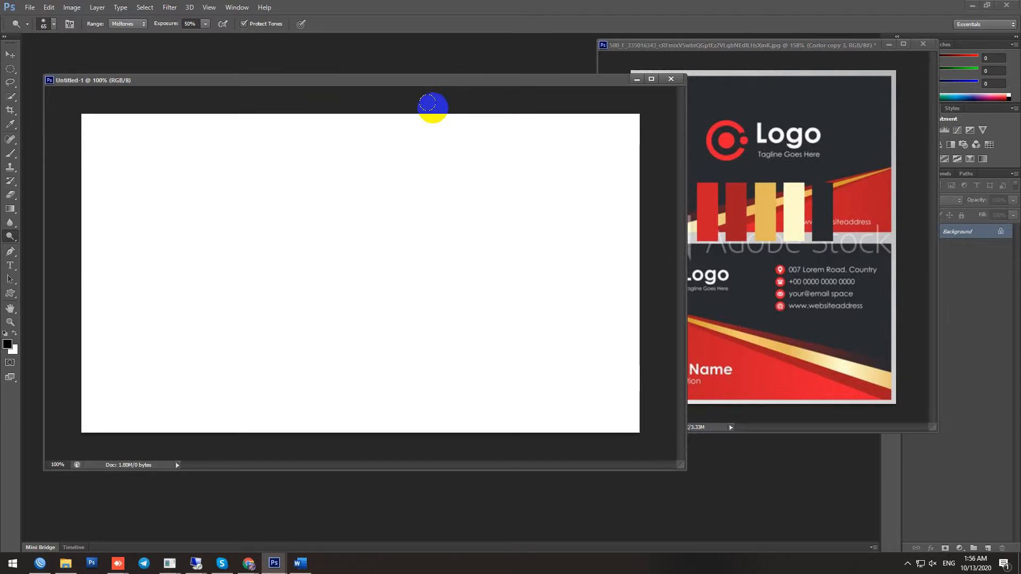
{"action": "scroll", "coordinate": [409, 76], "scroll_direction": "down", "scroll_amount": 2}
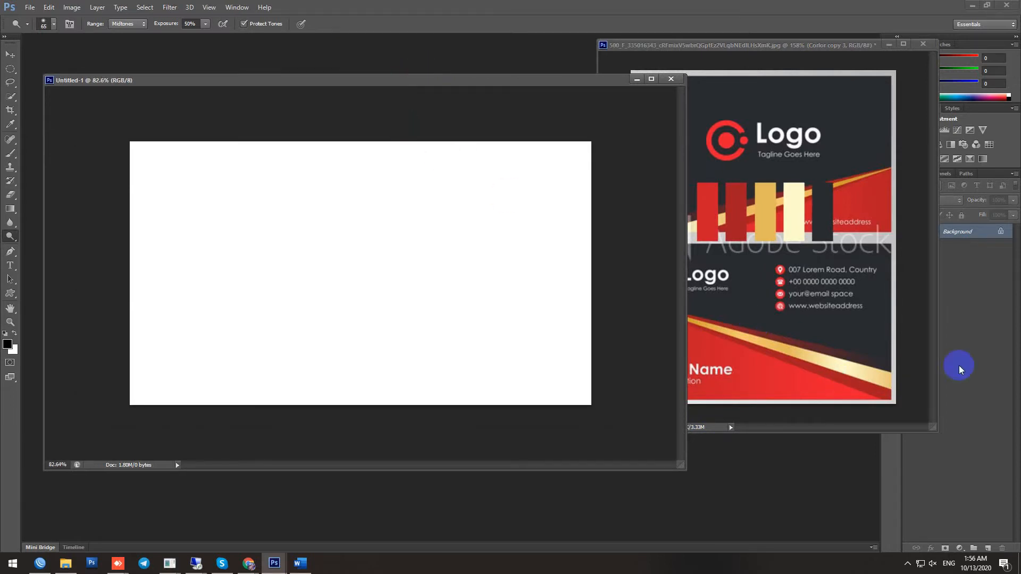
Convert the blank card's locked Background into an editable Layer 0 and pick the Move tool
{"action": "double_click", "coordinate": [996, 234]}
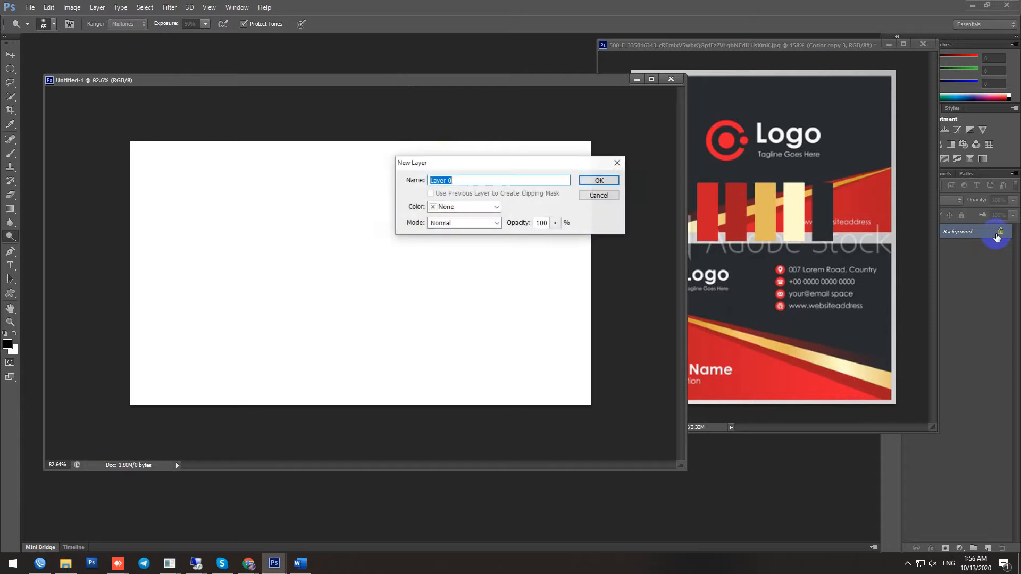
{"action": "left_click", "coordinate": [600, 176]}
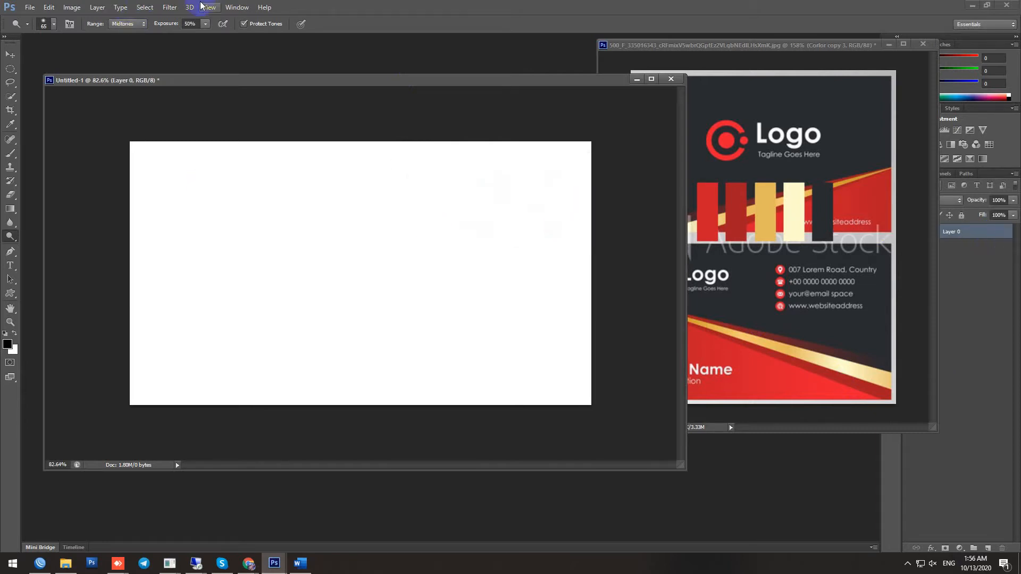
{"action": "left_click", "coordinate": [7, 56]}
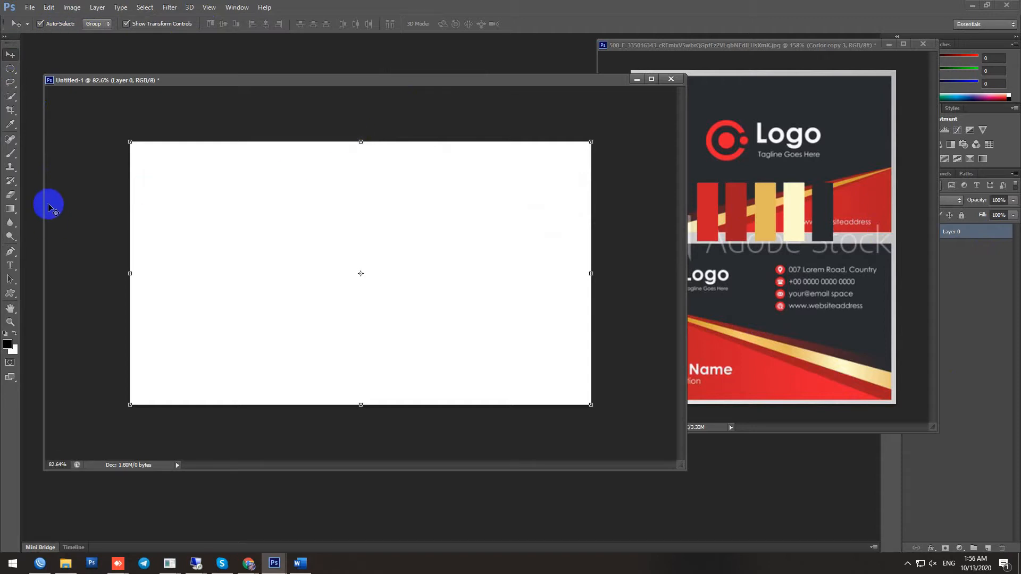
Show rulers and add vertical and horizontal guides through the card's centre
{"action": "left_click", "coordinate": [209, 7]}
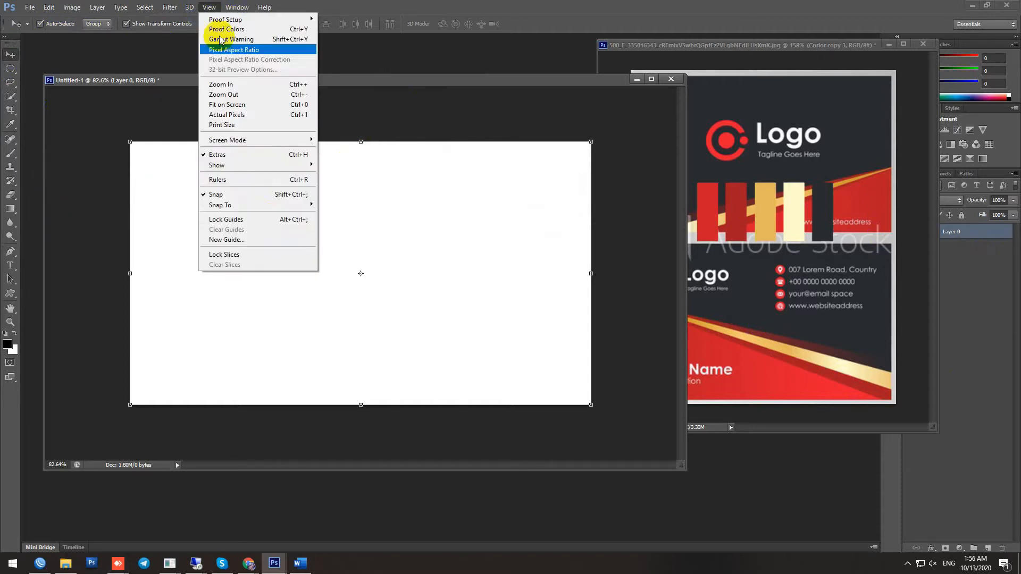
{"action": "left_click", "coordinate": [266, 181]}
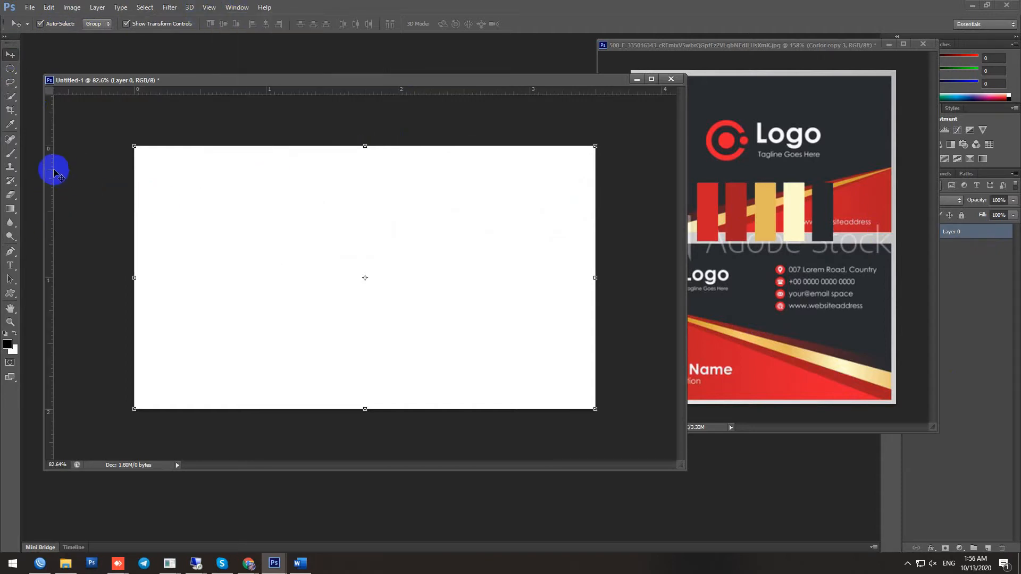
{"action": "left_click_drag", "start_coordinate": [53, 169], "coordinate": [363, 209]}
{"action": "left_click_drag", "start_coordinate": [428, 93], "coordinate": [446, 277]}
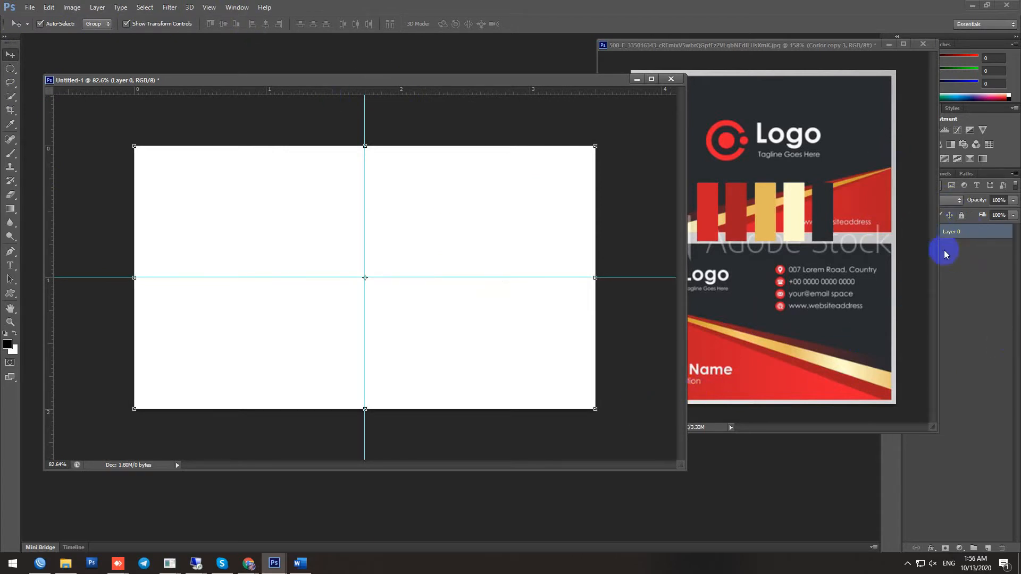
Lock Layer 0 in the blank card document
{"action": "left_click_drag", "start_coordinate": [939, 245], "coordinate": [885, 246]}
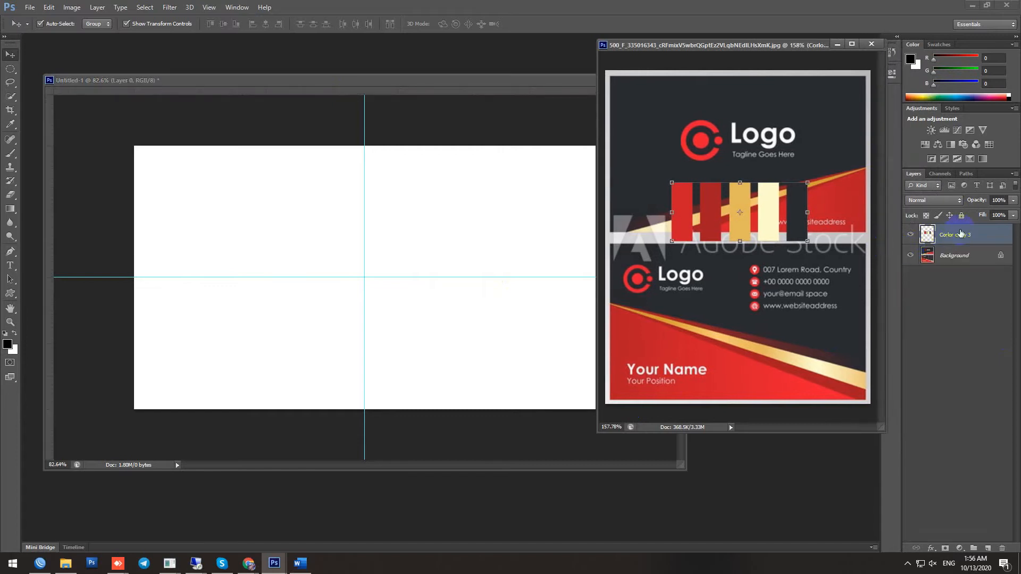
{"action": "left_click", "coordinate": [495, 82]}
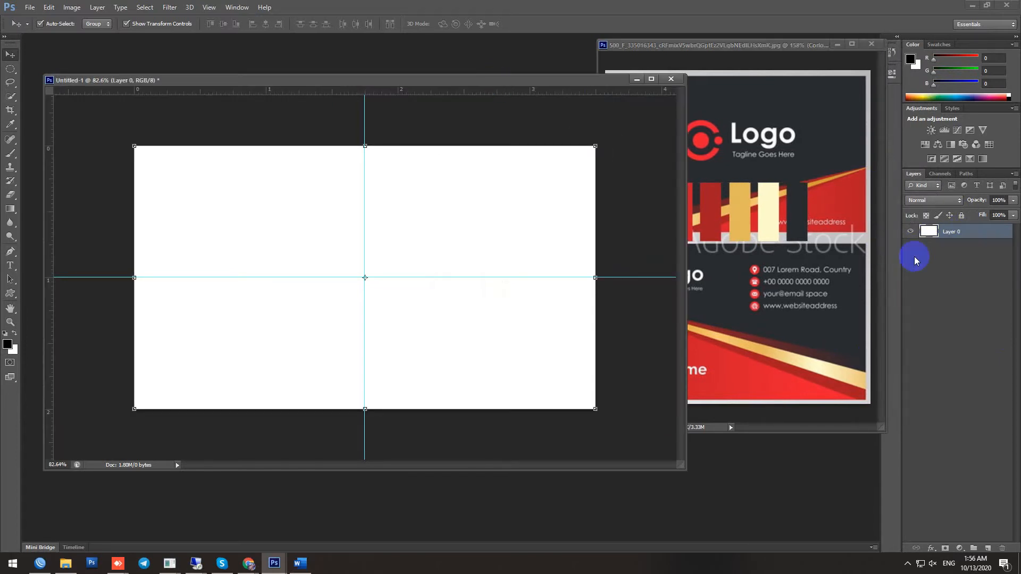
{"action": "left_click", "coordinate": [961, 215]}
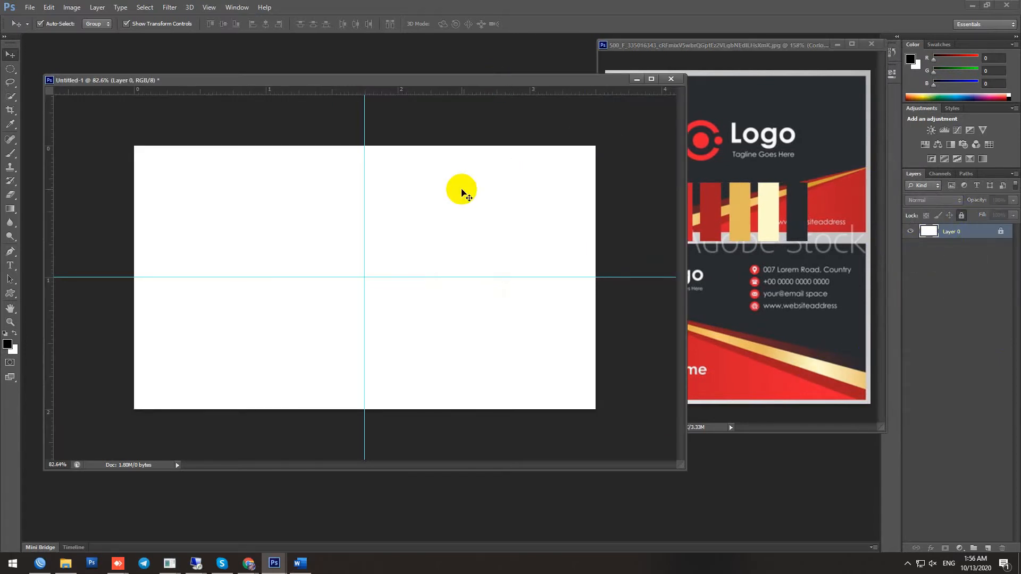
Select the card's lower half, 3.5 by 1 in, with the Rectangular Marquee Tool
{"action": "left_click", "coordinate": [13, 69]}
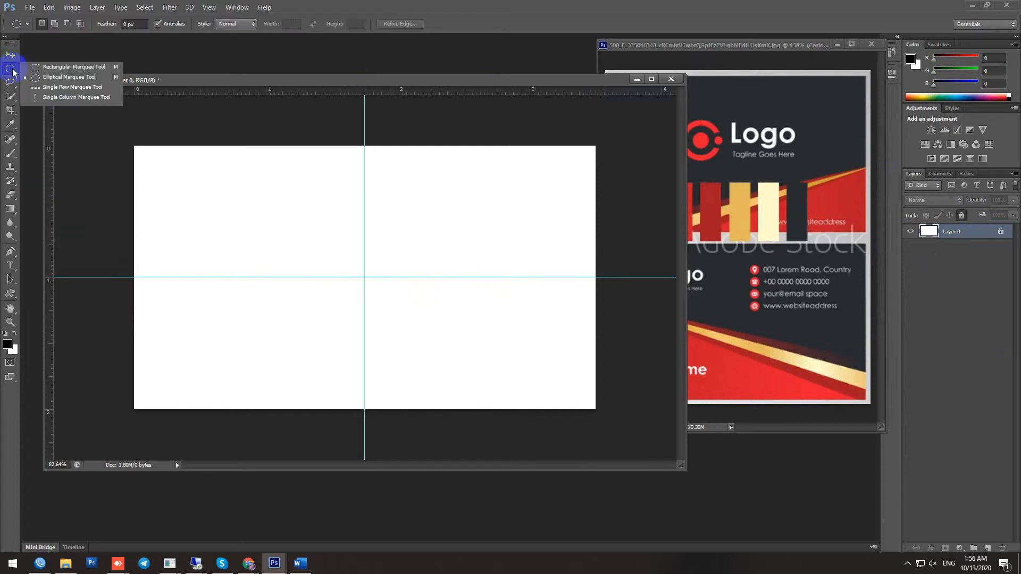
{"action": "left_click", "coordinate": [58, 68]}
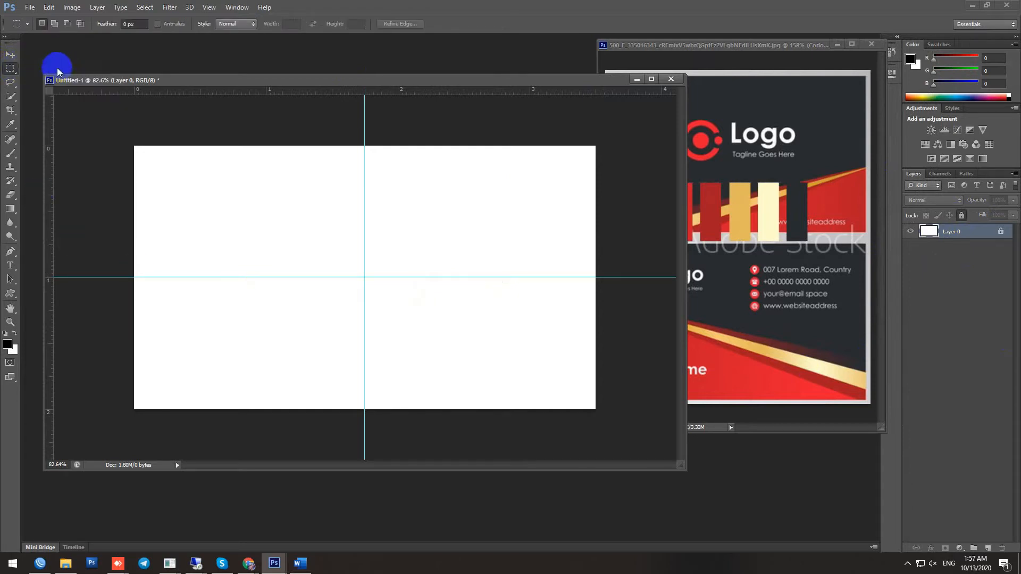
{"action": "left_click_drag", "start_coordinate": [132, 277], "coordinate": [596, 418]}
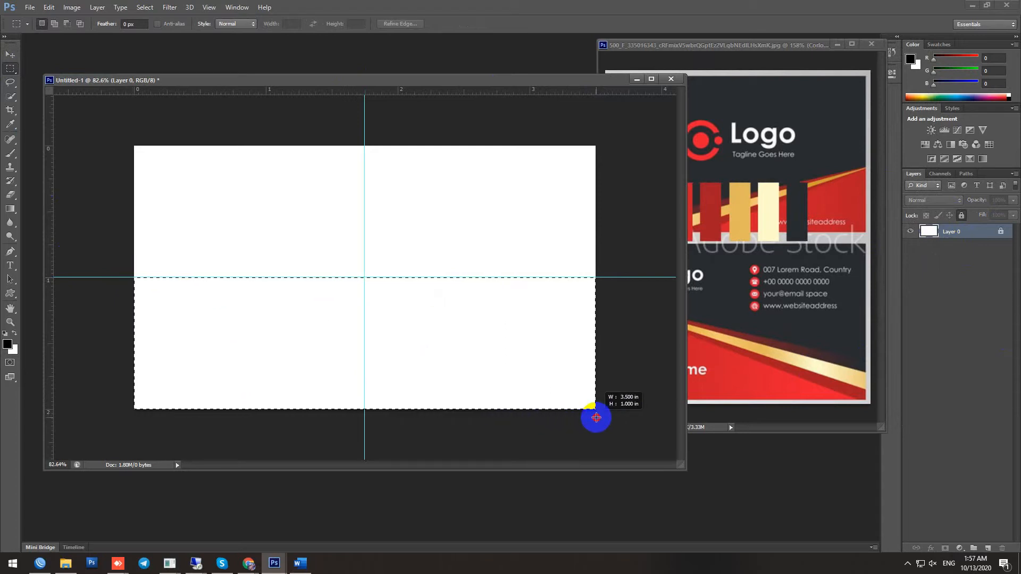
Sample the reference card's red (#be1c27) as the foreground colour
{"action": "left_click", "coordinate": [8, 344]}
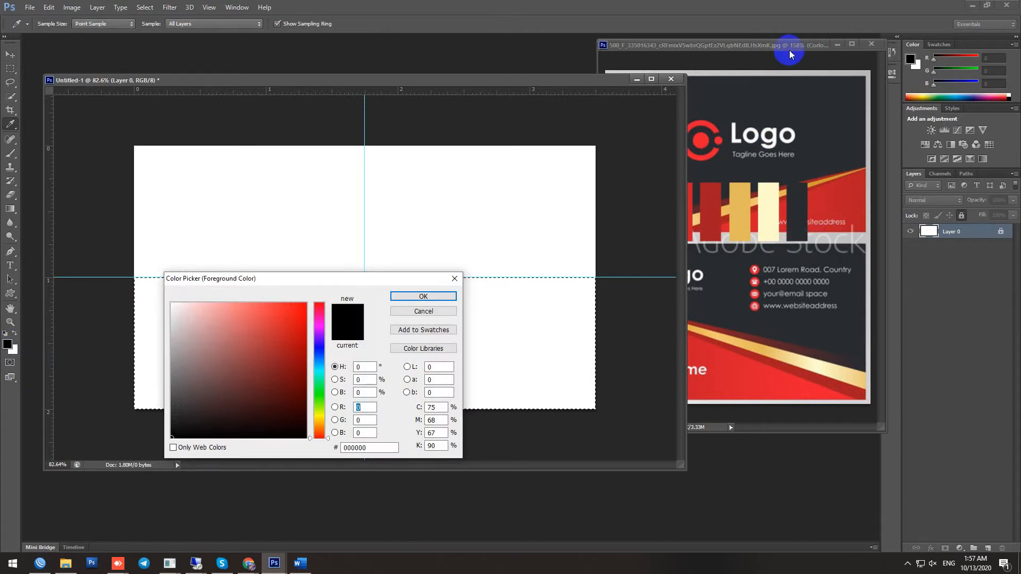
{"action": "left_click_drag", "start_coordinate": [789, 50], "coordinate": [886, 63]}
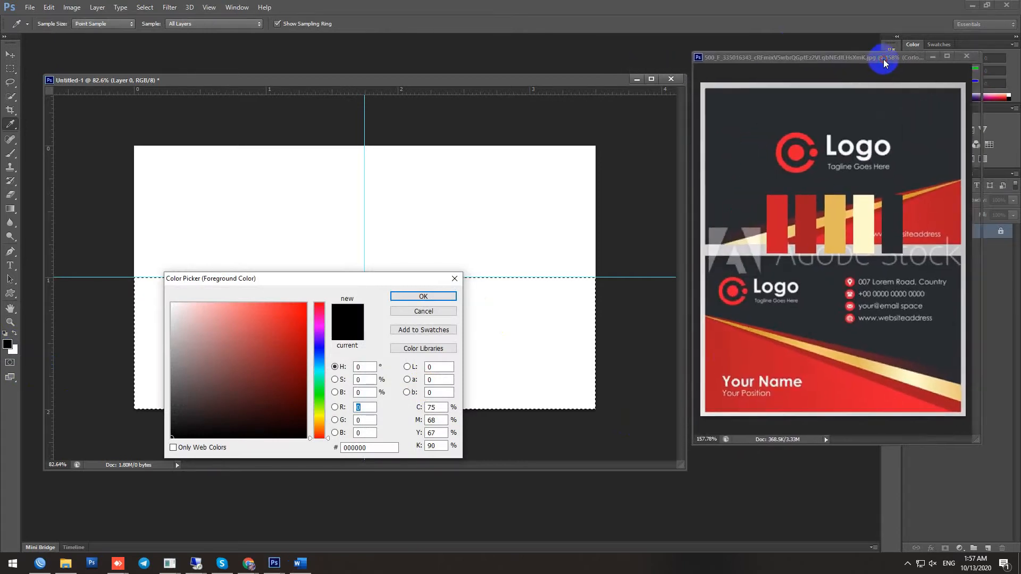
{"action": "left_click", "coordinate": [745, 345]}
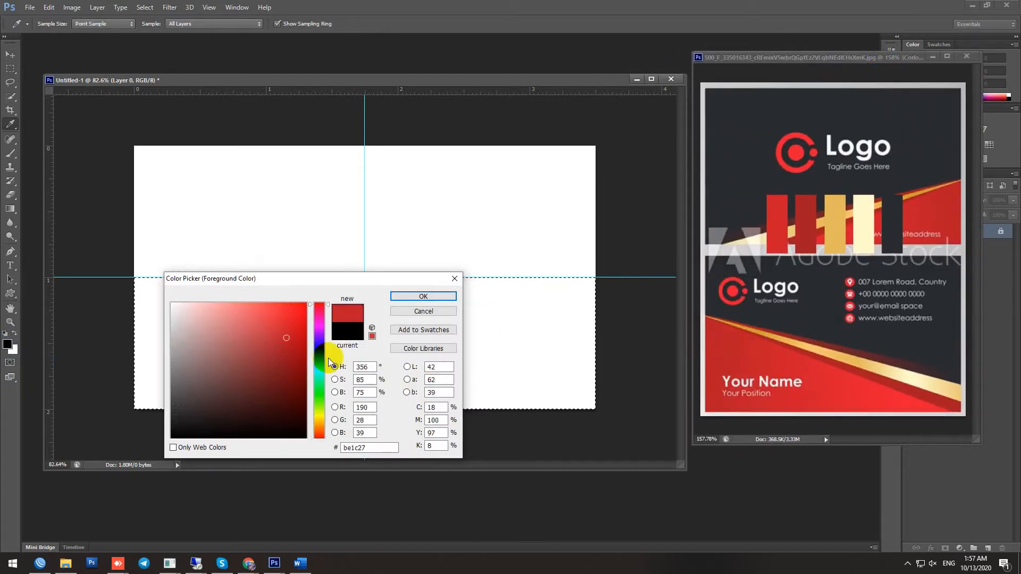
{"action": "left_click", "coordinate": [423, 296]}
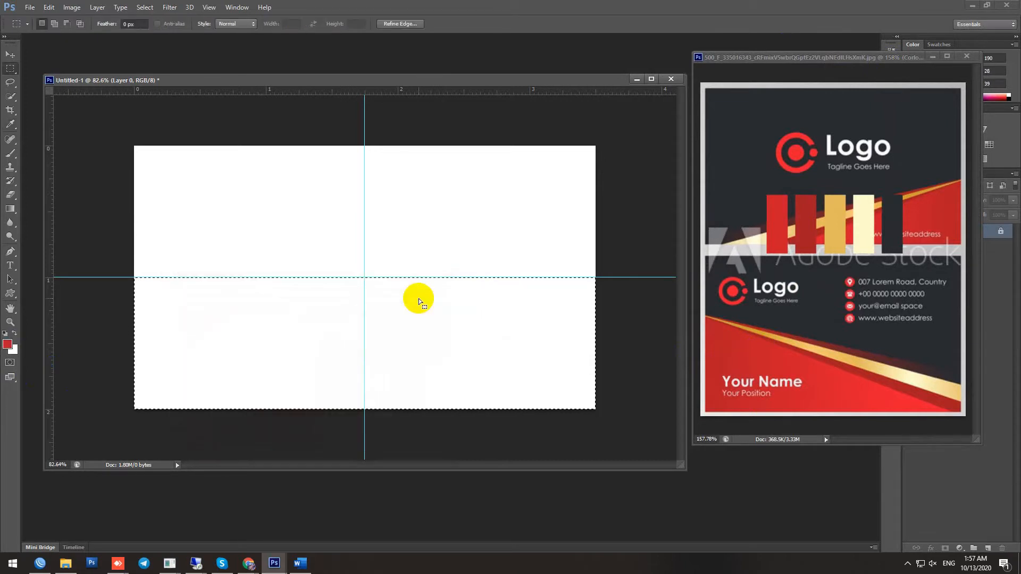
{"action": "left_click", "coordinate": [8, 345]}
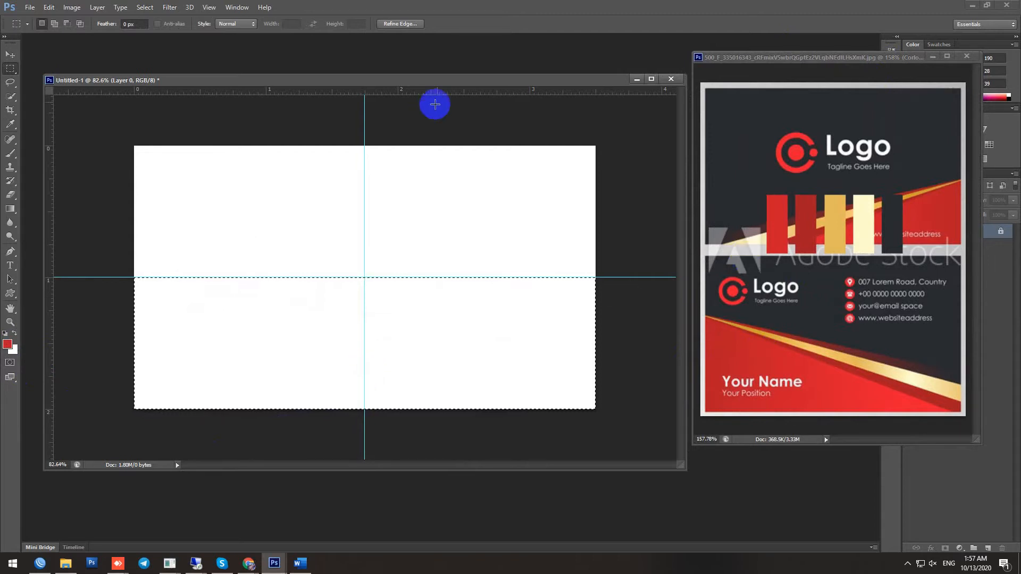
{"action": "left_click_drag", "start_coordinate": [452, 79], "coordinate": [455, 81]}
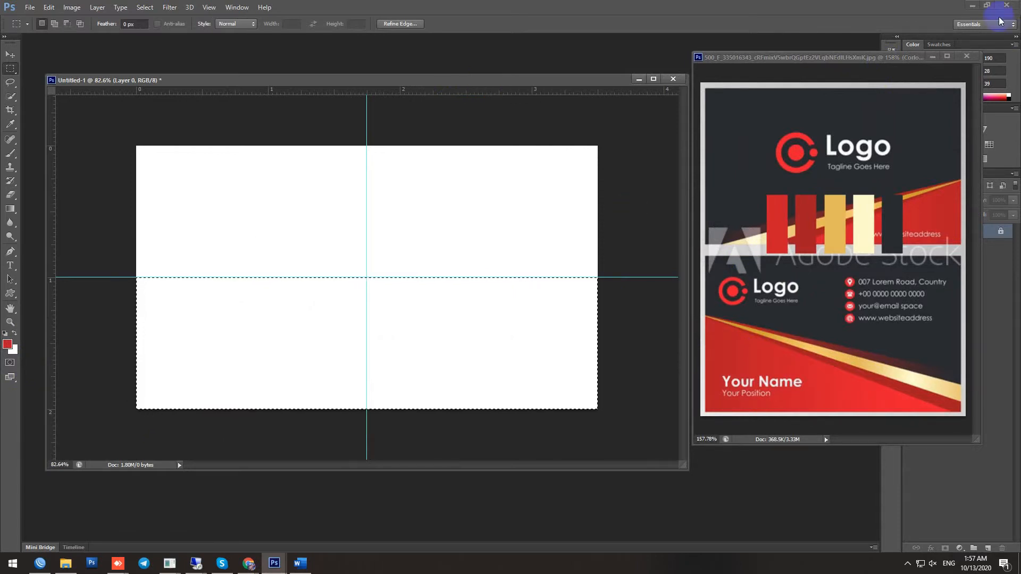
{"action": "left_click_drag", "start_coordinate": [934, 56], "coordinate": [797, 318]}
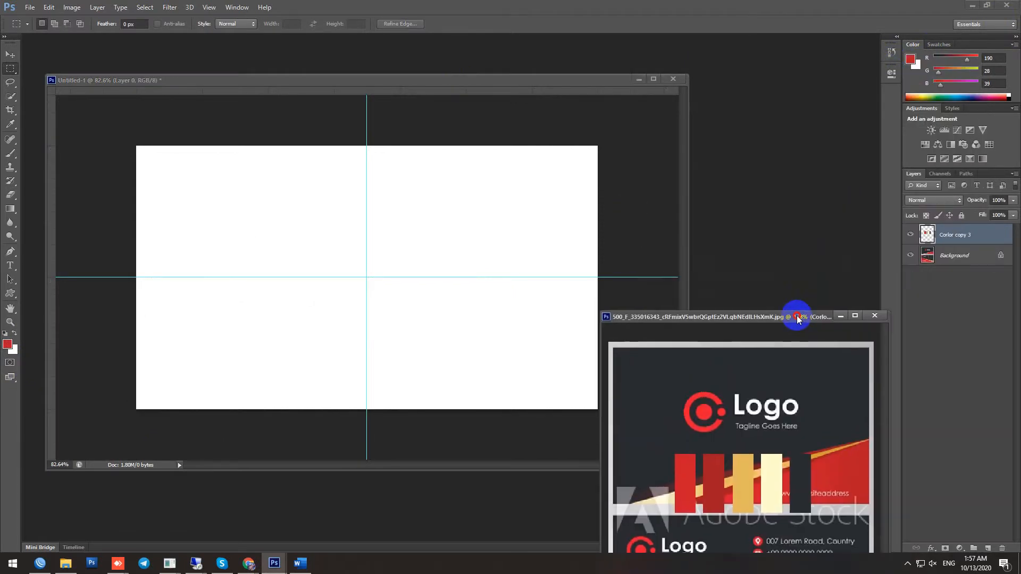
{"action": "left_click", "coordinate": [589, 82]}
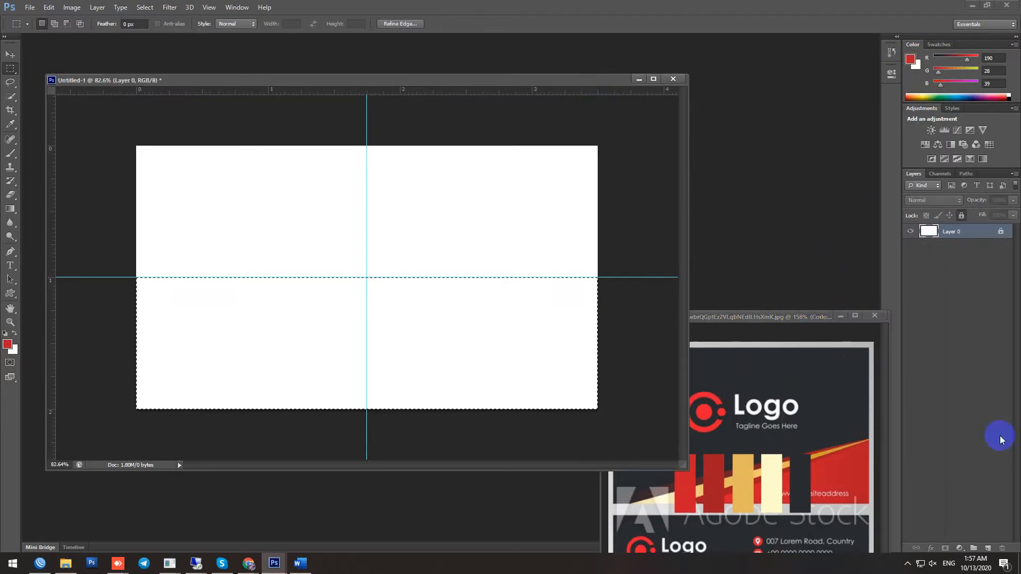
Fill the lower-half selection with red on a new Layer 1 and deselect
{"action": "left_click", "coordinate": [988, 549]}
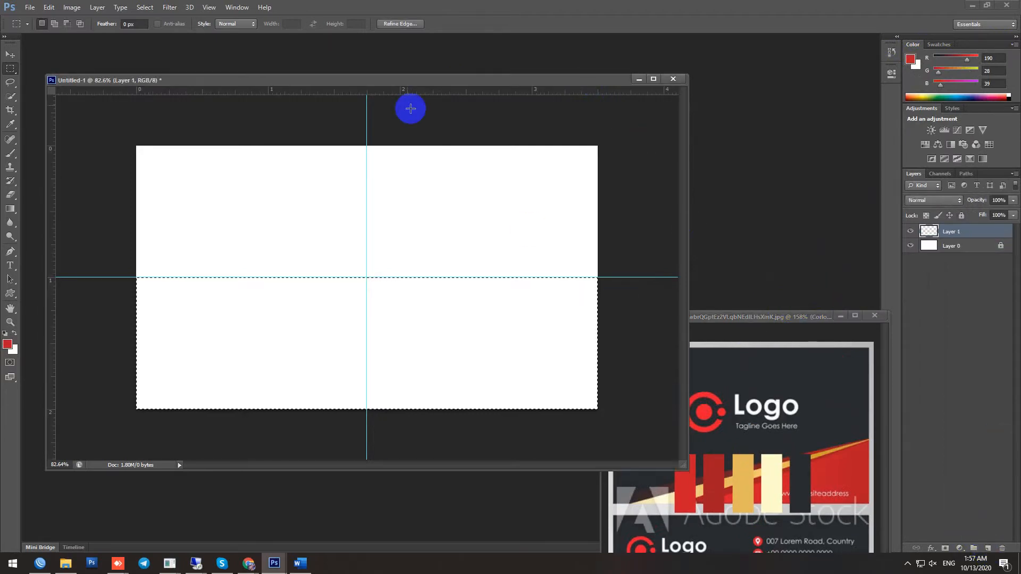
{"action": "left_click_drag", "start_coordinate": [441, 84], "coordinate": [486, 76]}
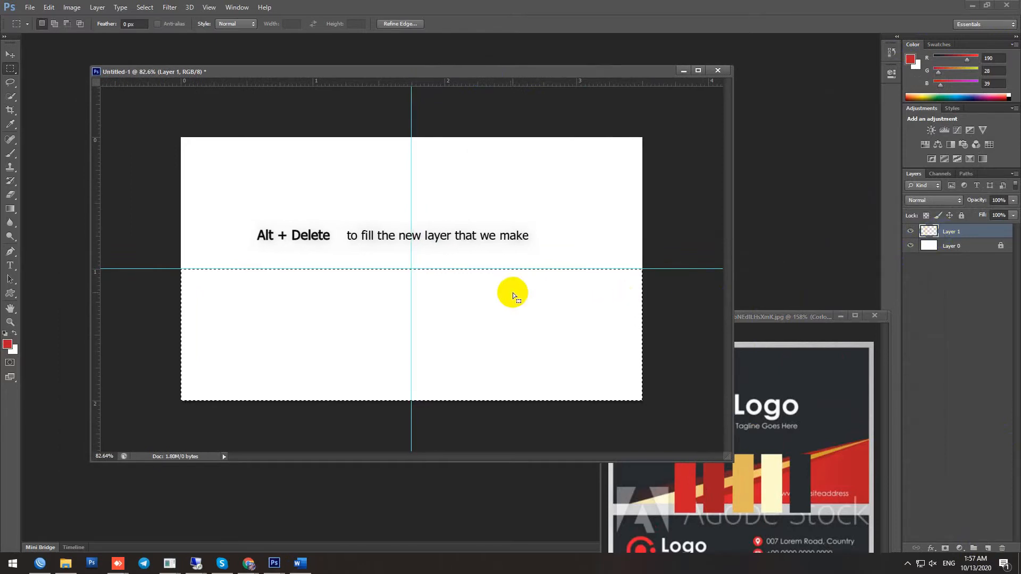
{"action": "key", "text": "alt+Delete"}
{"action": "key", "text": "ctrl+d"}
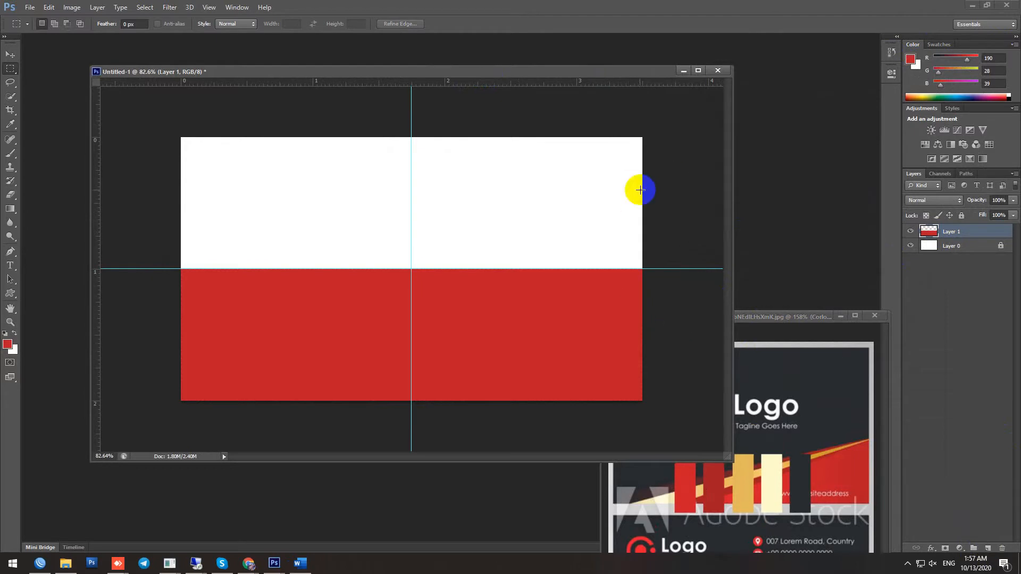
Dock the reference card image as a tab and return to Untitled-1
{"action": "left_click_drag", "start_coordinate": [568, 74], "coordinate": [494, 39]}
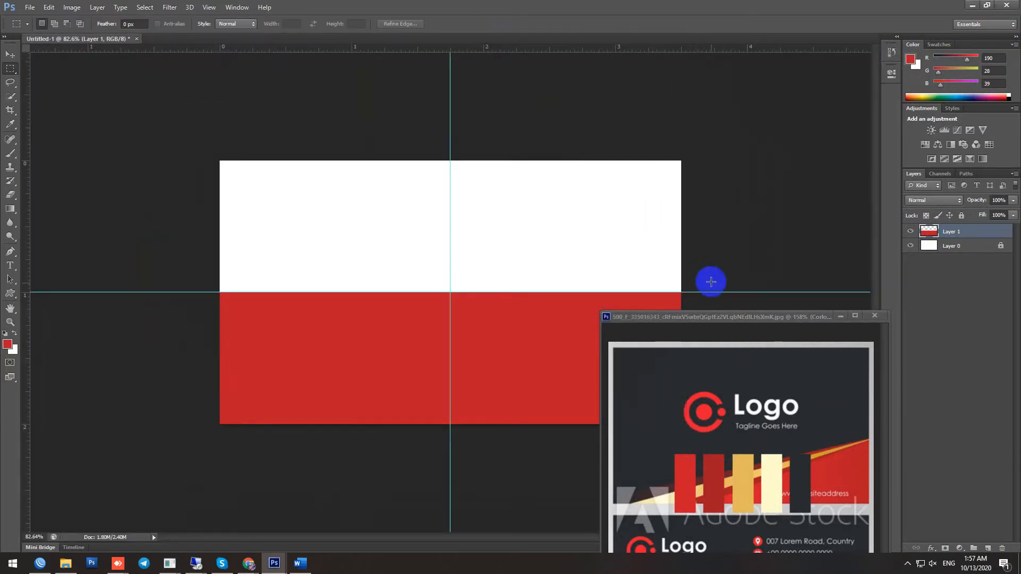
{"action": "left_click_drag", "start_coordinate": [705, 319], "coordinate": [620, 40]}
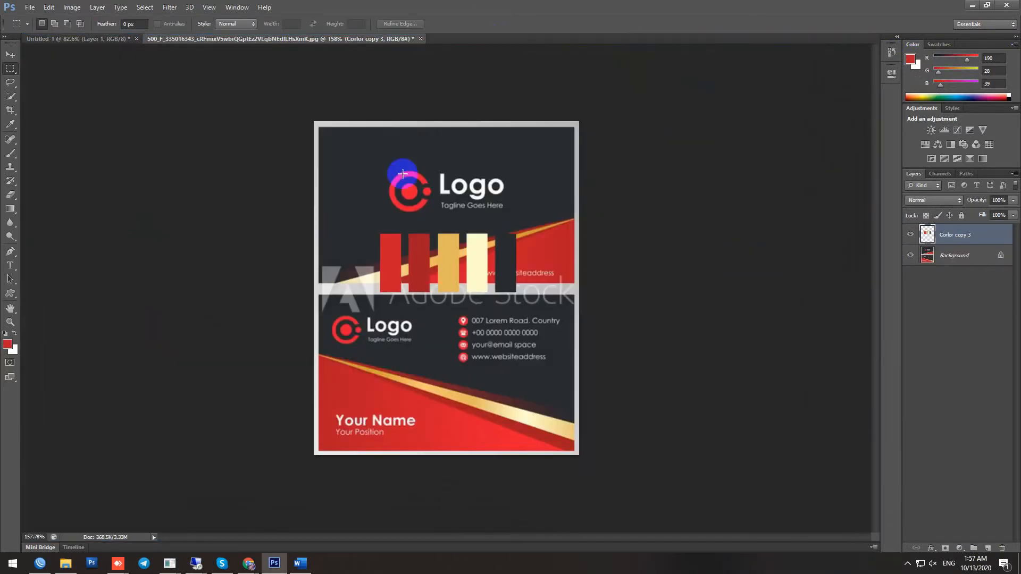
{"action": "left_click", "coordinate": [97, 39]}
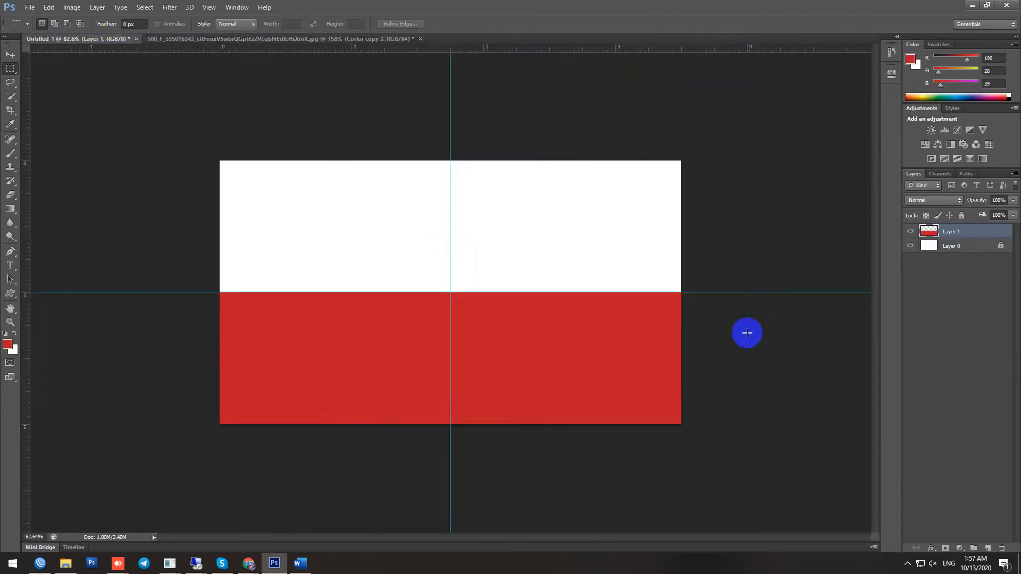
Skew the red block's top-right corner down to the bottom-right, forming a diagonal from mid-left
{"action": "key", "text": "ctrl+0"}
{"action": "key", "text": "ctrl+t"}
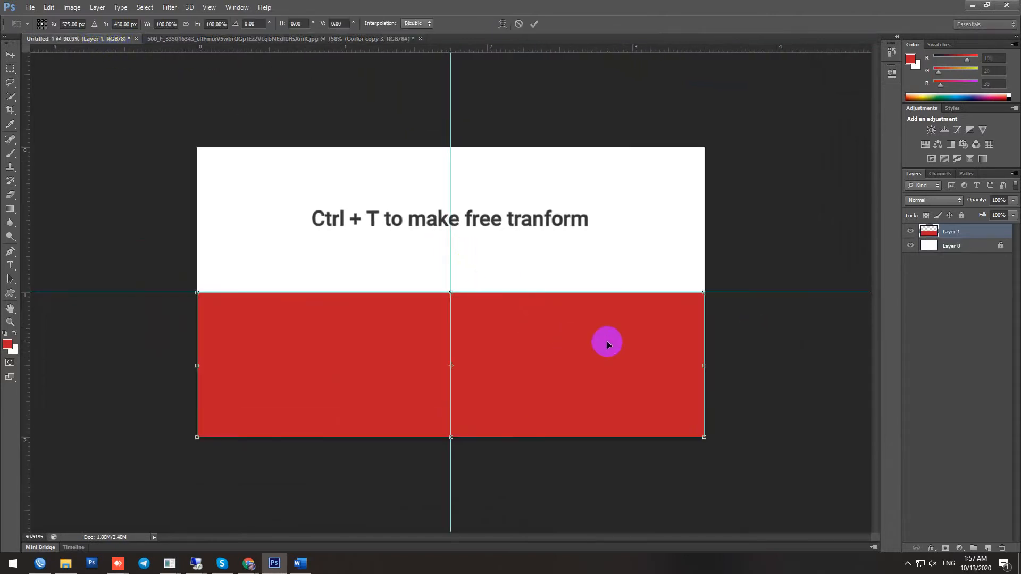
{"action": "key", "text": "ctrl+1"}
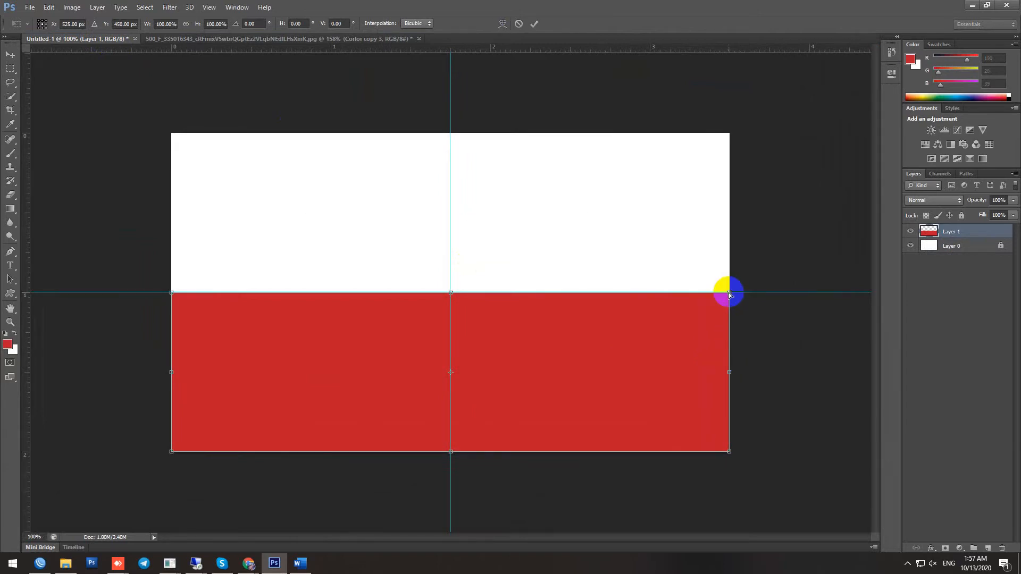
{"action": "left_click_drag", "start_coordinate": [729, 294], "coordinate": [737, 453]}
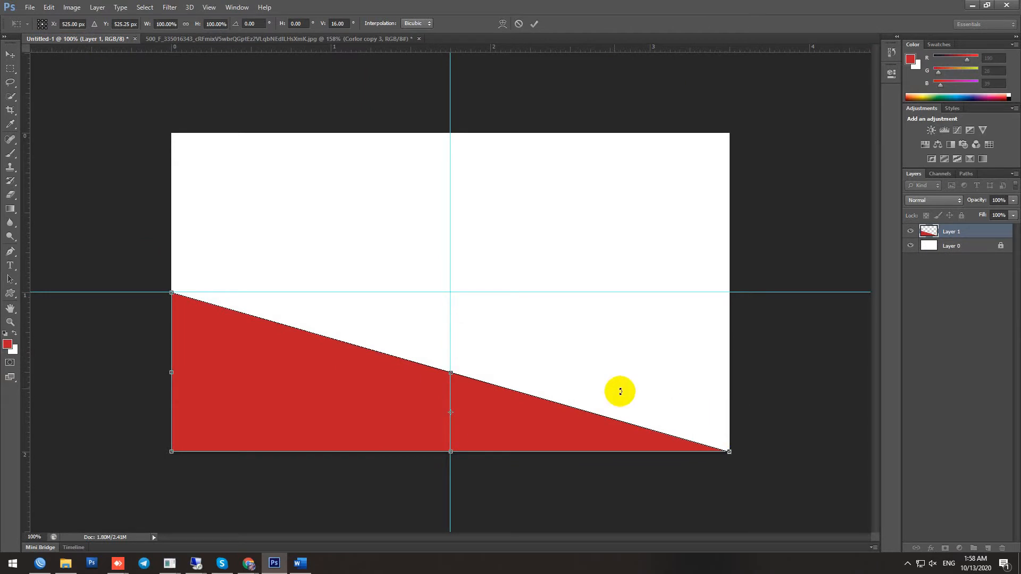
{"action": "key", "text": "Return"}
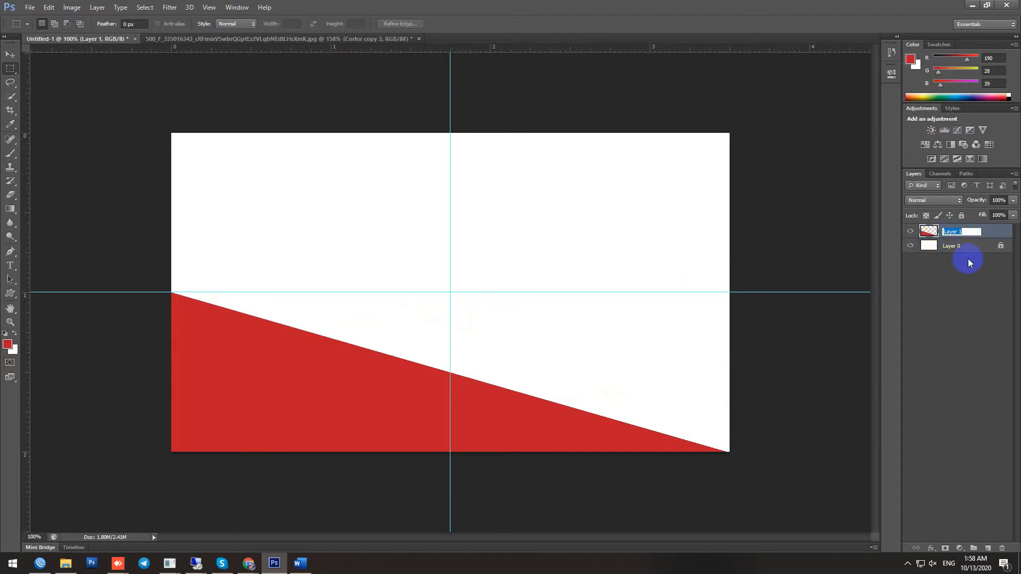
Duplicate Layer 1 as 'Layer 2' and switch to the reference business card tab
{"action": "left_click", "coordinate": [984, 296]}
{"action": "left_click", "coordinate": [964, 233]}
{"action": "right_click", "coordinate": [964, 233]}
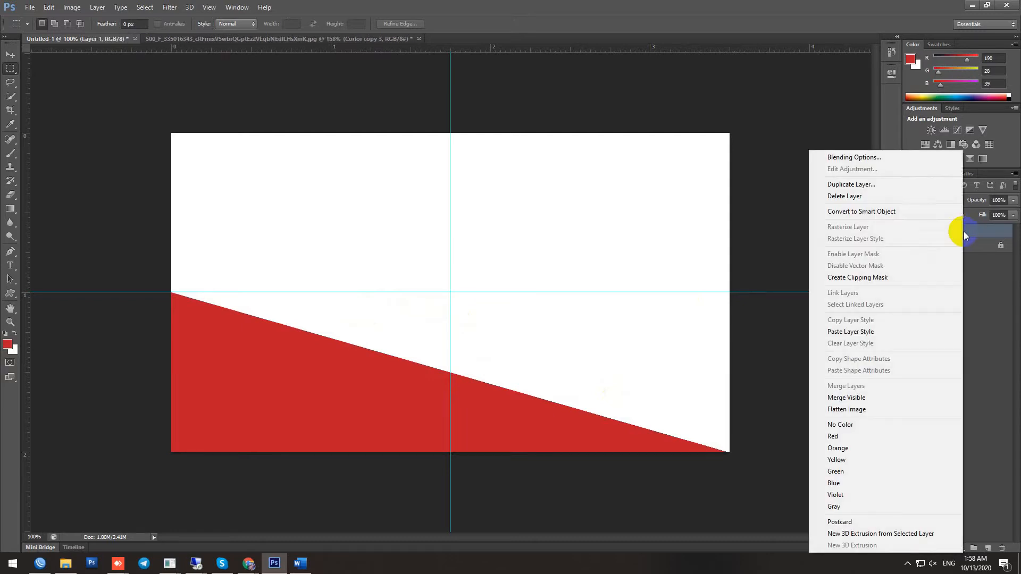
{"action": "left_click", "coordinate": [869, 186]}
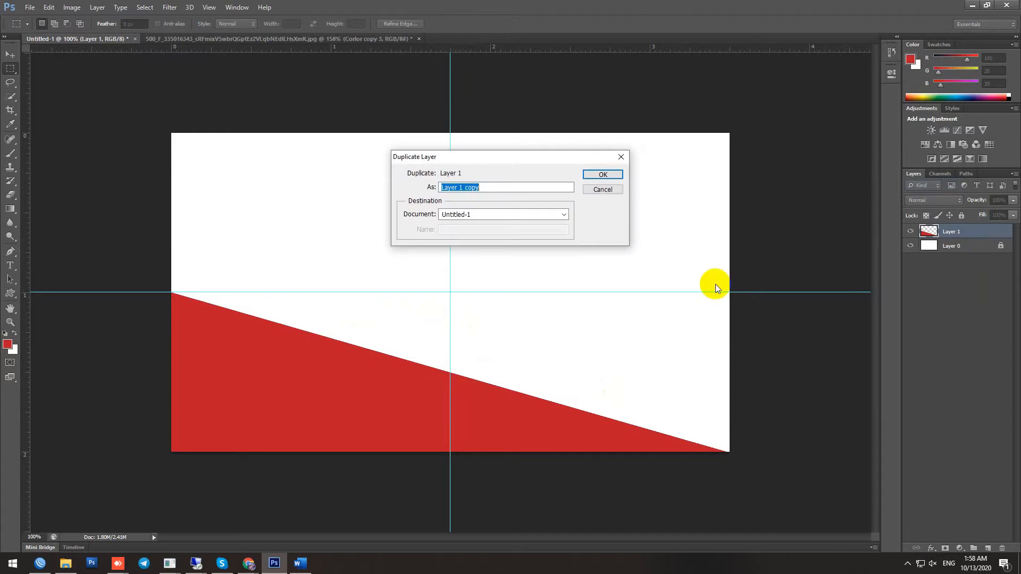
{"action": "left_click_drag", "start_coordinate": [511, 187], "coordinate": [462, 190]}
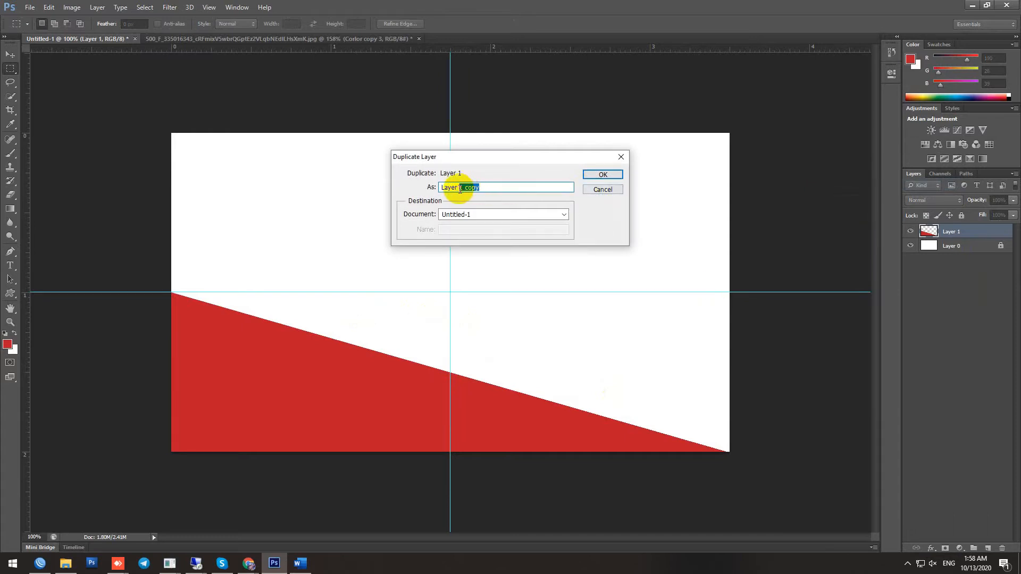
{"action": "type", "text": "2"}
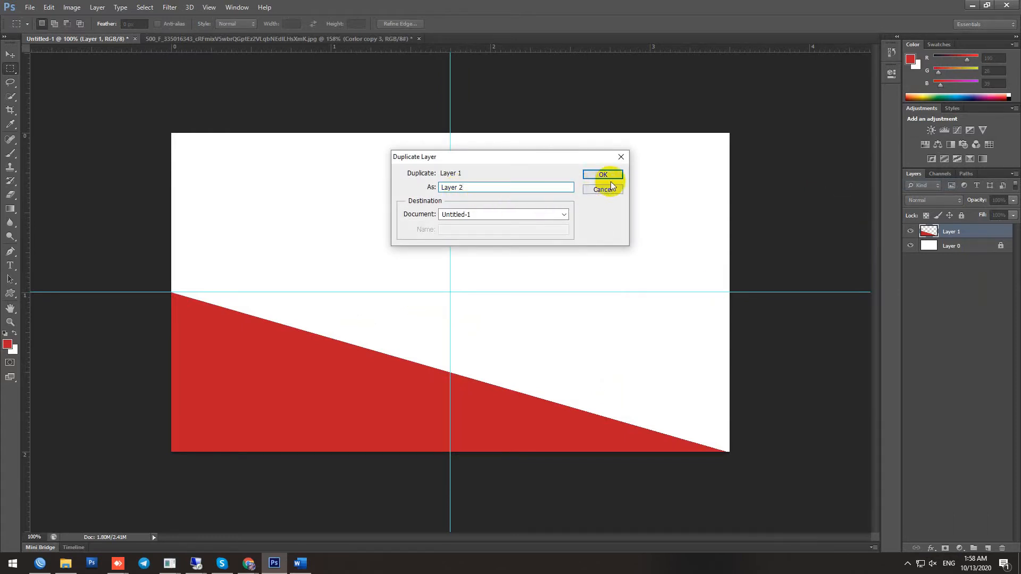
{"action": "left_click_drag", "start_coordinate": [502, 187], "coordinate": [423, 191]}
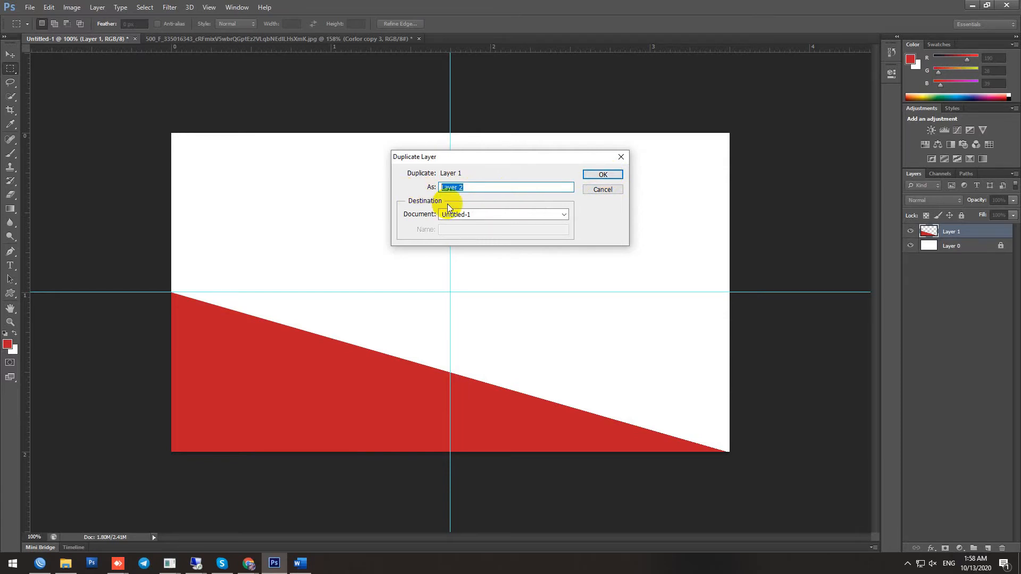
{"action": "left_click", "coordinate": [227, 41]}
{"action": "left_click", "coordinate": [587, 176]}
{"action": "left_click", "coordinate": [177, 39]}
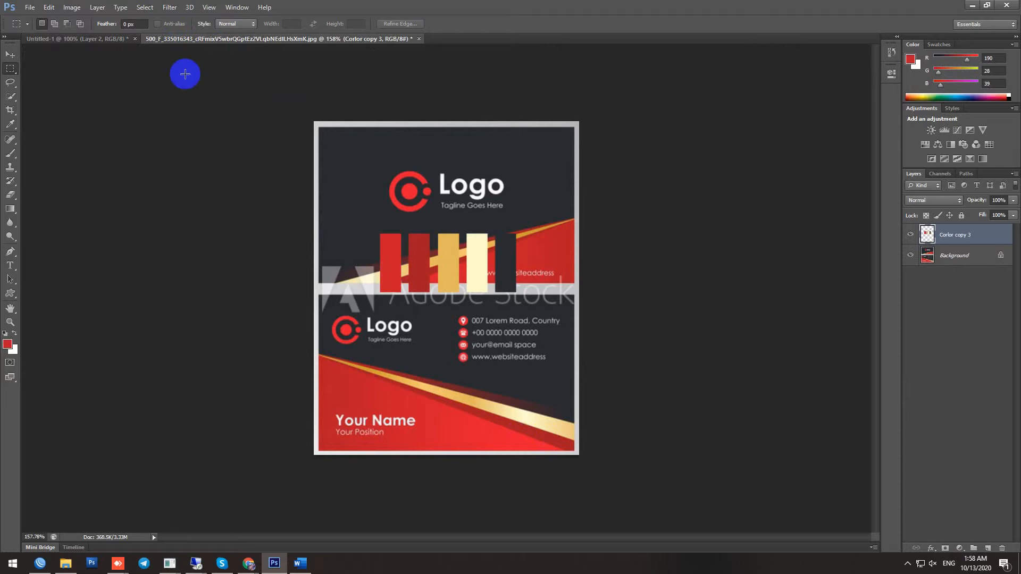
Sample the reference card's darker red #a41d23 as the foreground colour
{"action": "left_click", "coordinate": [100, 40]}
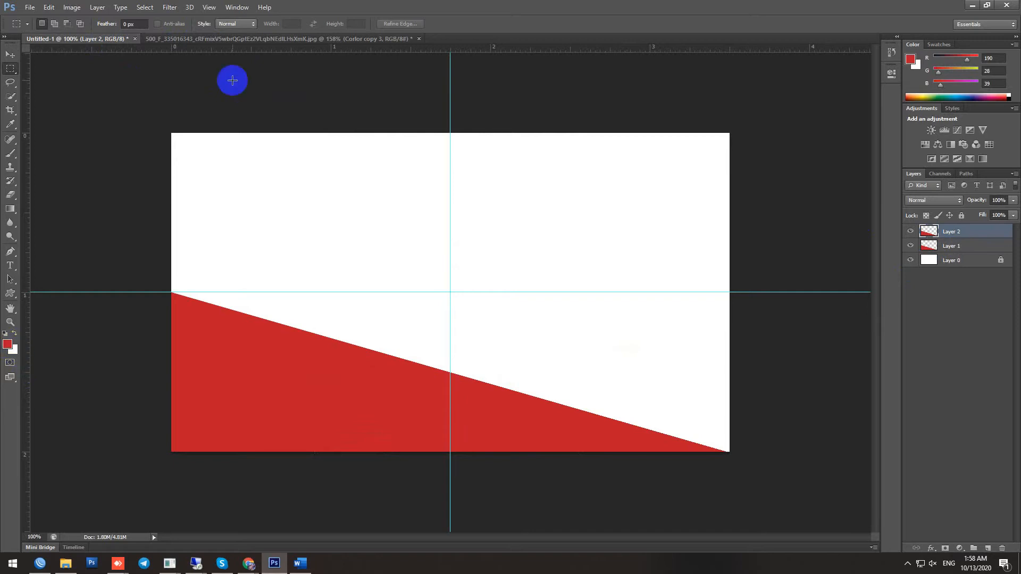
{"action": "left_click", "coordinate": [196, 39]}
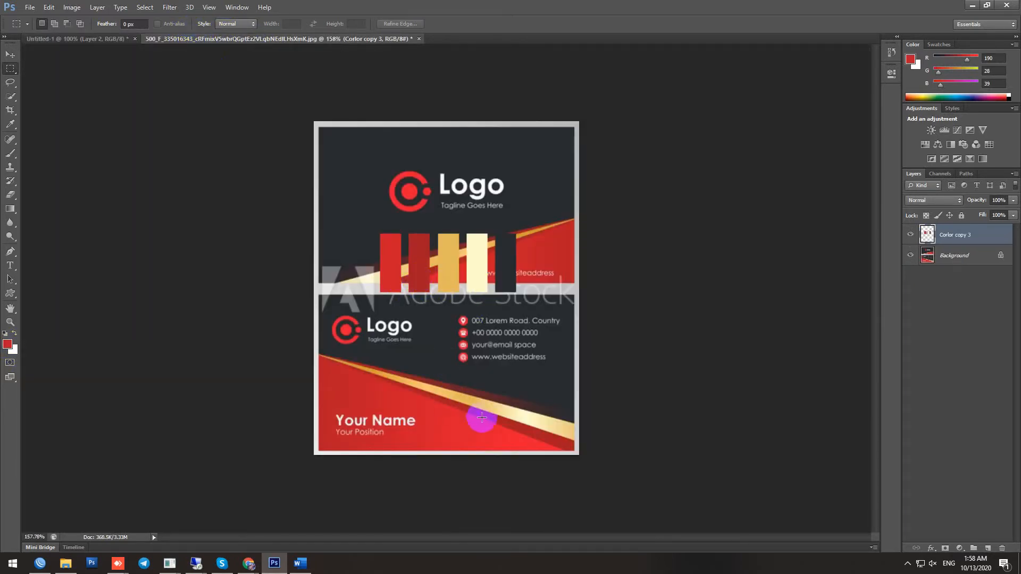
{"action": "left_click", "coordinate": [7, 344]}
{"action": "left_click", "coordinate": [421, 251]}
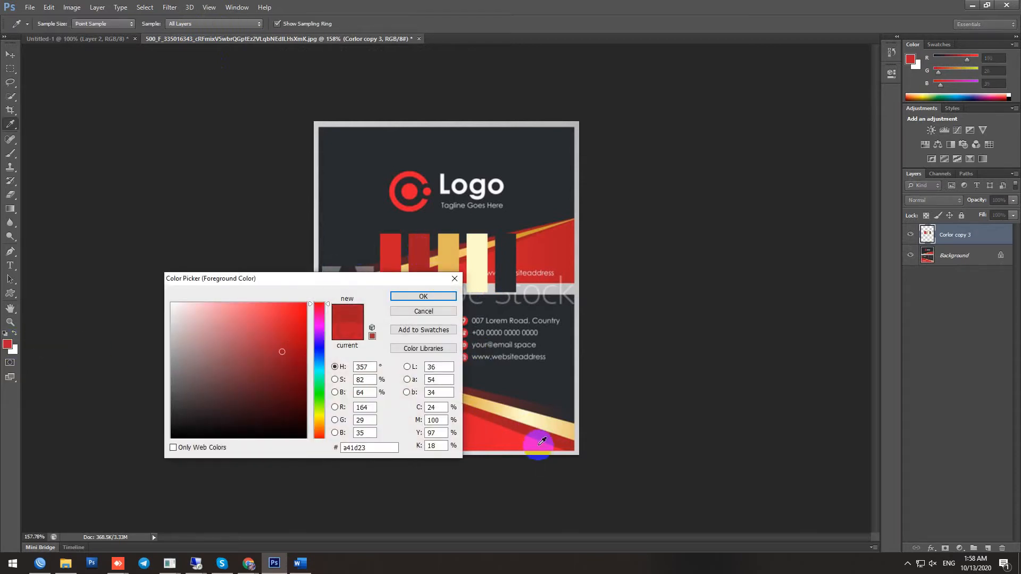
{"action": "left_click", "coordinate": [420, 298]}
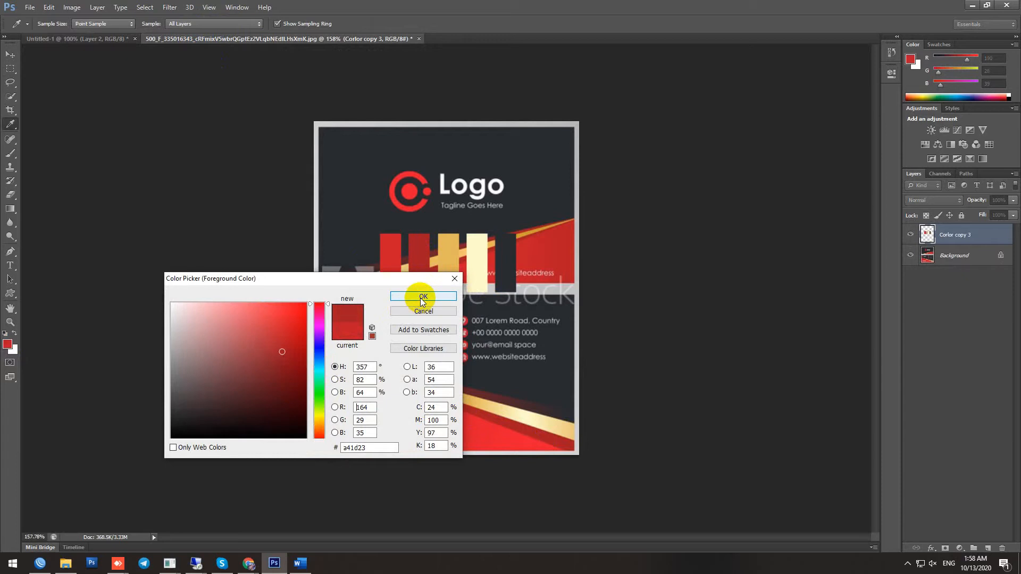
Fill Layer 2's triangle with the dark red and move Layer 2 beneath Layer 1
{"action": "key", "text": "m"}
{"action": "left_click", "coordinate": [100, 37]}
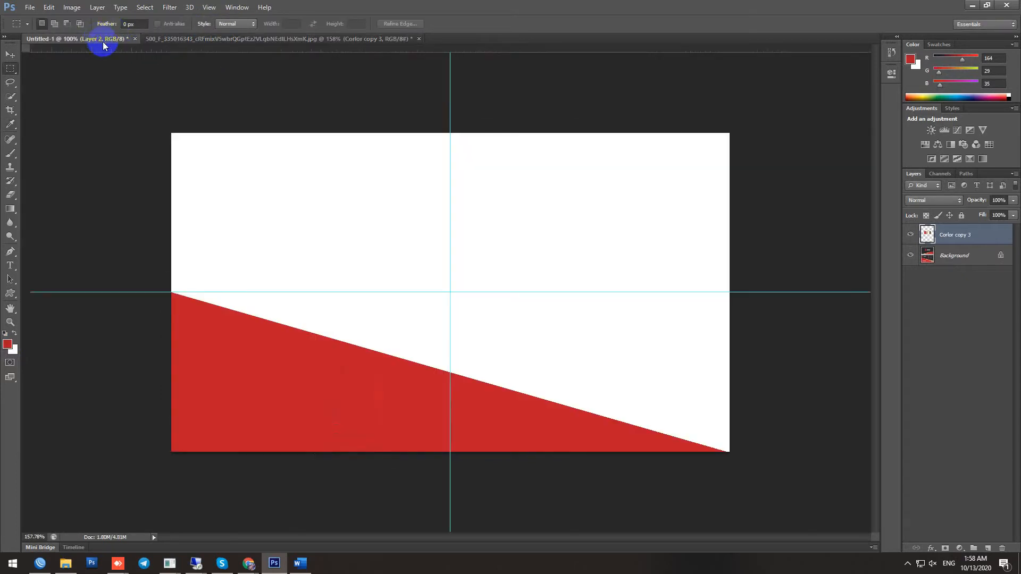
{"action": "left_click", "coordinate": [927, 232]}
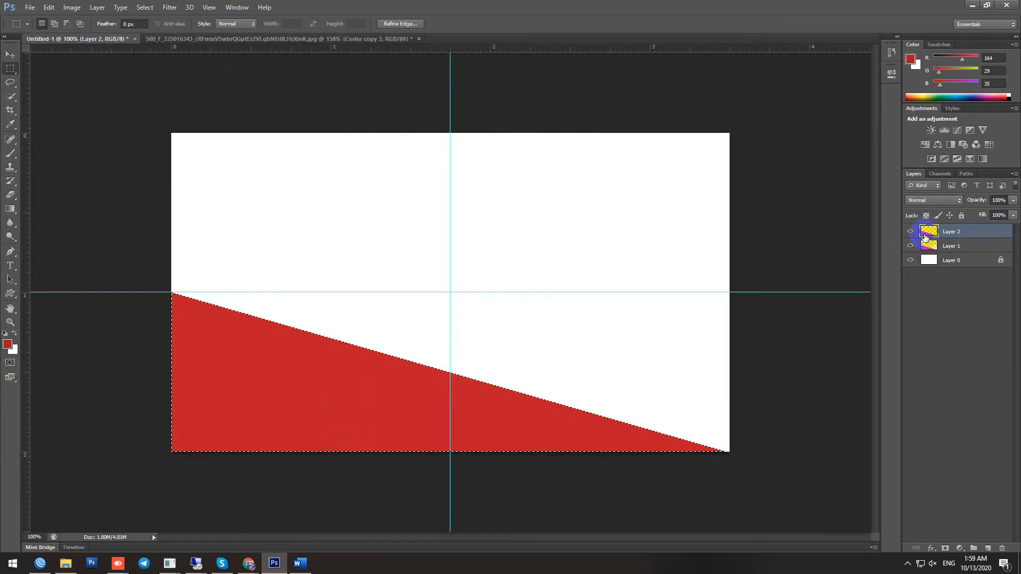
{"action": "key", "text": "alt+BackSpace"}
{"action": "left_click", "coordinate": [753, 364]}
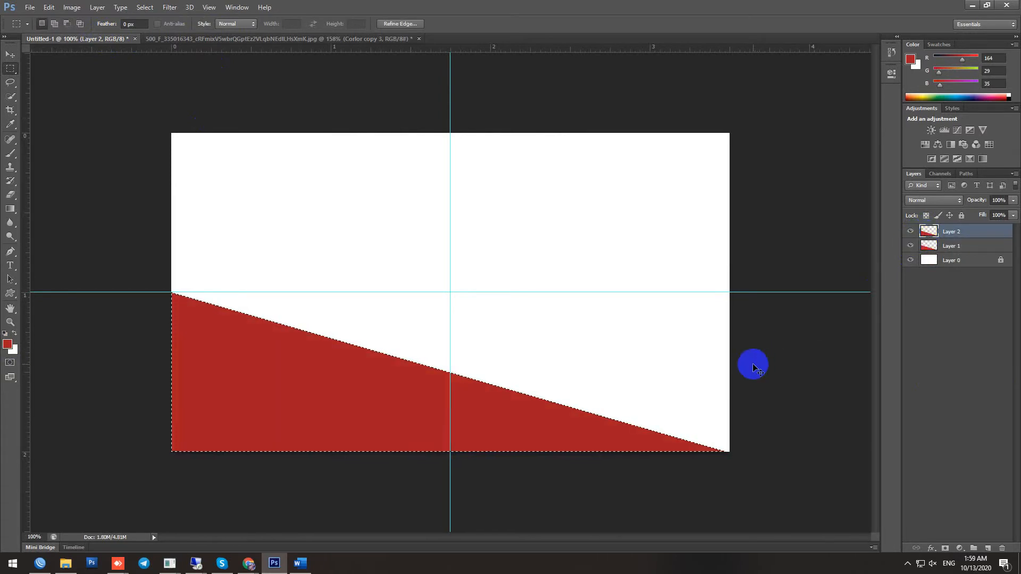
{"action": "left_click_drag", "start_coordinate": [969, 235], "coordinate": [970, 254]}
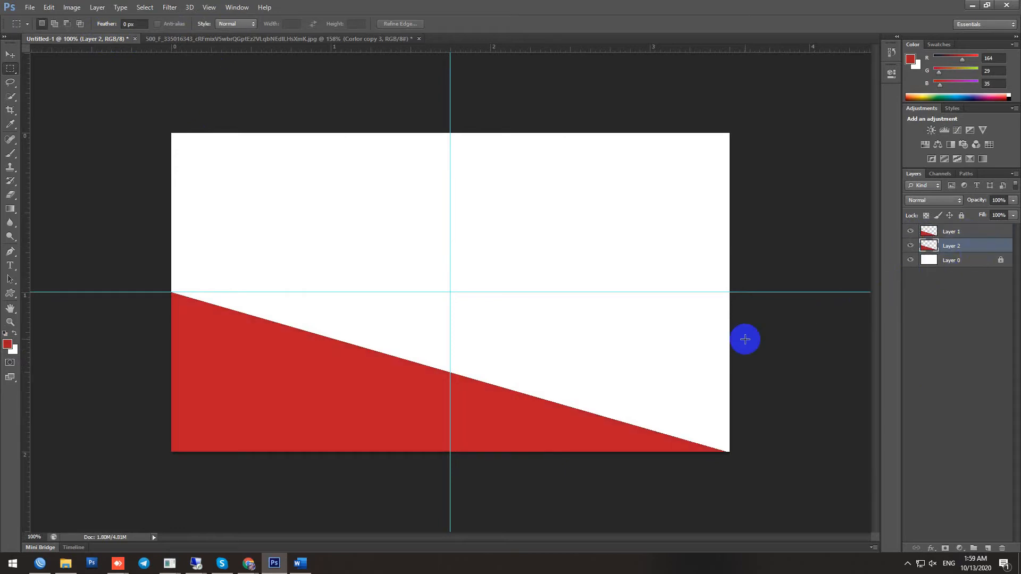
Nudge the dark red triangle up and stretch it to about 131% width, snapped to the guide
{"action": "key", "text": "v"}
{"action": "key", "text": "Up"}
{"action": "key", "text": "Up"}
{"action": "key", "text": "Up"}
{"action": "key", "text": "Up"}
{"action": "key", "text": "Up"}
{"action": "key", "text": "Up"}
{"action": "key", "text": "Up"}
{"action": "key", "text": "Up"}
{"action": "key", "text": "Up"}
{"action": "key", "text": "Up"}
{"action": "key", "text": "Up"}
{"action": "key", "text": "Up"}
{"action": "key", "text": "Up"}
{"action": "key", "text": "Up"}
{"action": "key", "text": "Up"}
{"action": "key", "text": "Up"}
{"action": "key", "text": "Up"}
{"action": "key", "text": "Up"}
{"action": "key", "text": "Up"}
{"action": "key", "text": "Up"}
{"action": "key", "text": "Up"}
{"action": "key", "text": "Up"}
{"action": "key", "text": "Up"}
{"action": "key", "text": "Up"}
{"action": "key", "text": "Up"}
{"action": "key", "text": "Up"}
{"action": "key", "text": "Up"}
{"action": "key", "text": "Up"}
{"action": "key", "text": "Up"}
{"action": "key", "text": "Up"}
{"action": "key", "text": "Up"}
{"action": "key", "text": "Up"}
{"action": "key", "text": "Up"}
{"action": "key", "text": "Up"}
{"action": "key", "text": "Up"}
{"action": "key", "text": "Up"}
{"action": "key", "text": "Up"}
{"action": "key", "text": "Up"}
{"action": "key", "text": "Up"}
{"action": "key", "text": "Up"}
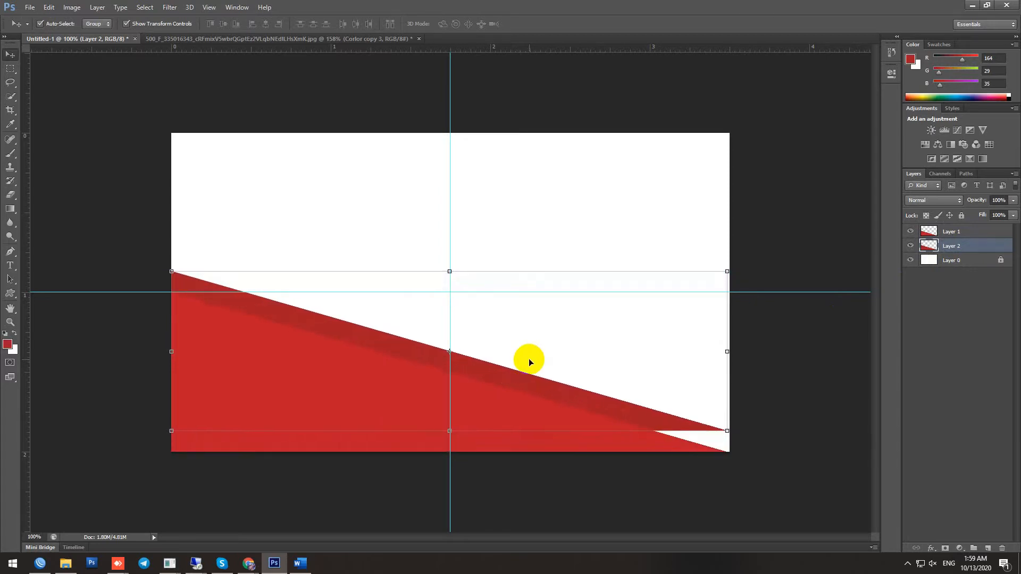
{"action": "key", "text": "Up"}
{"action": "key", "text": "Up"}
{"action": "key", "text": "Up"}
{"action": "key", "text": "Up"}
{"action": "key", "text": "Up"}
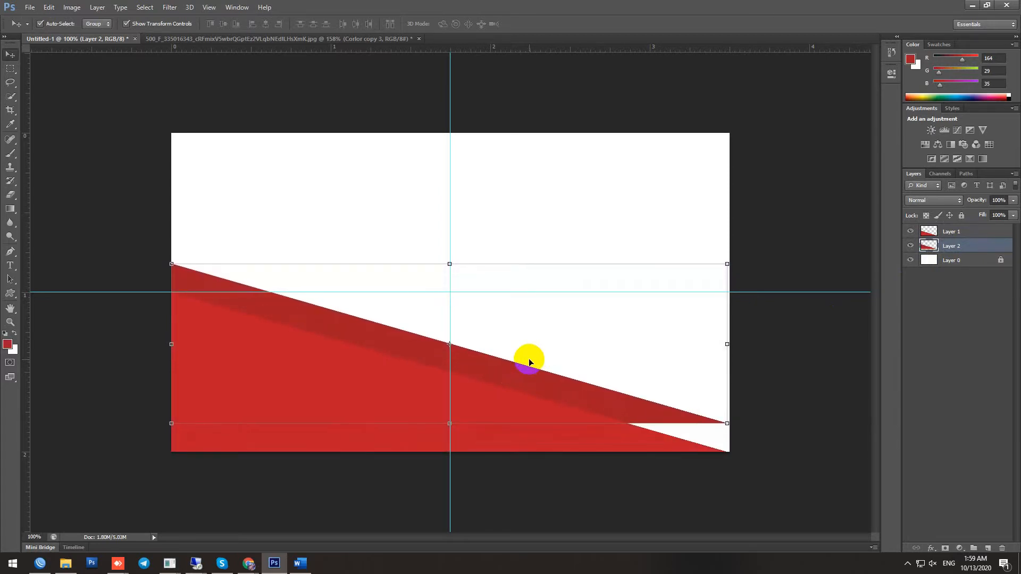
{"action": "scroll", "coordinate": [724, 344], "scroll_direction": "down", "scroll_amount": 3}
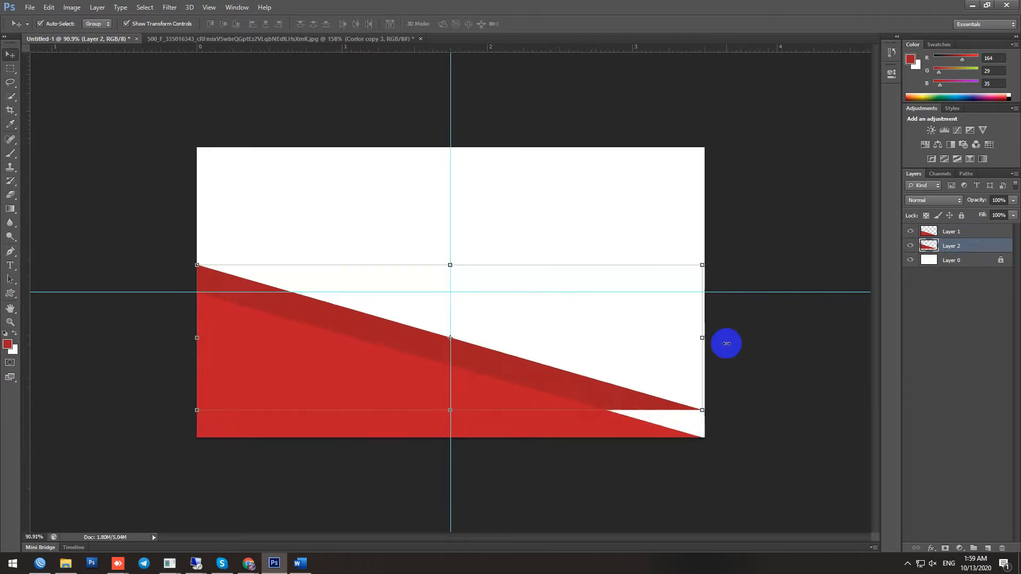
{"action": "left_click", "coordinate": [658, 330]}
{"action": "left_click_drag", "start_coordinate": [667, 332], "coordinate": [787, 352]}
{"action": "left_click_drag", "start_coordinate": [594, 388], "coordinate": [596, 403]}
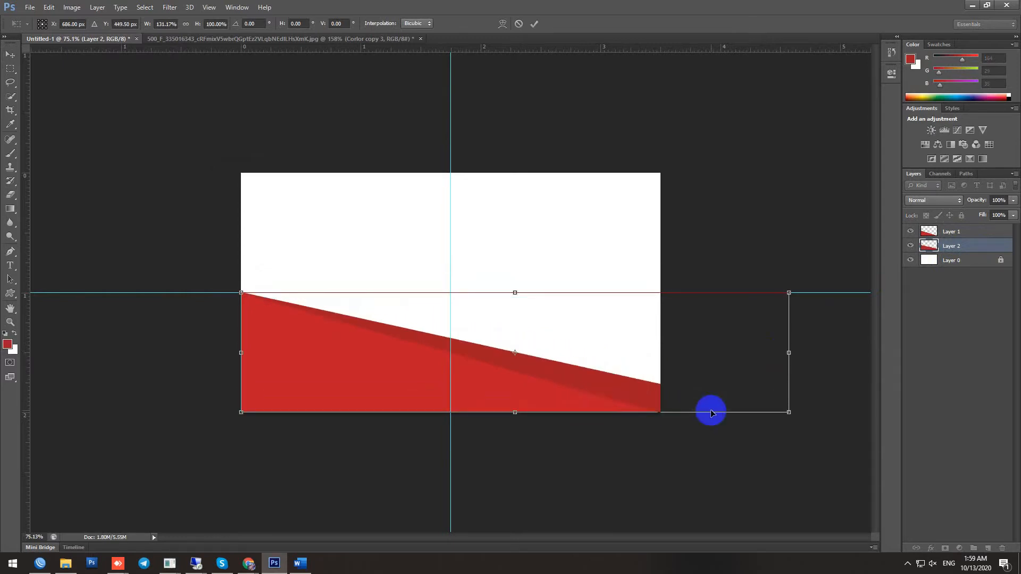
{"action": "key", "text": "Return"}
Nudge the dark triangle down slightly and switch to the reference card tab
{"action": "scroll", "coordinate": [653, 401], "scroll_direction": "up", "scroll_amount": 1}
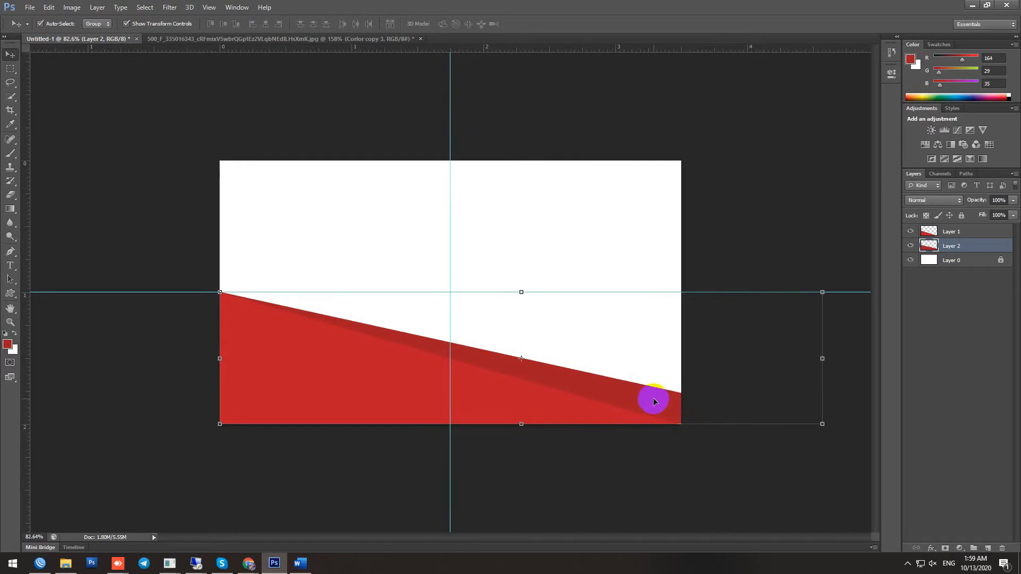
{"action": "scroll", "coordinate": [673, 403], "scroll_direction": "down", "scroll_amount": 2}
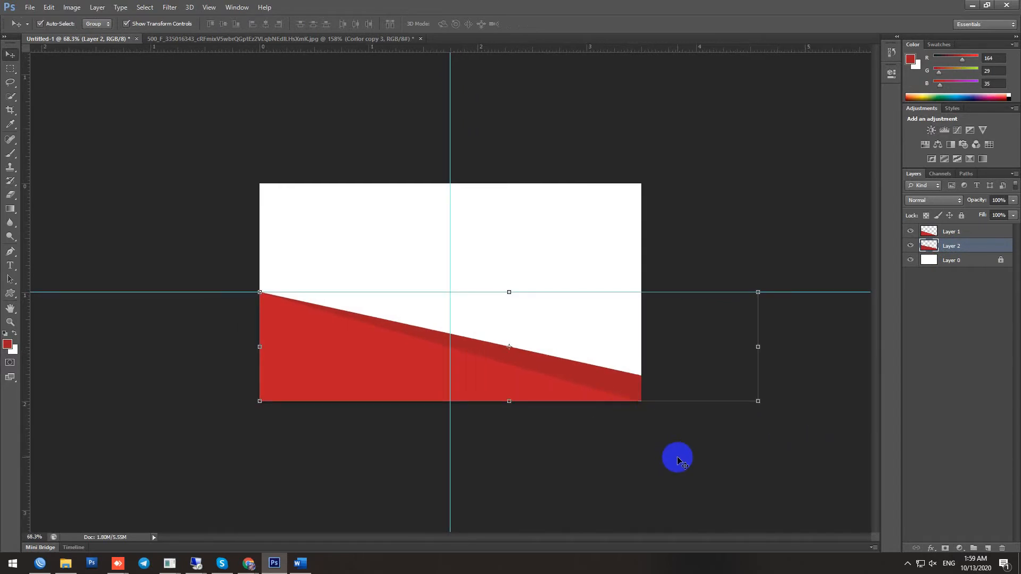
{"action": "key", "text": "Down"}
{"action": "key", "text": "Down"}
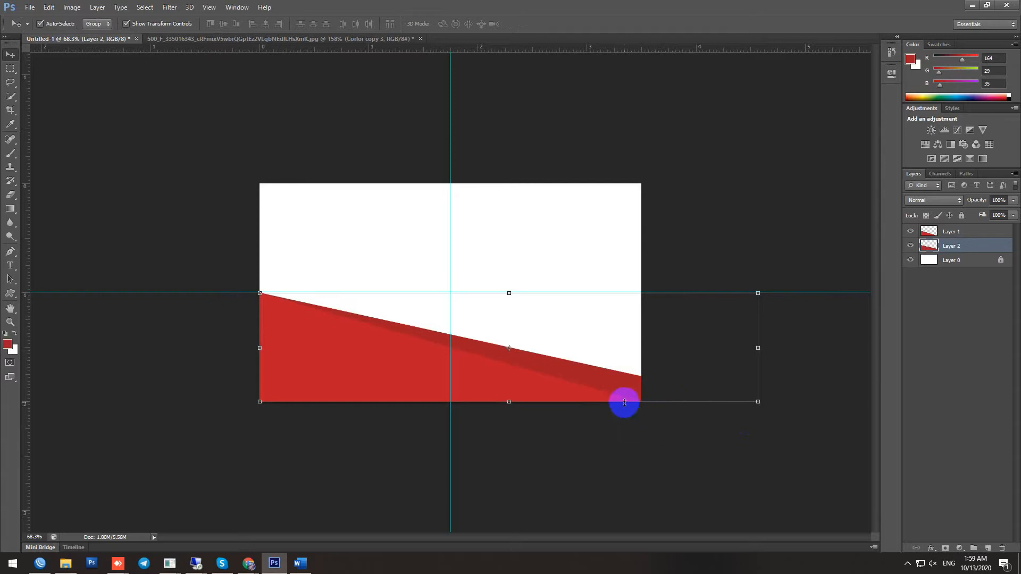
{"action": "scroll", "coordinate": [640, 402], "scroll_direction": "up", "scroll_amount": 1}
{"action": "left_click", "coordinate": [290, 39]}
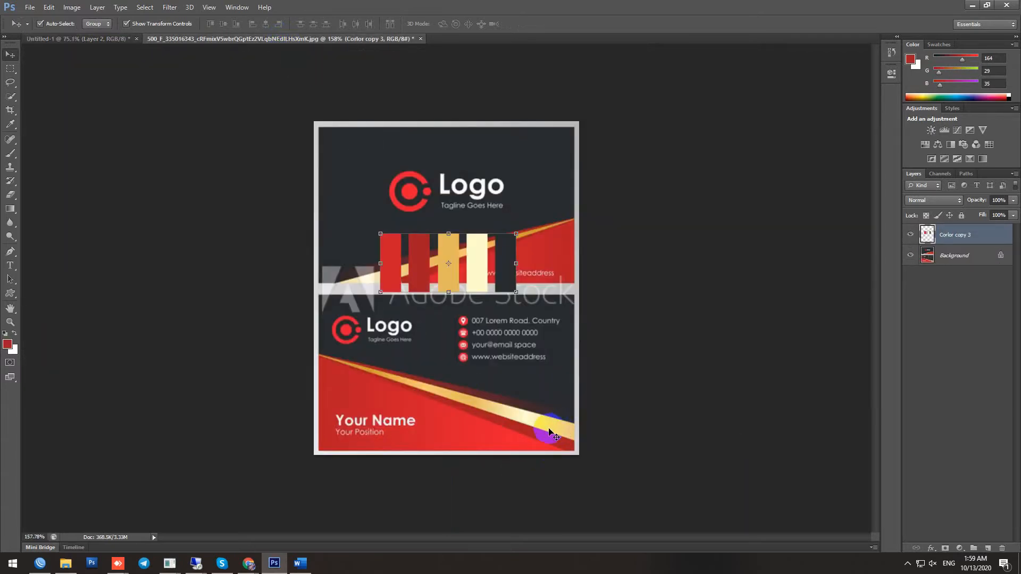
Start a custom gradient whose left stop is gold sampled from the reference card's stripe
{"action": "left_click", "coordinate": [7, 345]}
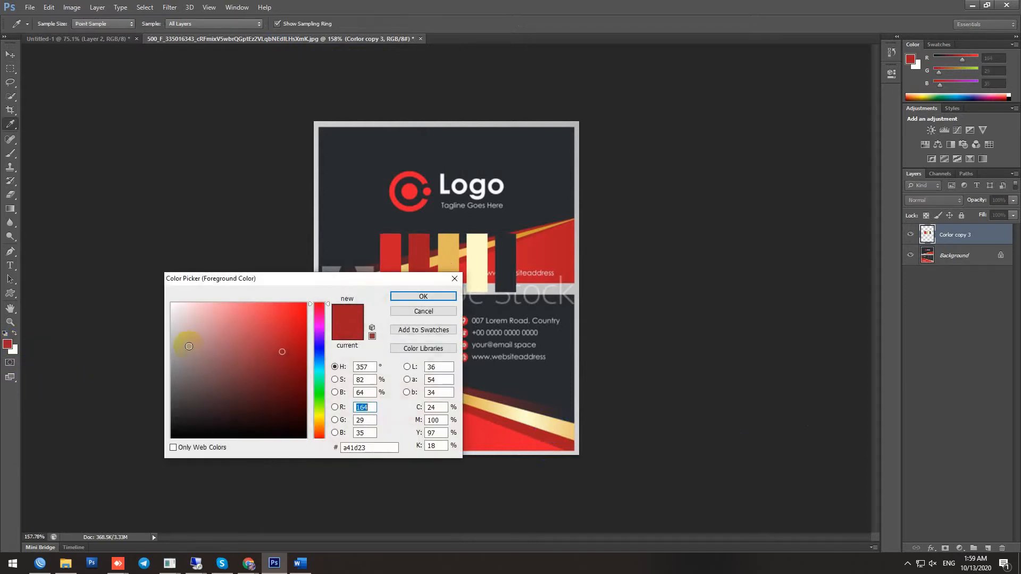
{"action": "left_click", "coordinate": [453, 278]}
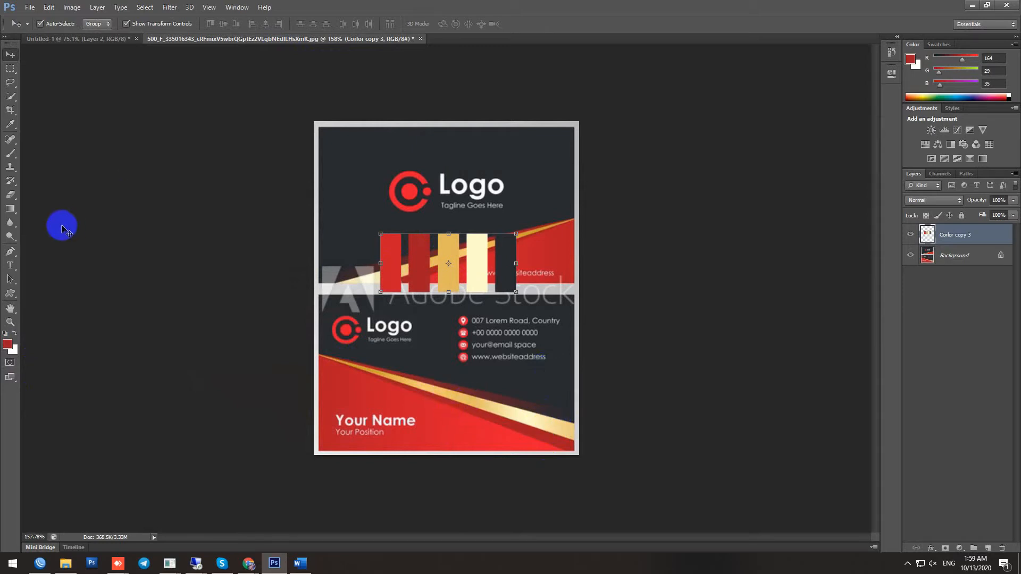
{"action": "left_click", "coordinate": [10, 209]}
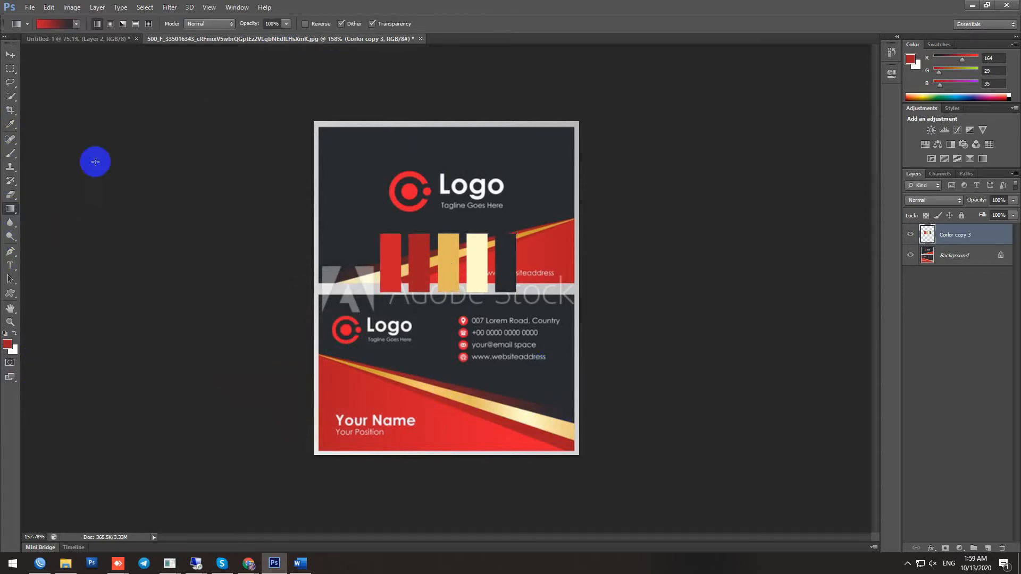
{"action": "left_click", "coordinate": [66, 24]}
{"action": "left_click_drag", "start_coordinate": [441, 123], "coordinate": [752, 104]}
{"action": "left_click", "coordinate": [684, 280]}
{"action": "left_click", "coordinate": [735, 323]}
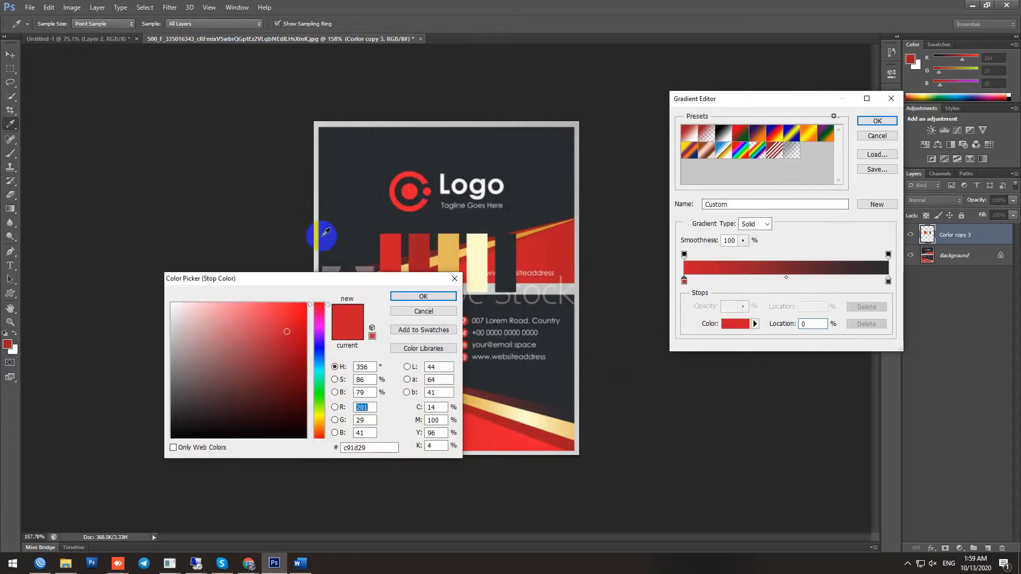
{"action": "left_click_drag", "start_coordinate": [394, 278], "coordinate": [268, 251]}
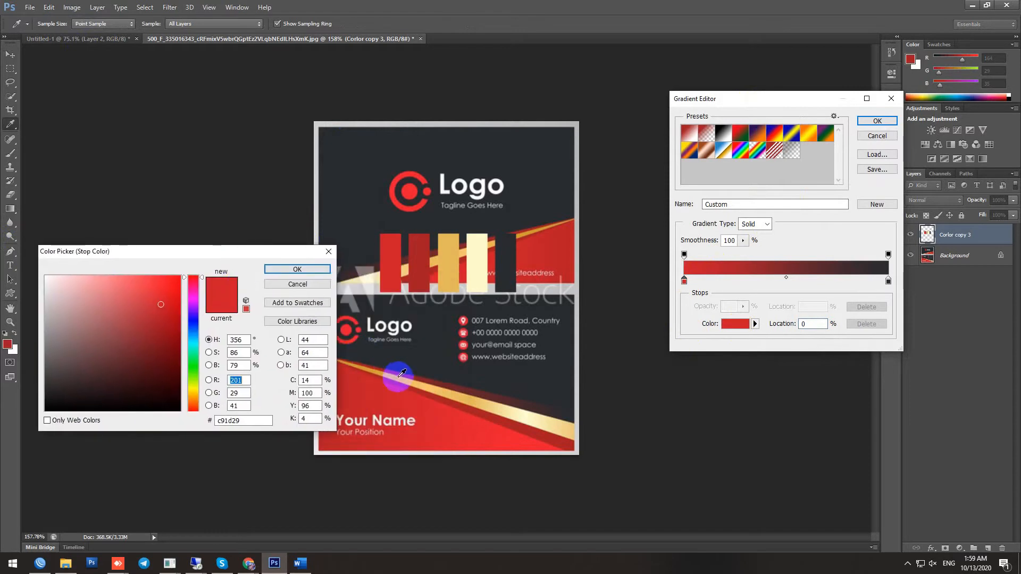
{"action": "left_click", "coordinate": [396, 372]}
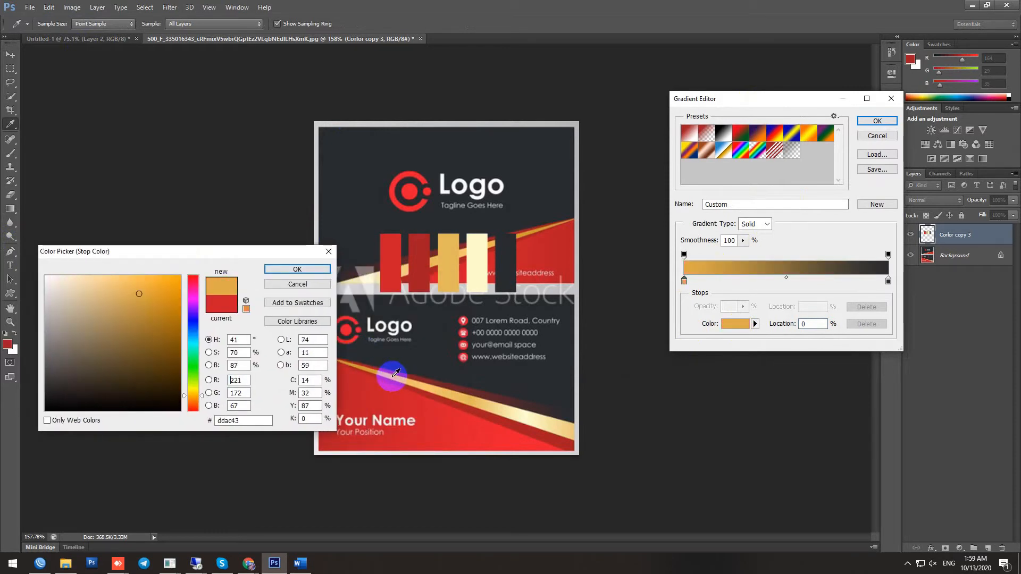
{"action": "left_click", "coordinate": [297, 269]}
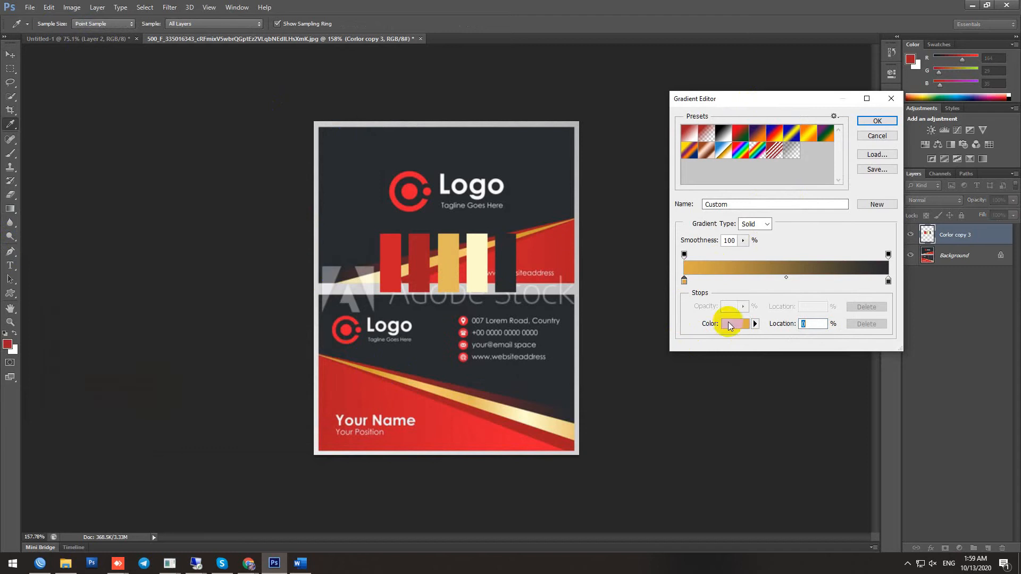
Set the right stop to pale cream #f9f7d9 and accept the gold-to-cream gradient
{"action": "left_click", "coordinate": [888, 281]}
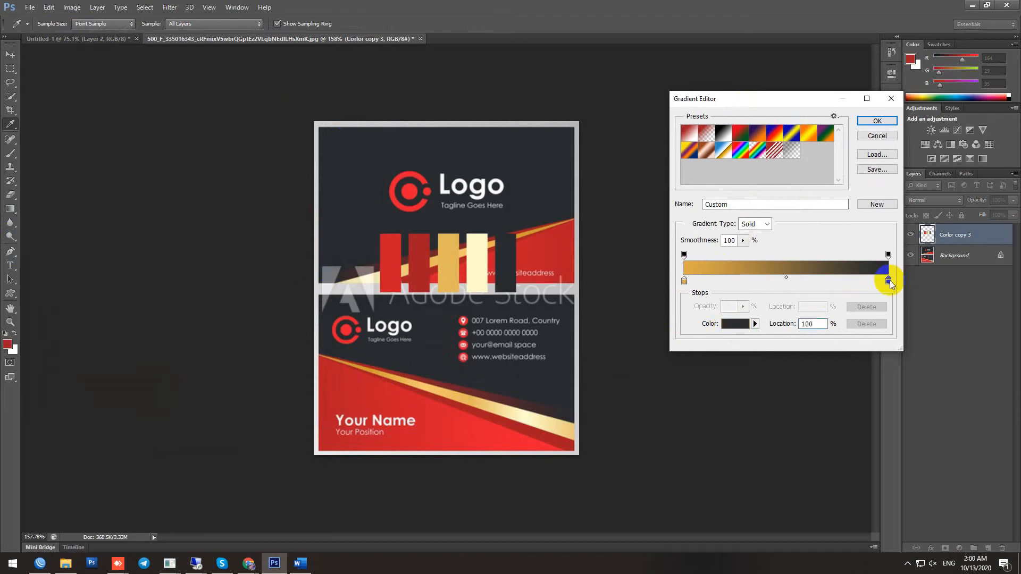
{"action": "left_click", "coordinate": [736, 325]}
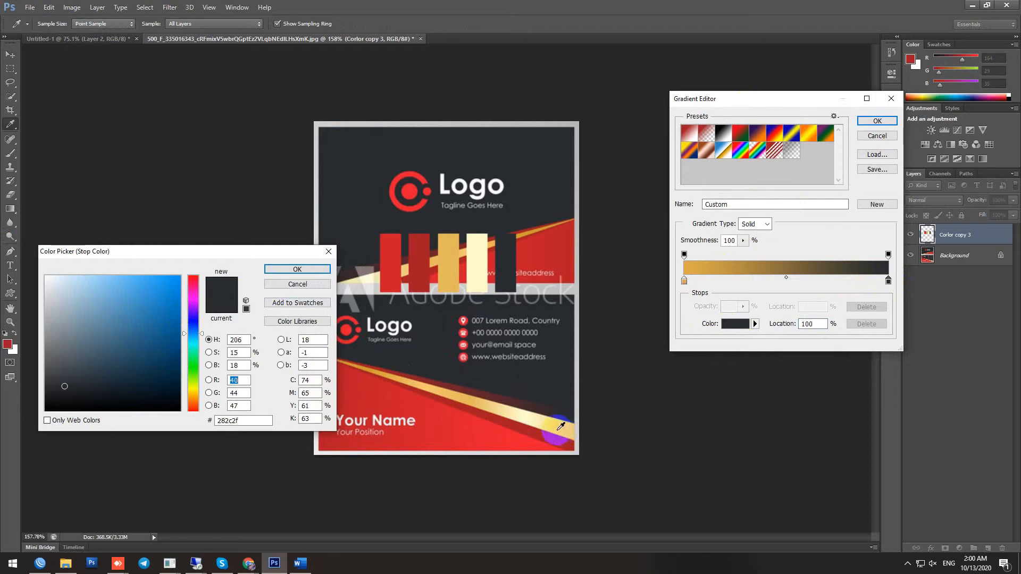
{"action": "left_click", "coordinate": [542, 423]}
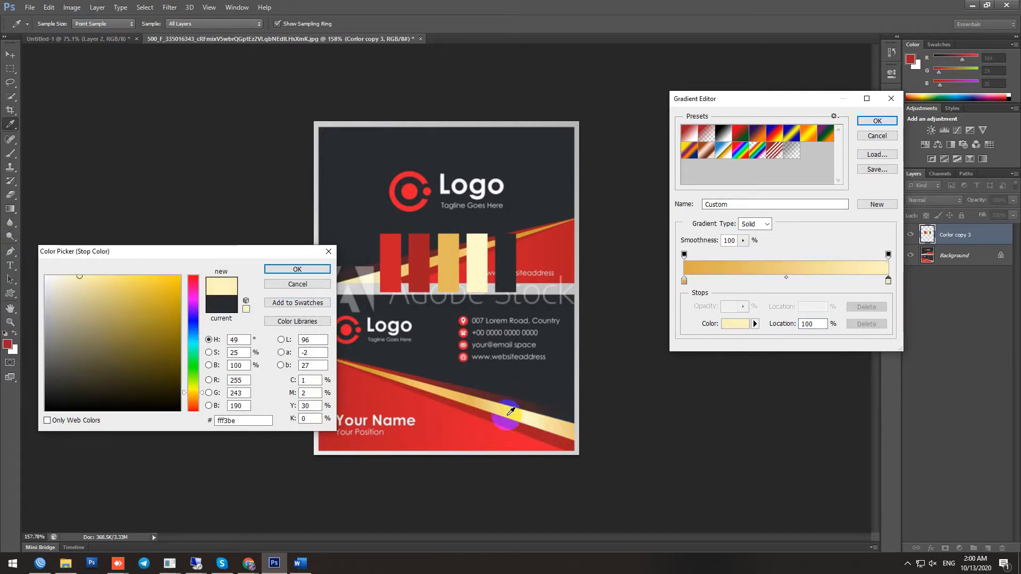
{"action": "left_click", "coordinate": [297, 270]}
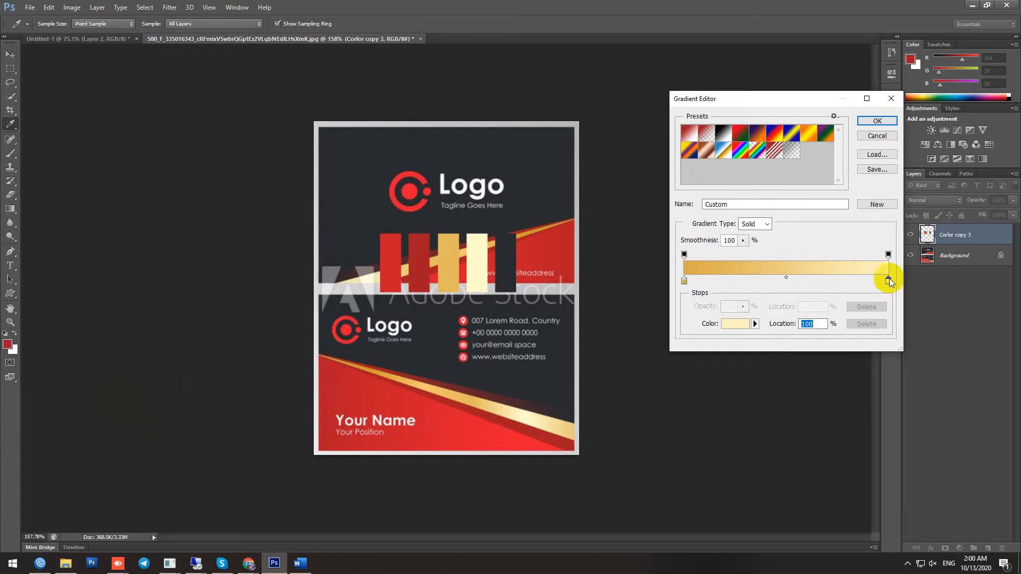
{"action": "left_click", "coordinate": [730, 324]}
{"action": "left_click", "coordinate": [528, 417]}
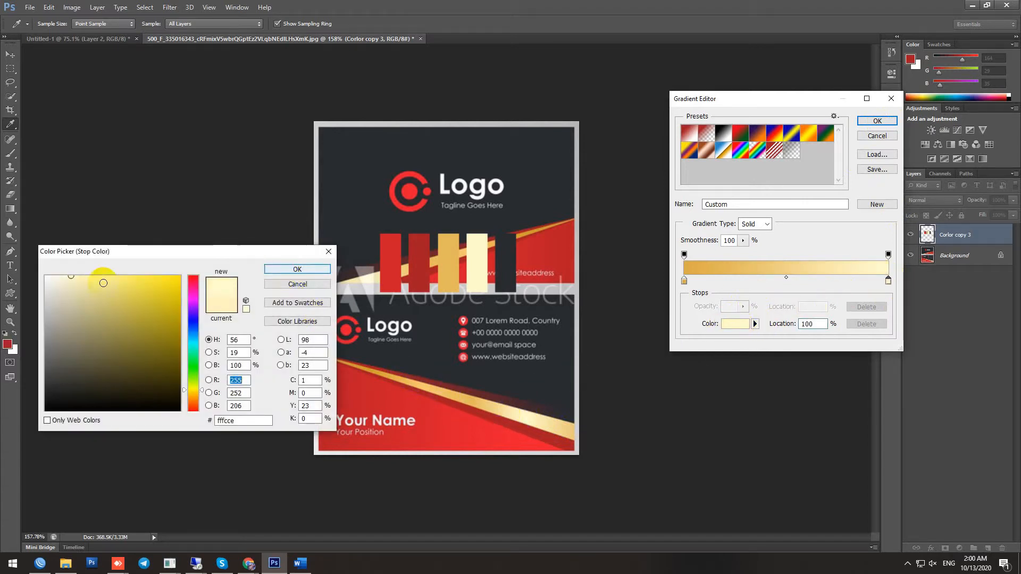
{"action": "left_click", "coordinate": [63, 279]}
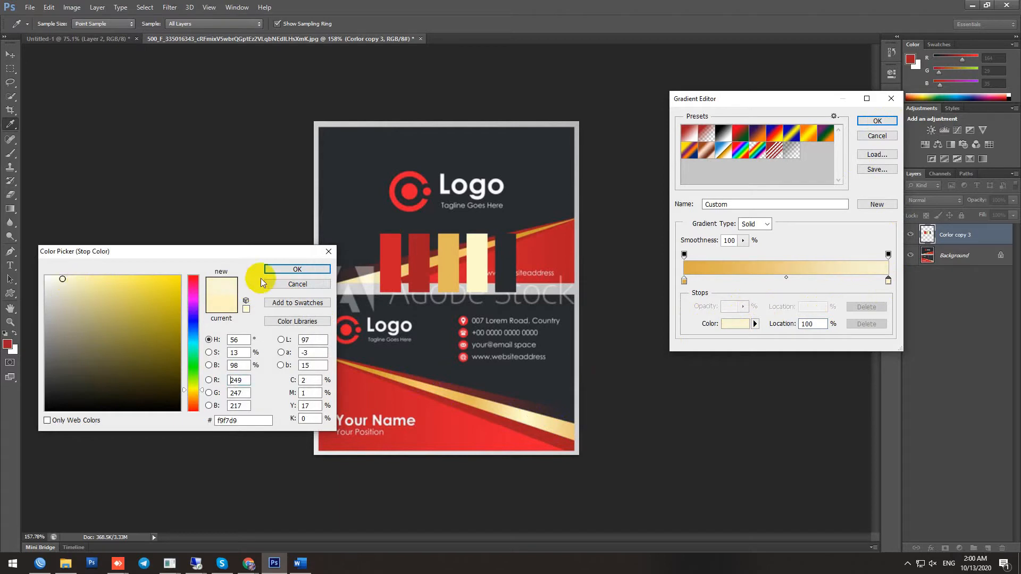
{"action": "left_click", "coordinate": [288, 269]}
{"action": "left_click", "coordinate": [886, 121]}
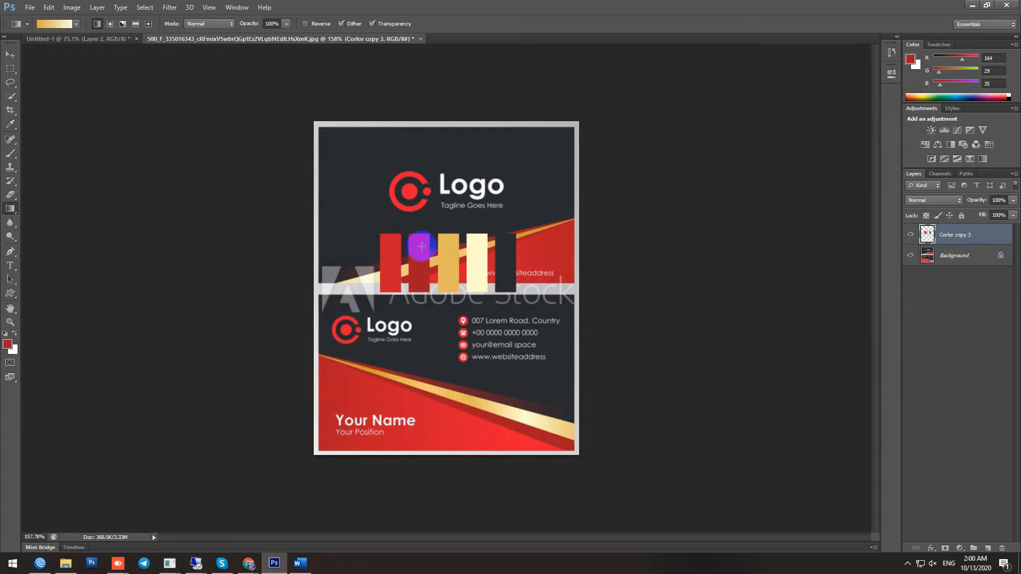
In Untitled-1, duplicate Layer 2 as Layer 3 and place it beneath Layer 2
{"action": "left_click", "coordinate": [65, 40]}
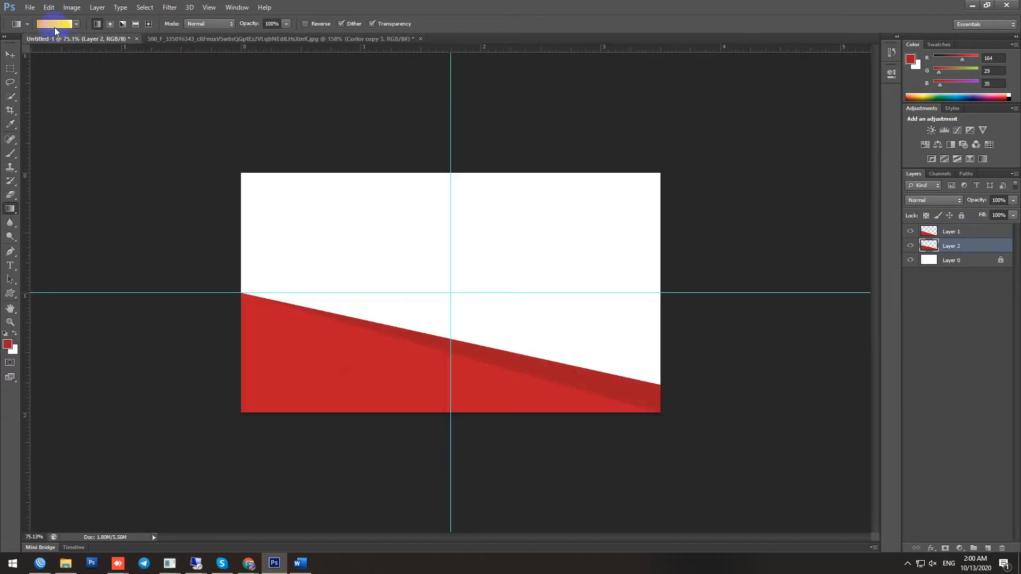
{"action": "scroll", "coordinate": [583, 370], "scroll_direction": "up", "scroll_amount": 1}
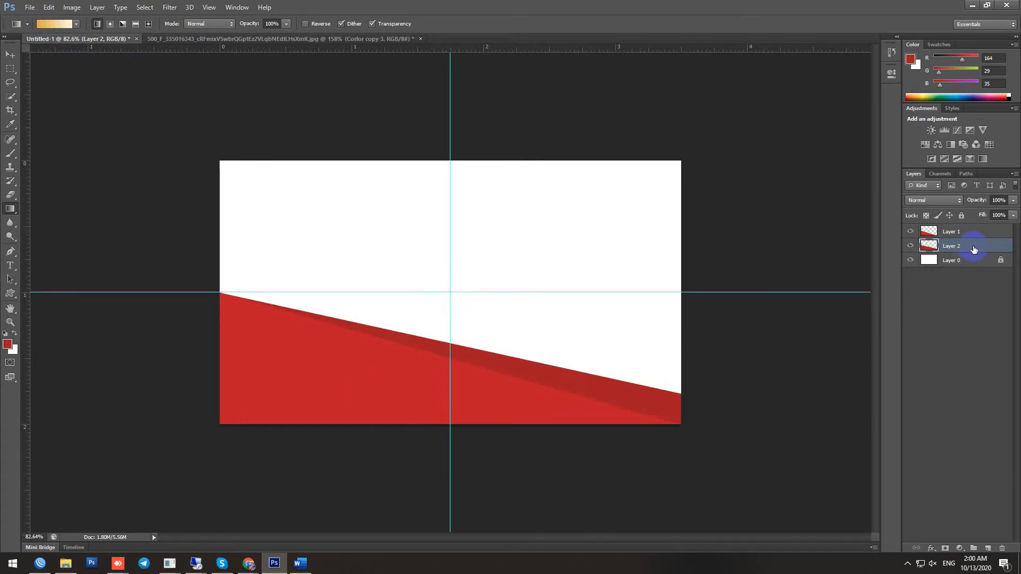
{"action": "key", "text": "ctrl+j"}
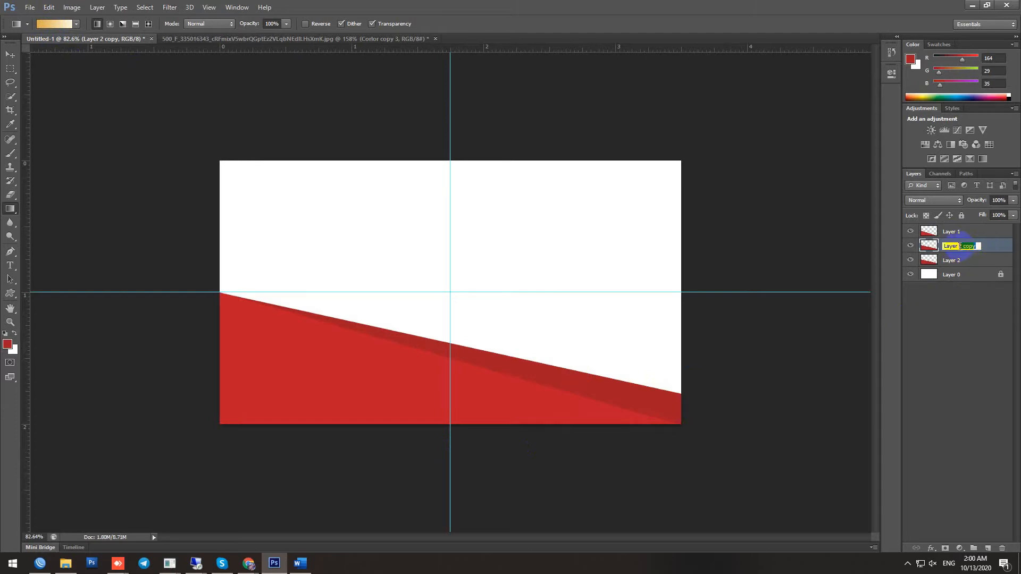
{"action": "key", "text": "Return"}
{"action": "left_click_drag", "start_coordinate": [952, 246], "coordinate": [957, 266]}
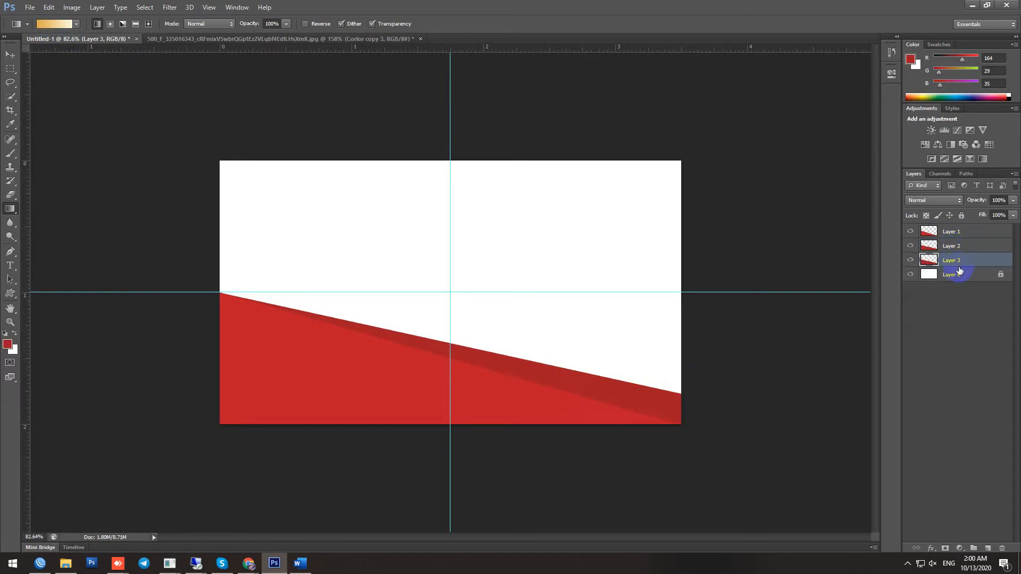
Transform Layer 3's red shape upward and load its outline as a selection
{"action": "key", "text": "v"}
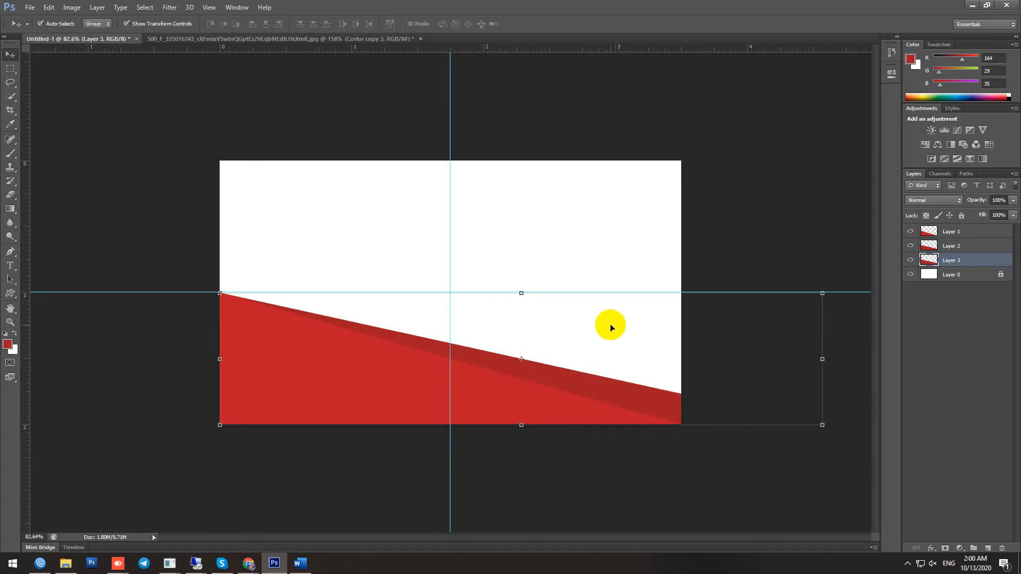
{"action": "left_click_drag", "start_coordinate": [560, 330], "coordinate": [563, 313]}
{"action": "right_click", "coordinate": [805, 363]}
{"action": "left_click", "coordinate": [822, 359]}
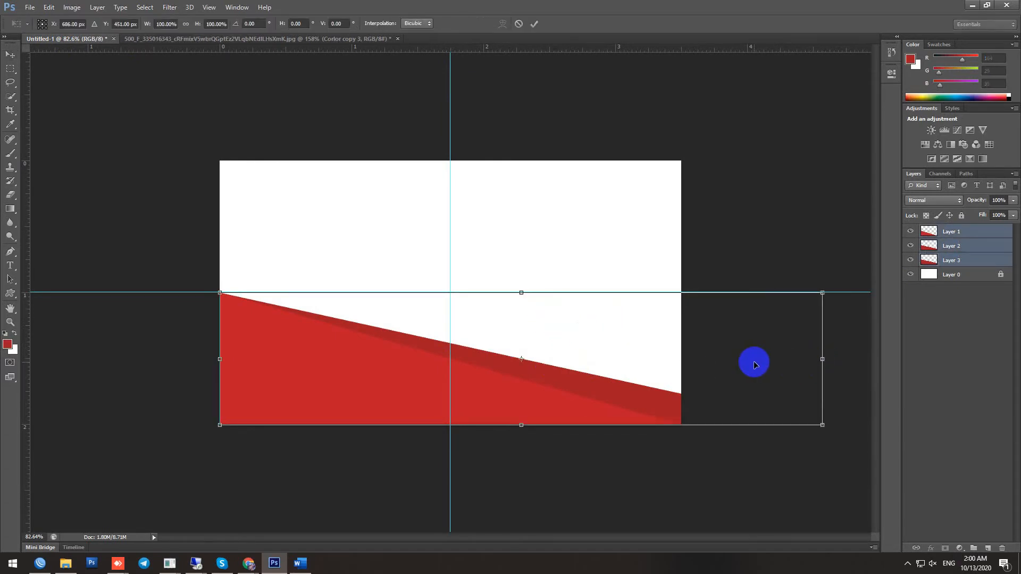
{"action": "key", "text": "Escape"}
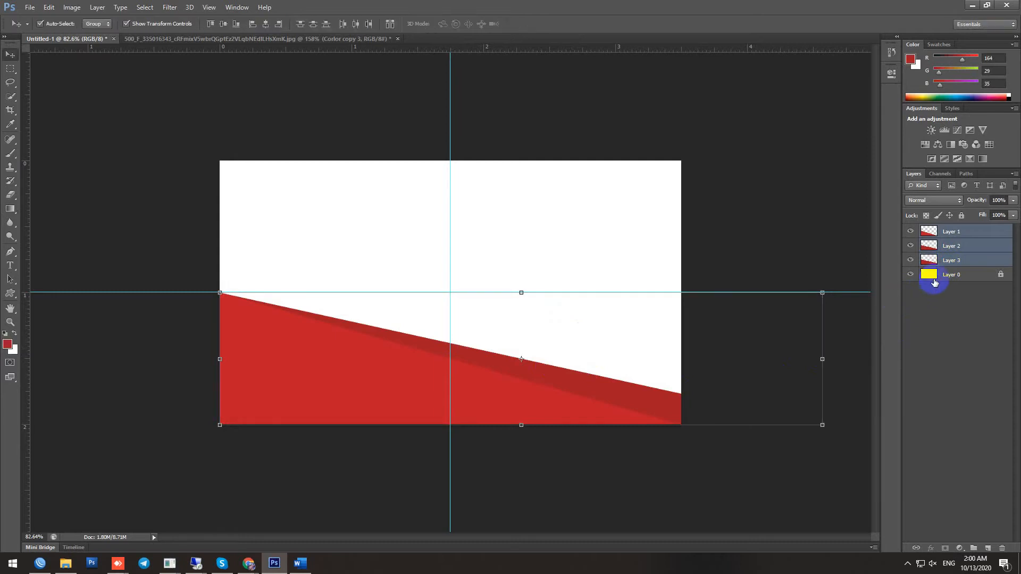
{"action": "left_click", "coordinate": [954, 265]}
{"action": "left_click", "coordinate": [805, 292]}
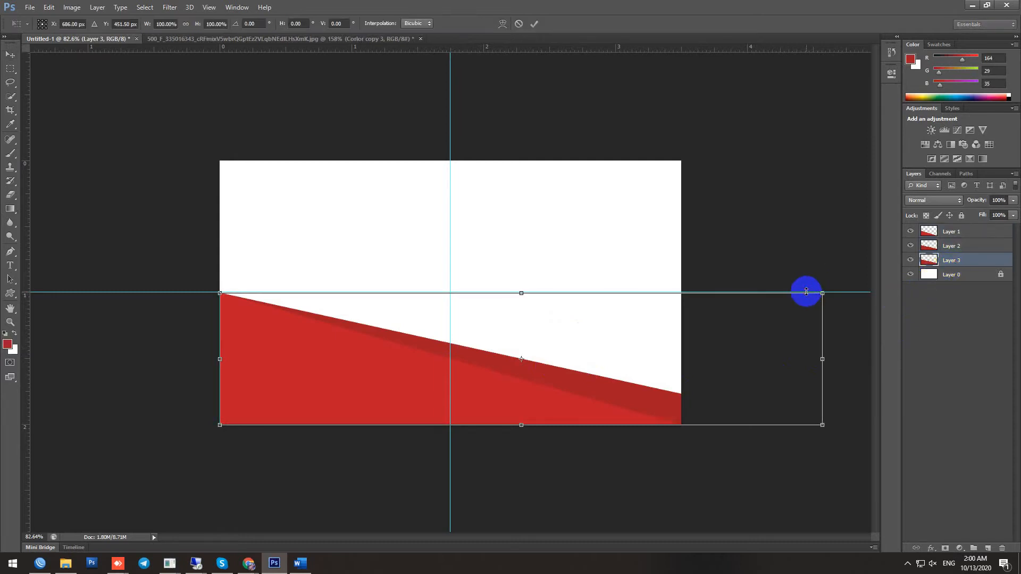
{"action": "mouse_move", "coordinate": [690, 346]}
{"action": "left_mouse_down"}
{"action": "mouse_move", "coordinate": [691, 306]}
{"action": "mouse_move", "coordinate": [690, 321]}
{"action": "left_mouse_up"}
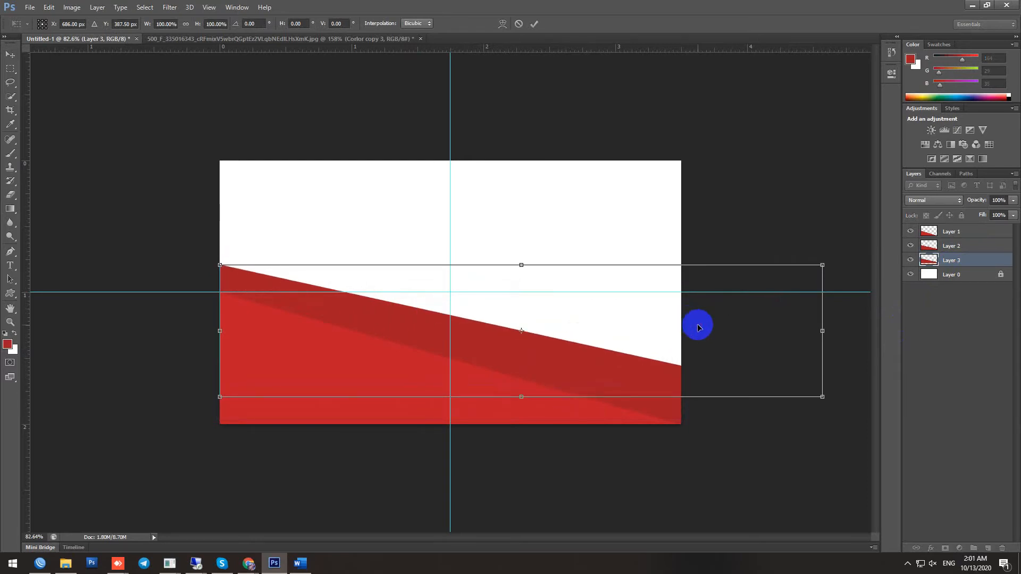
{"action": "key", "text": "Return"}
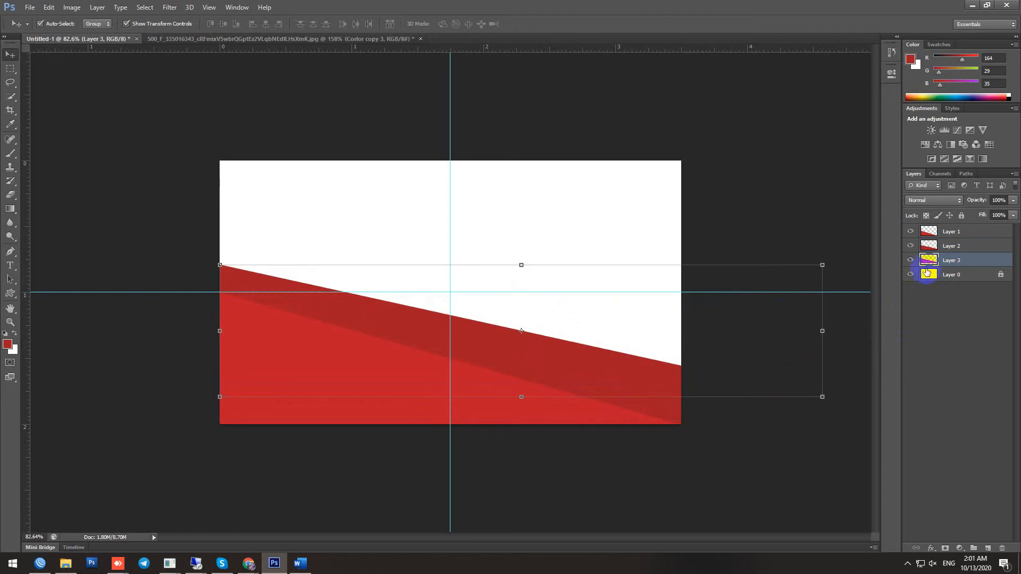
{"action": "left_click", "coordinate": [928, 263], "text": "ctrl"}
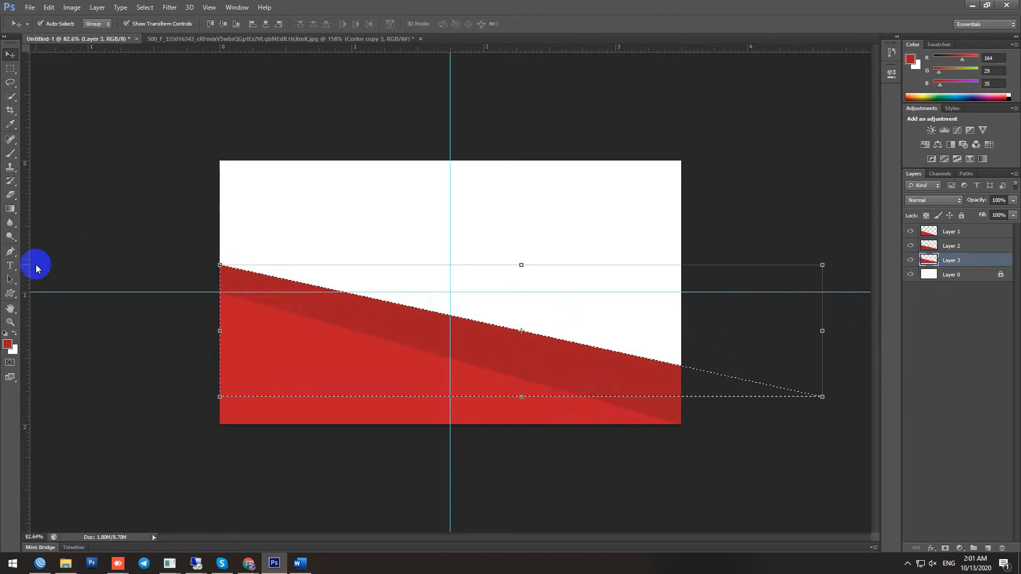
Set a reflected gold-to-cream gradient, nudging the blend midpoint toward the cream stop
{"action": "left_click", "coordinate": [9, 210]}
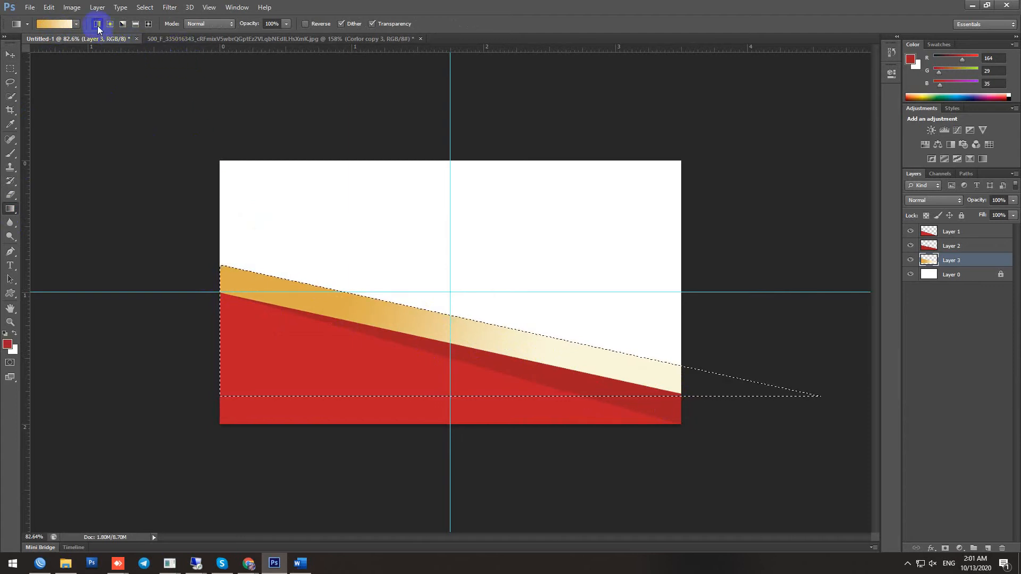
{"action": "left_click", "coordinate": [135, 24]}
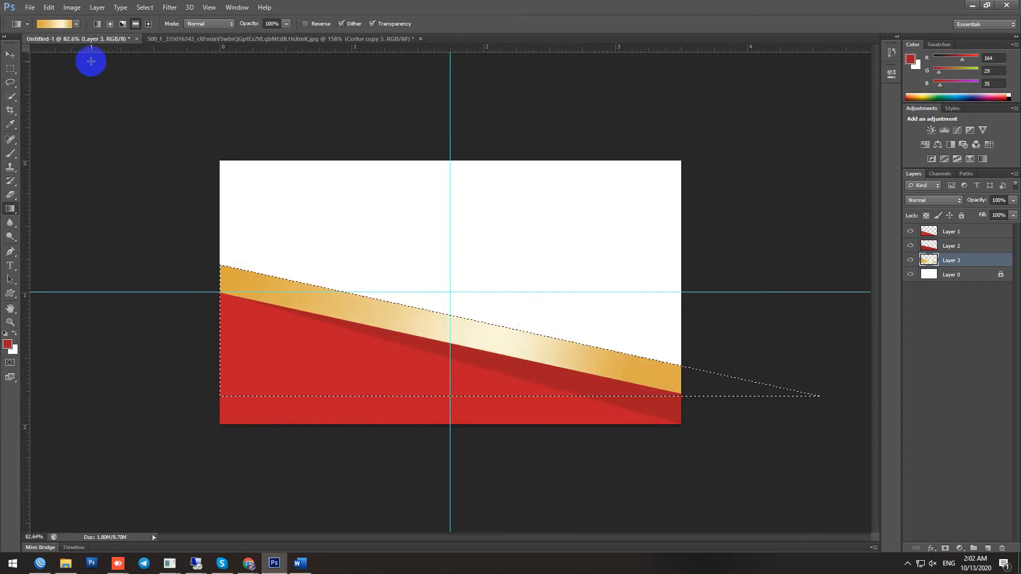
{"action": "left_click", "coordinate": [59, 24]}
{"action": "left_click", "coordinate": [826, 280]}
{"action": "left_click_drag", "start_coordinate": [857, 277], "coordinate": [868, 279]}
{"action": "left_click", "coordinate": [888, 280]}
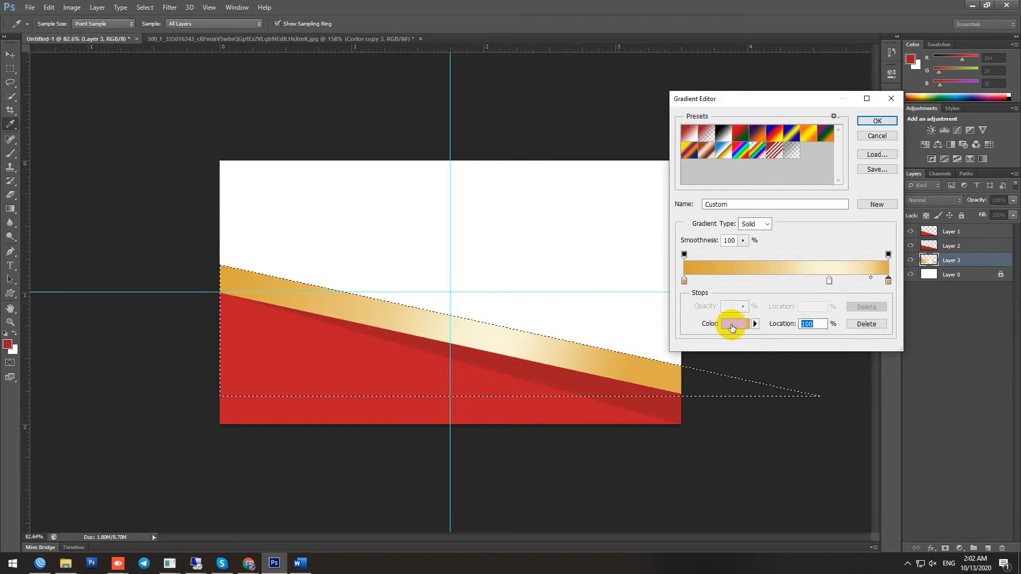
{"action": "left_click", "coordinate": [736, 324]}
{"action": "left_click", "coordinate": [297, 269]}
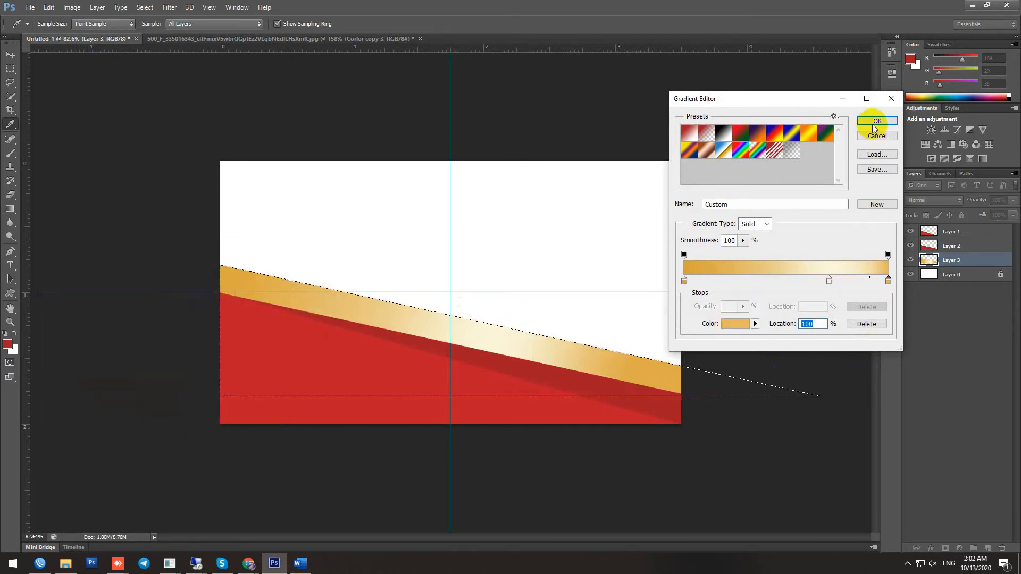
{"action": "left_click", "coordinate": [876, 121]}
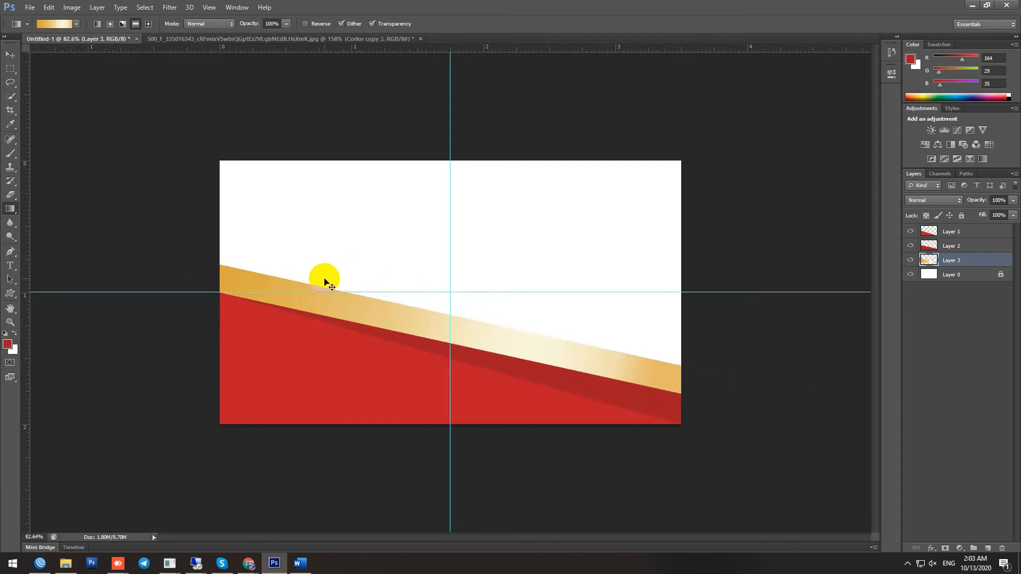
Skew the gold band's left end downward into a tapering strip, then view the reference card
{"action": "key", "text": "ctrl+t"}
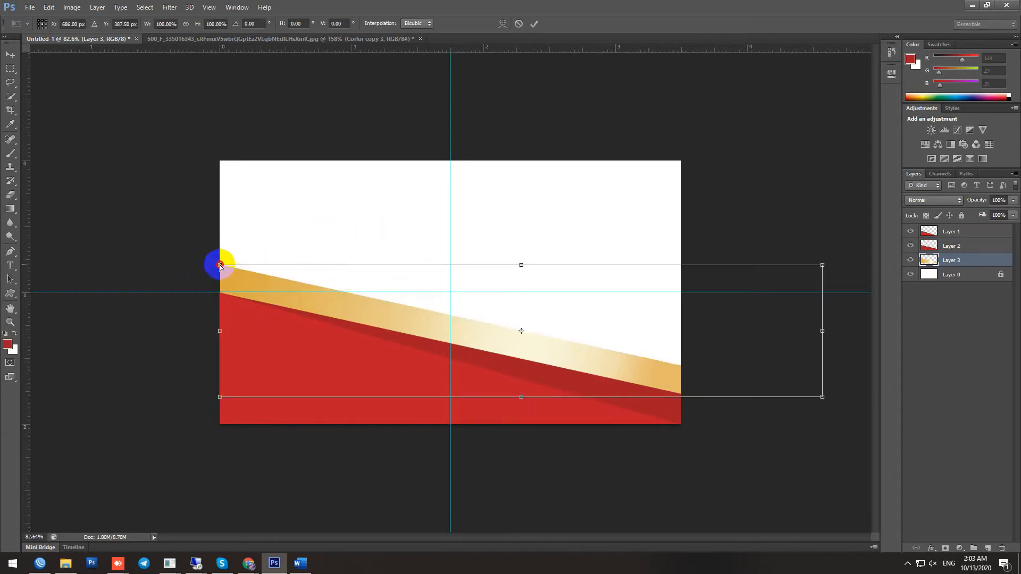
{"action": "left_click_drag", "start_coordinate": [220, 265], "coordinate": [220, 282]}
{"action": "left_click_drag", "start_coordinate": [220, 292], "coordinate": [221, 293]}
{"action": "key", "text": "Return"}
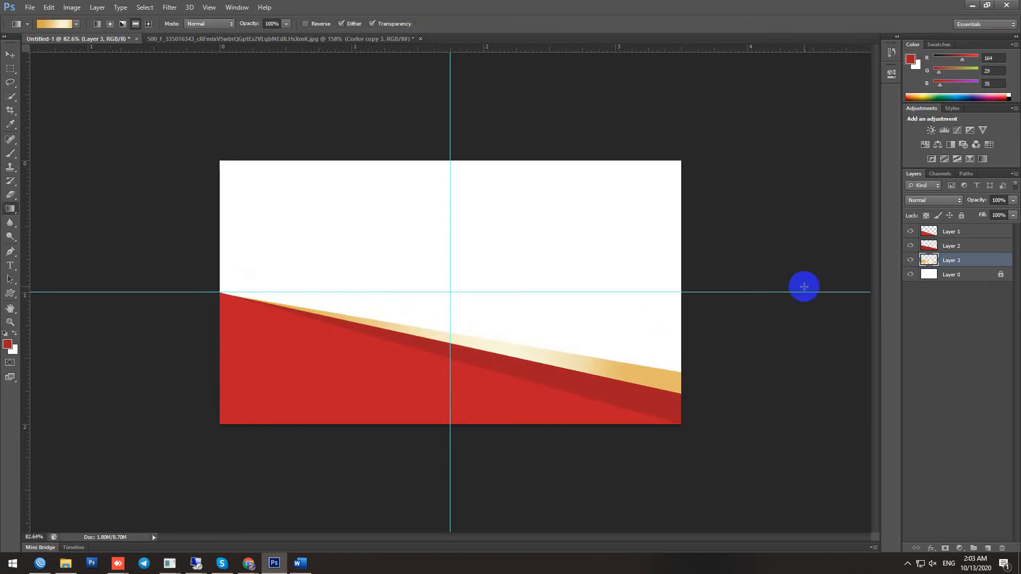
{"action": "scroll", "coordinate": [656, 381], "scroll_direction": "down", "scroll_amount": 3}
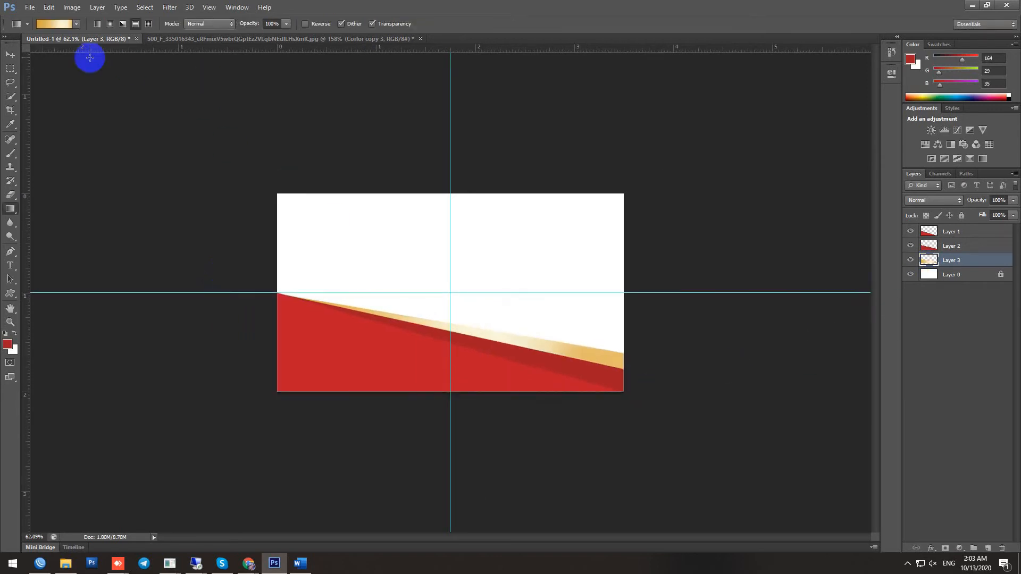
{"action": "left_click", "coordinate": [341, 38]}
{"action": "scroll", "coordinate": [553, 446], "scroll_direction": "up", "scroll_amount": 2}
Begin from the foreground-to-background gradient preset with its left stop sampled as red #a41d23
{"action": "key", "text": "v"}
{"action": "key", "text": "i"}
{"action": "left_click", "coordinate": [7, 344]}
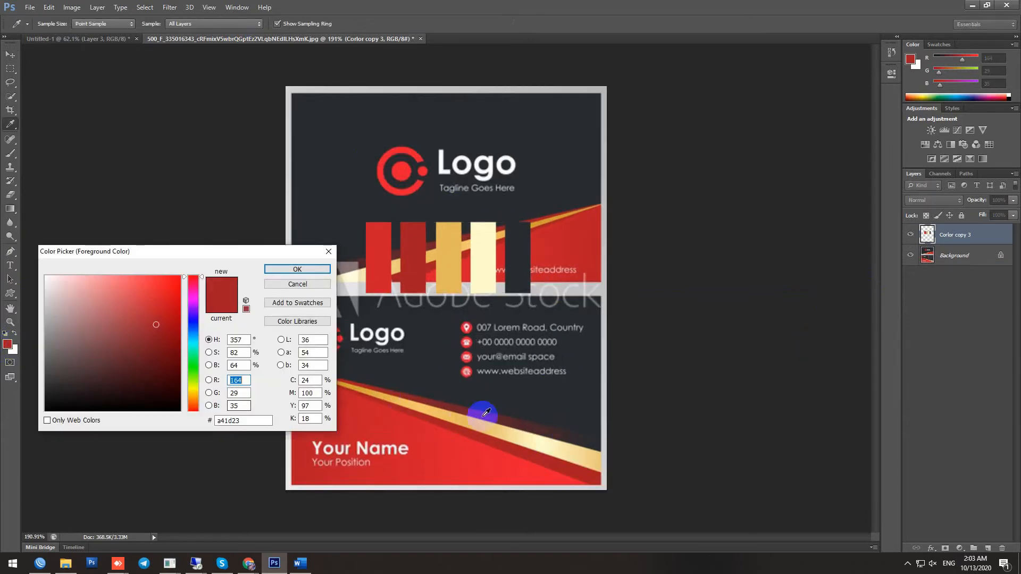
{"action": "key", "text": "Return"}
{"action": "key", "text": "v"}
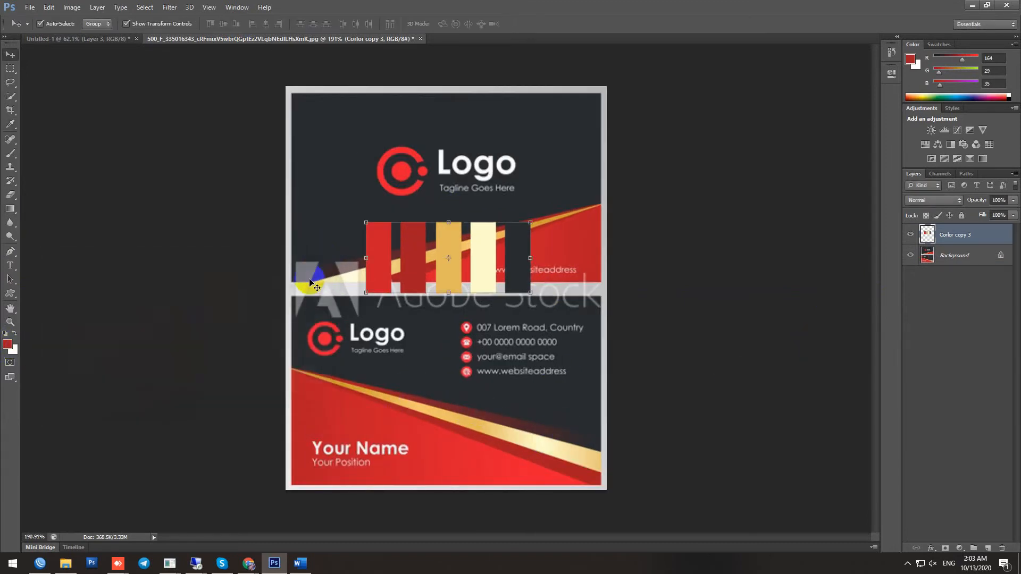
{"action": "left_click", "coordinate": [9, 209]}
{"action": "left_click", "coordinate": [58, 23]}
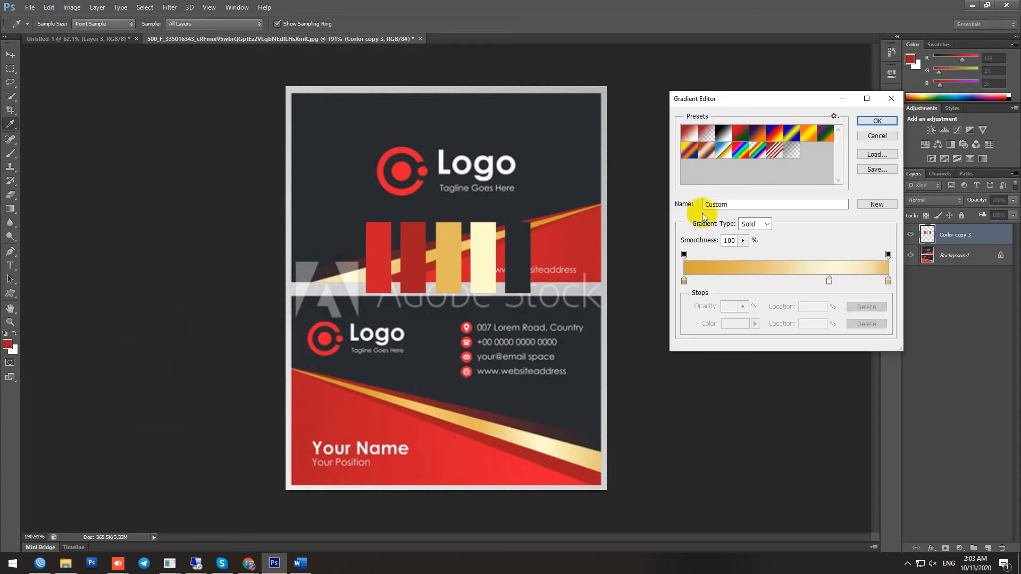
{"action": "left_click", "coordinate": [687, 133]}
{"action": "left_click", "coordinate": [683, 280]}
{"action": "left_click", "coordinate": [367, 407]}
{"action": "left_click", "coordinate": [378, 240]}
Give the right stop the reference charcoal, shift the midpoint darkward, and return to Untitled-1
{"action": "left_click", "coordinate": [888, 280]}
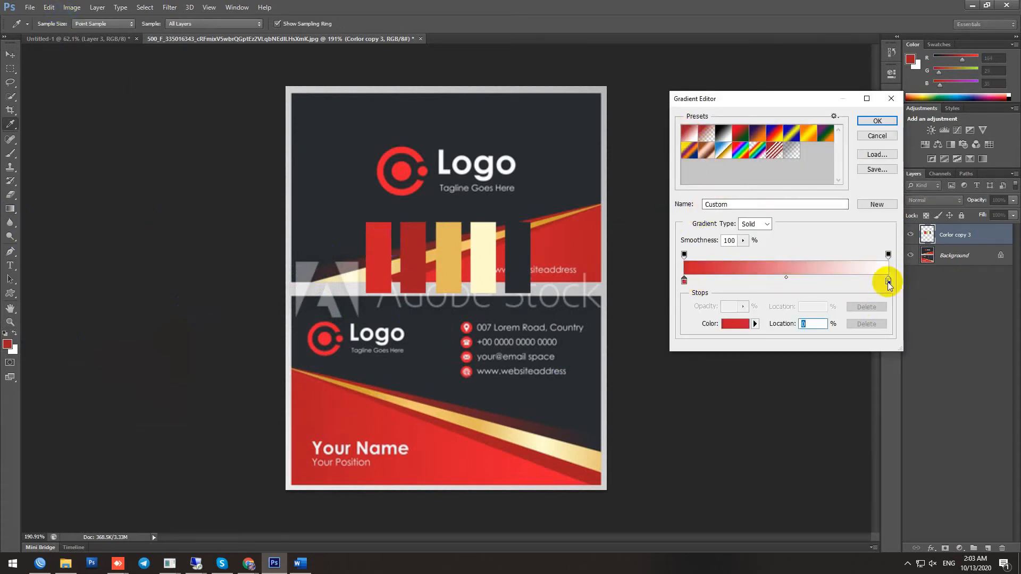
{"action": "left_click", "coordinate": [517, 236]}
{"action": "left_click_drag", "start_coordinate": [796, 280], "coordinate": [843, 279]}
{"action": "left_click", "coordinate": [877, 121]}
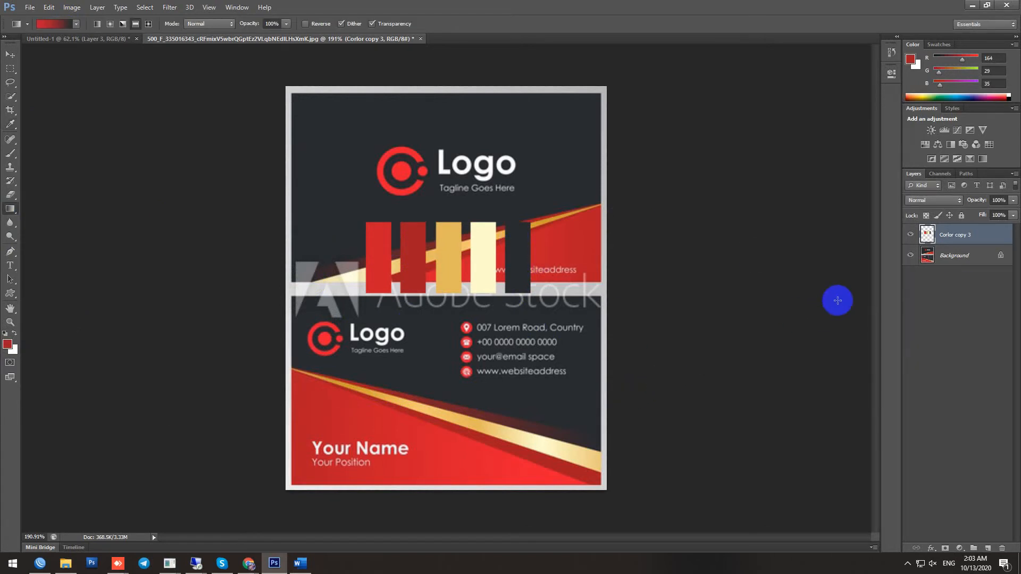
{"action": "left_click", "coordinate": [95, 41]}
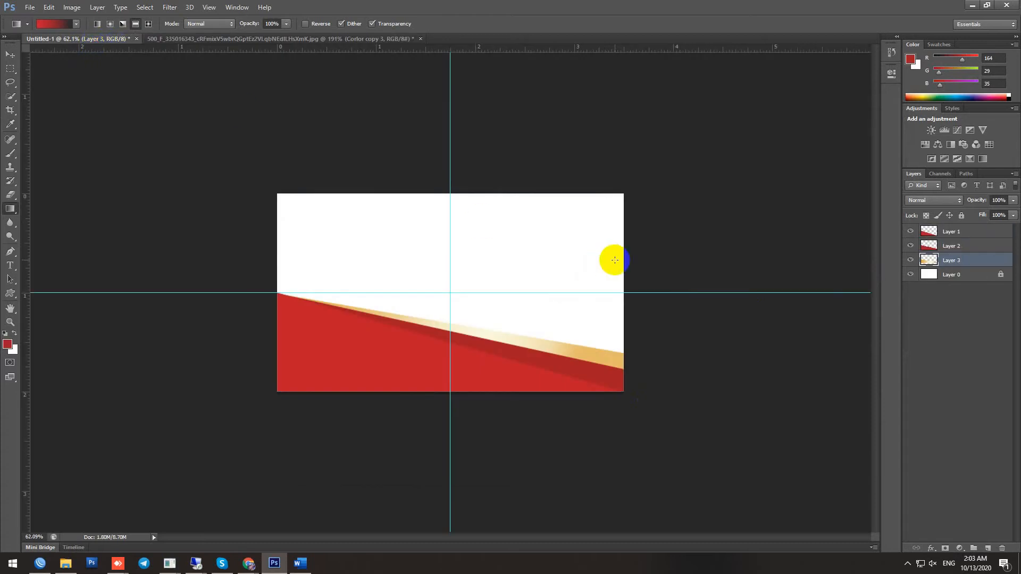
Copy Layer 1 as Layer 4 below Layer 3, raising it and stretching it to about 147% width
{"action": "left_click", "coordinate": [957, 237]}
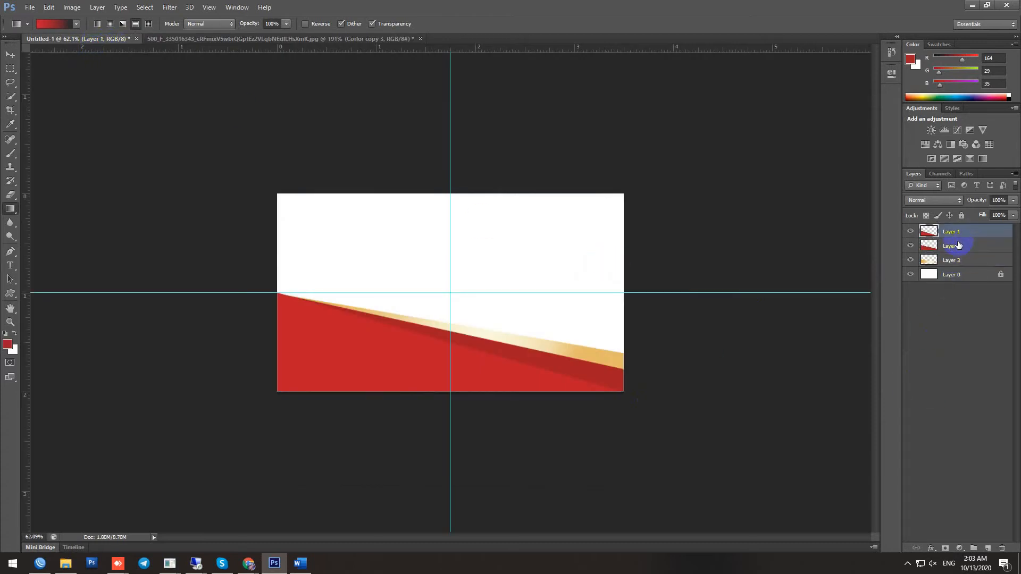
{"action": "key", "text": "ctrl+j"}
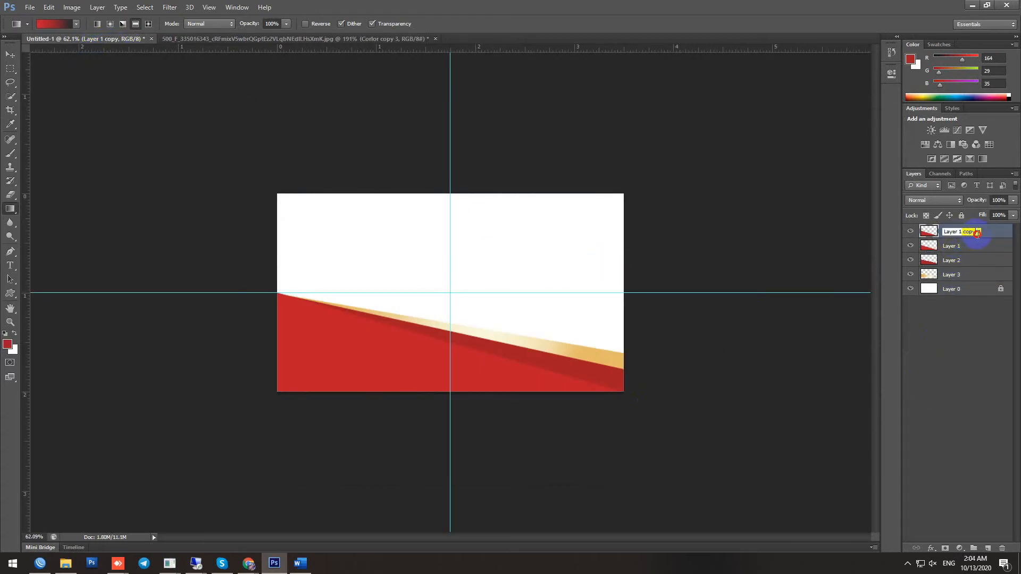
{"action": "left_click_drag", "start_coordinate": [963, 240], "coordinate": [971, 282]}
{"action": "key", "text": "v"}
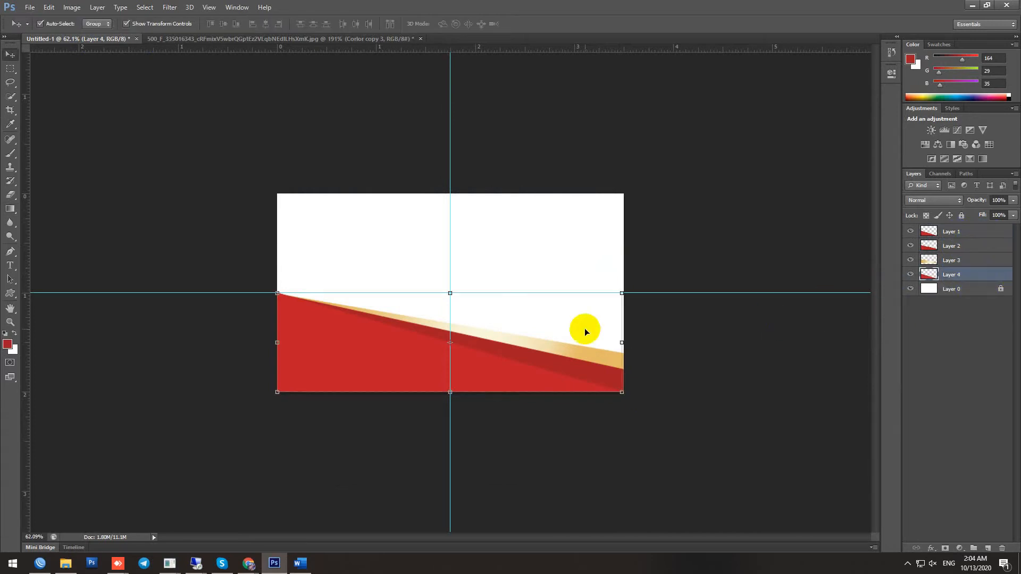
{"action": "left_click_drag", "start_coordinate": [525, 294], "coordinate": [525, 272]}
{"action": "left_click_drag", "start_coordinate": [622, 304], "coordinate": [783, 318]}
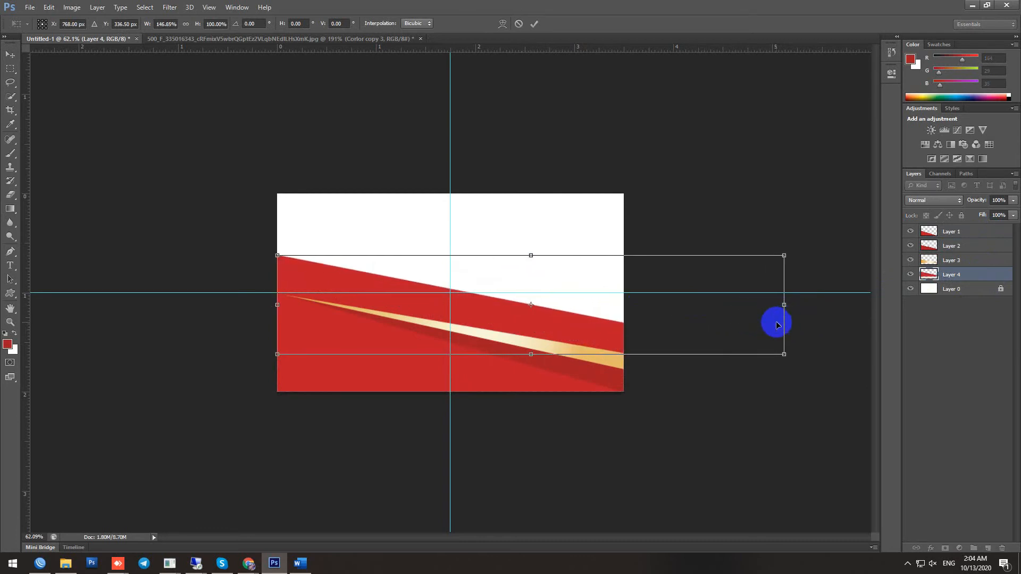
{"action": "key", "text": "Return"}
Fill Layer 4's shape with a red-to-near-black gradient from its left edge
{"action": "left_click", "coordinate": [928, 277], "text": "ctrl"}
{"action": "key", "text": "g"}
{"action": "mouse_move", "coordinate": [272, 268]}
{"action": "left_mouse_down"}
{"action": "mouse_move", "coordinate": [611, 337]}
{"action": "mouse_move", "coordinate": [599, 337]}
{"action": "left_mouse_up"}
{"action": "left_click_drag", "start_coordinate": [274, 267], "coordinate": [611, 358]}
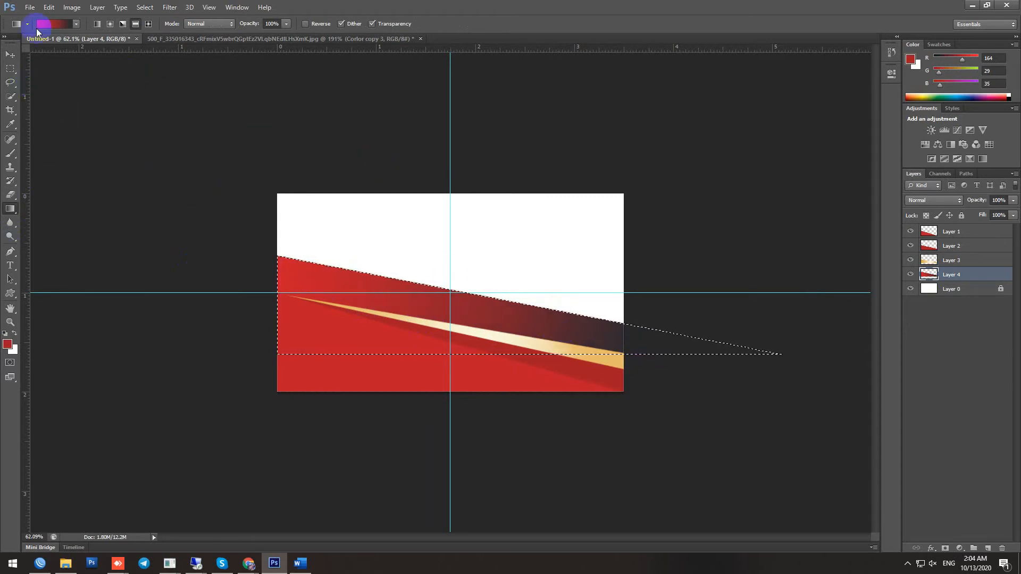
Drop the triangular marching-ants selection with Select > Deselect
{"action": "left_click", "coordinate": [145, 8]}
{"action": "left_click", "coordinate": [176, 75]}
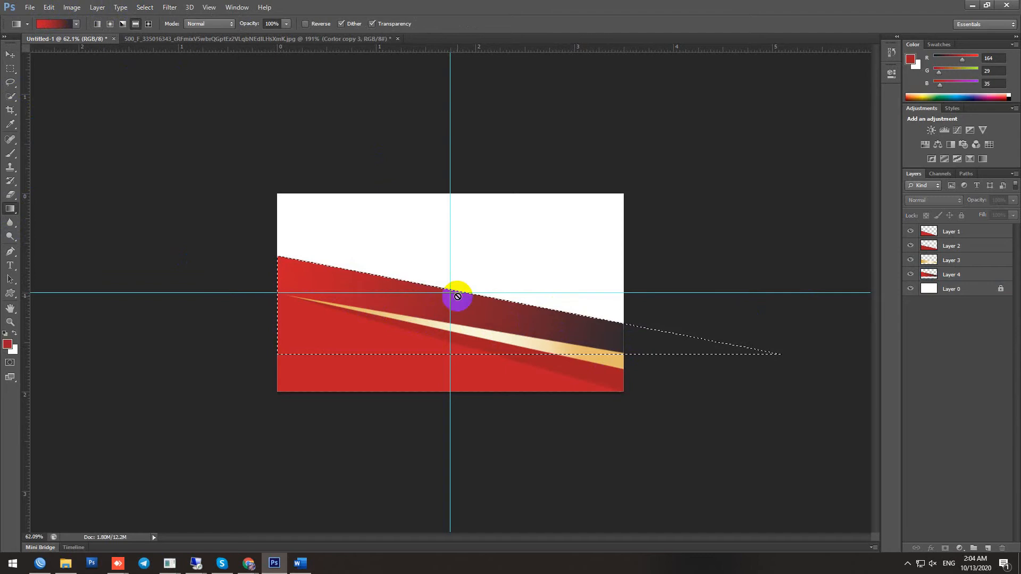
{"action": "left_click", "coordinate": [145, 8]}
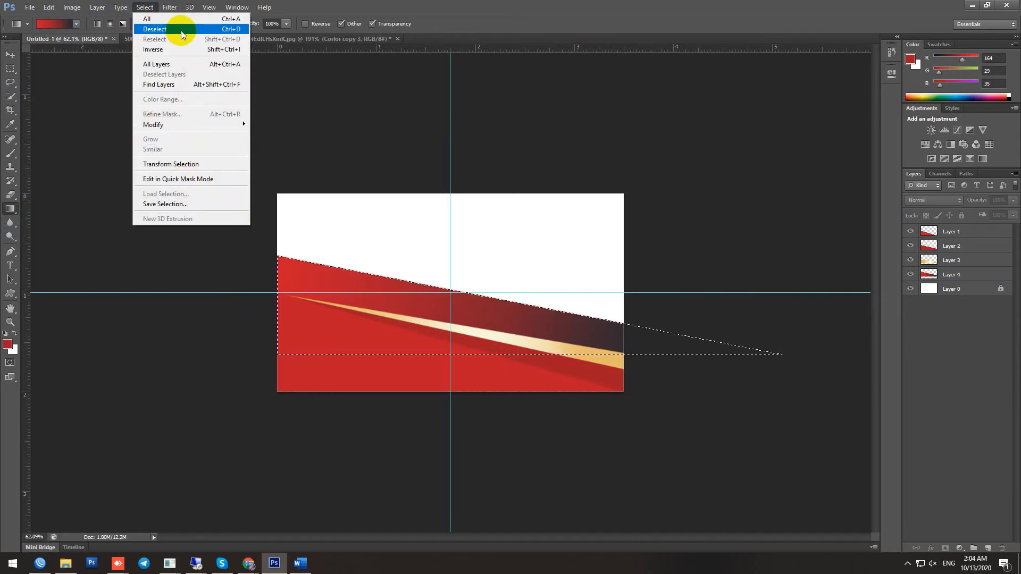
{"action": "left_click", "coordinate": [166, 28]}
Make Layer 4 the active layer and browse the Edit menu
{"action": "left_click", "coordinate": [49, 7]}
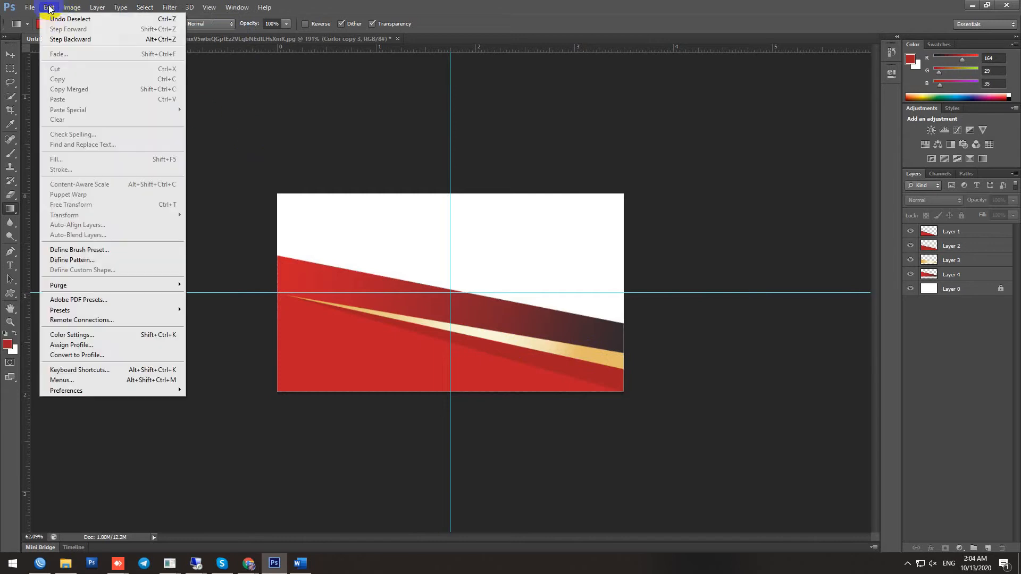
{"action": "mouse_move", "coordinate": [97, 7]}
{"action": "mouse_move", "coordinate": [54, 8]}
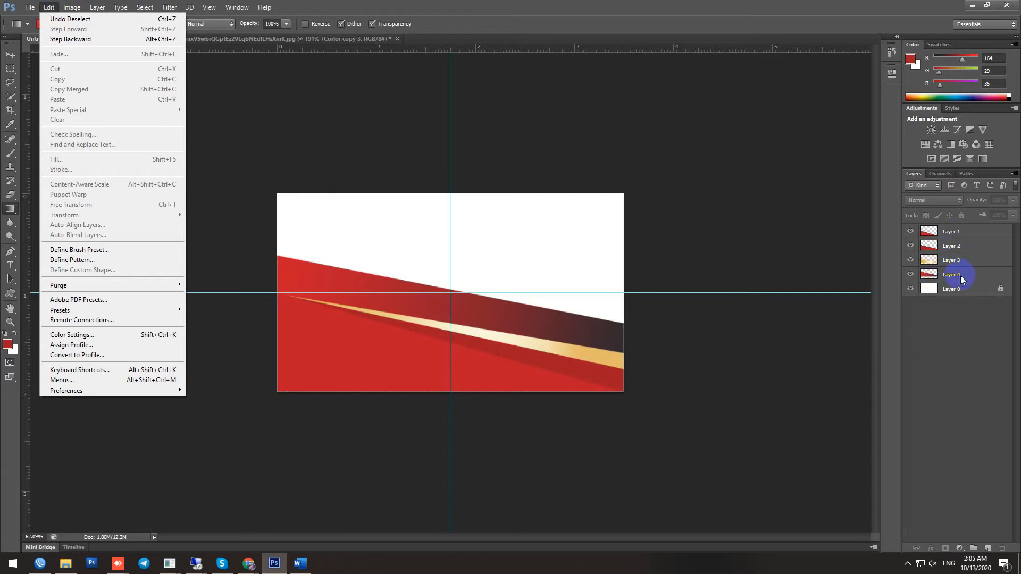
{"action": "left_click", "coordinate": [960, 274]}
{"action": "left_click", "coordinate": [49, 7]}
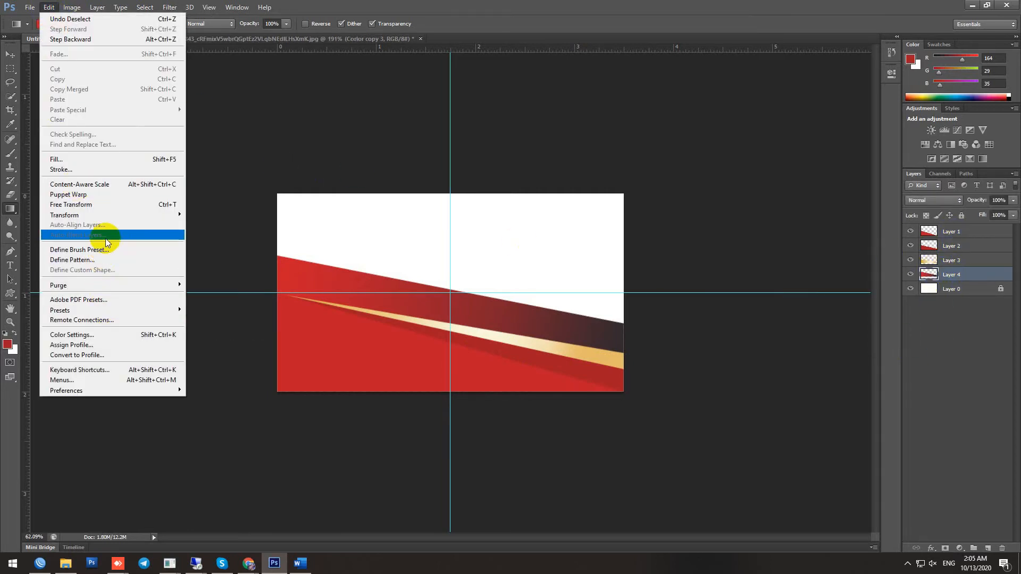
{"action": "mouse_move", "coordinate": [71, 11]}
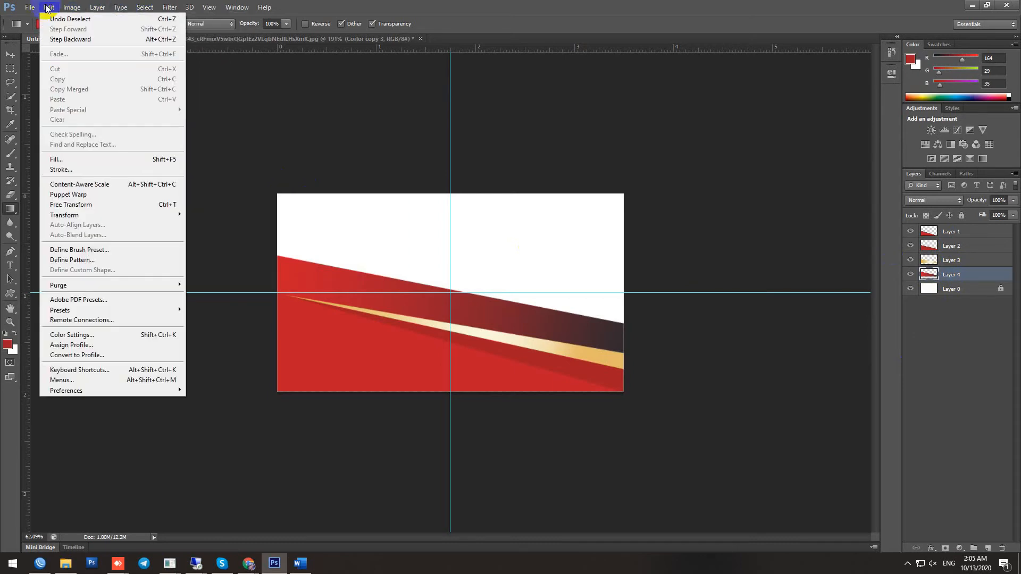
Free-transform Layer 4 so the band's left end drops to the mid-left guide, then select Layer 0
{"action": "left_click", "coordinate": [91, 204]}
{"action": "scroll", "coordinate": [347, 265], "scroll_direction": "up", "scroll_amount": 3}
{"action": "left_click_drag", "start_coordinate": [197, 237], "coordinate": [203, 295]}
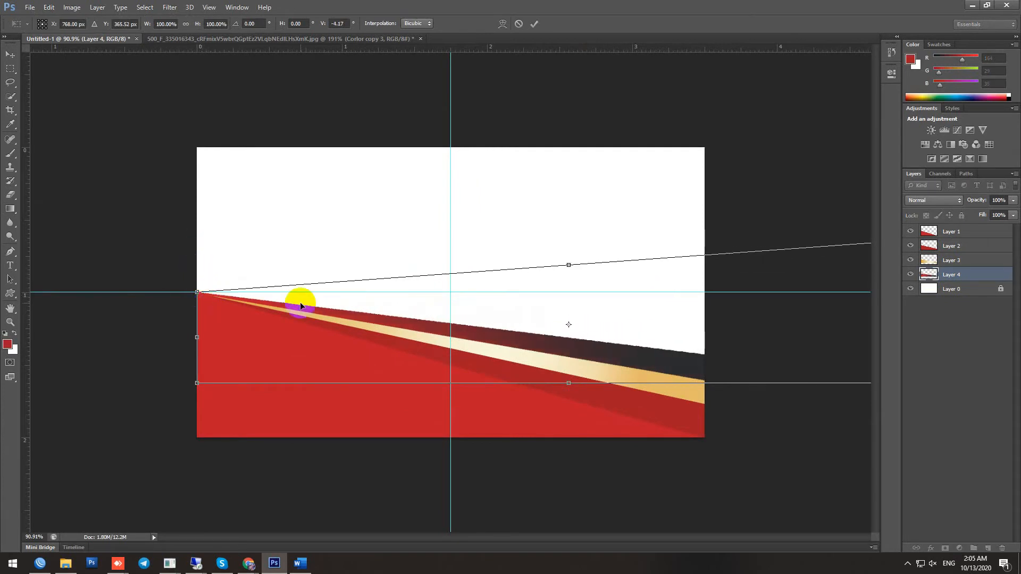
{"action": "double_click", "coordinate": [375, 304]}
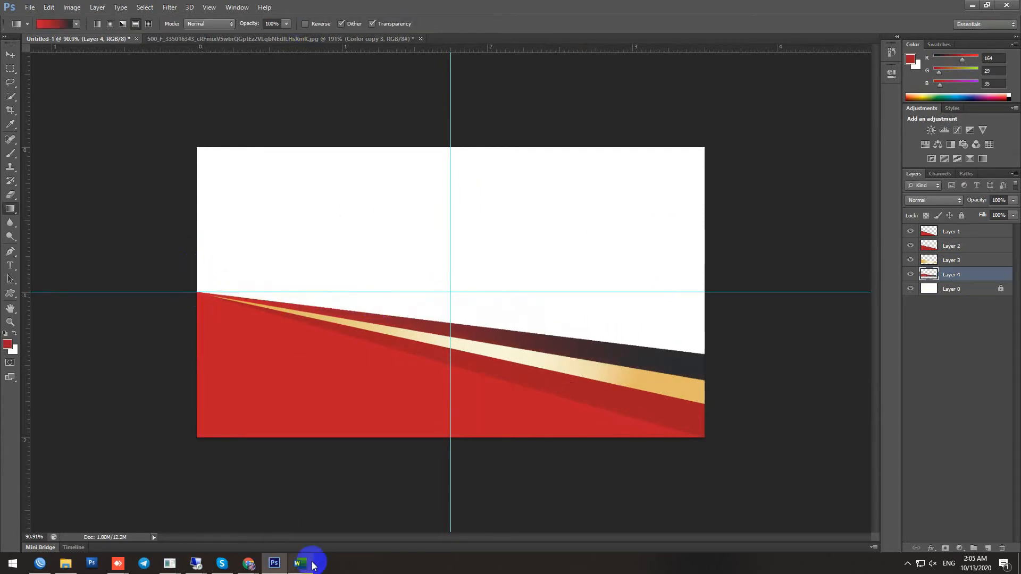
{"action": "left_click", "coordinate": [907, 564]}
{"action": "left_click", "coordinate": [917, 501]}
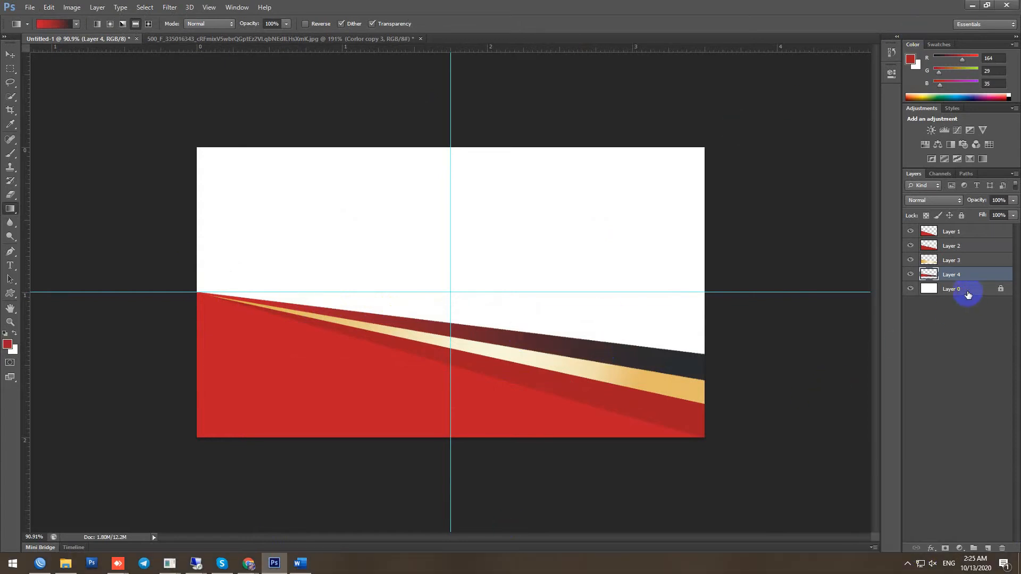
{"action": "left_click", "coordinate": [968, 293]}
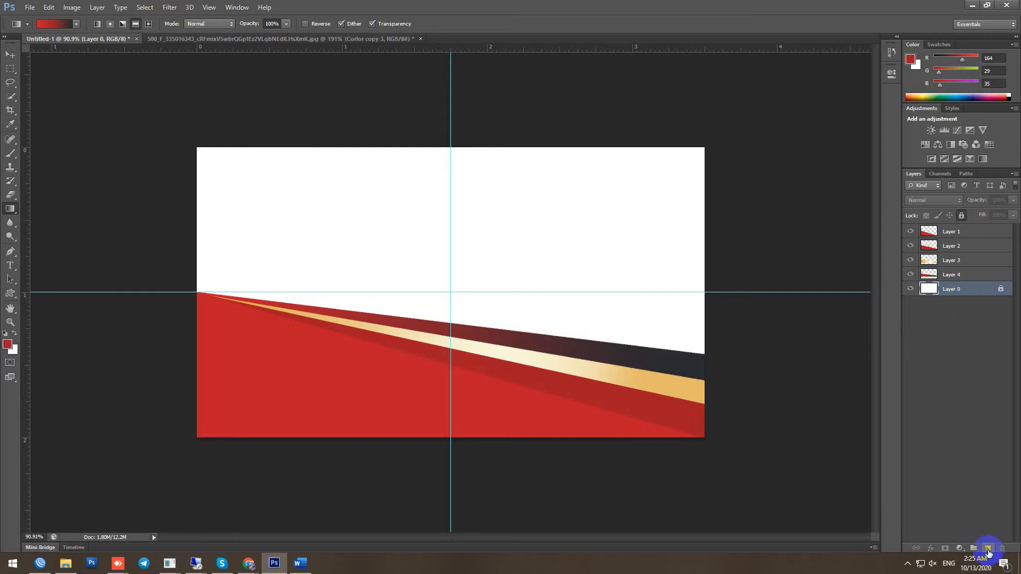
Add a new layer above Layer 0 and paint-bucket the white upper area black
{"action": "left_click", "coordinate": [987, 548]}
{"action": "left_click", "coordinate": [6, 344]}
{"action": "left_click_drag", "start_coordinate": [59, 392], "coordinate": [33, 446]}
{"action": "left_click", "coordinate": [294, 266]}
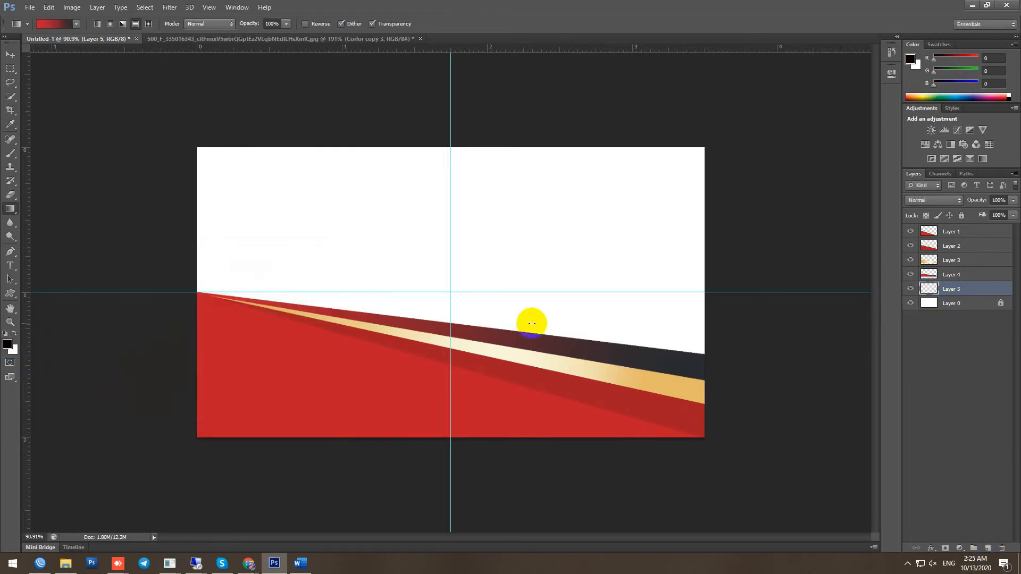
{"action": "left_click", "coordinate": [931, 294], "text": "ctrl"}
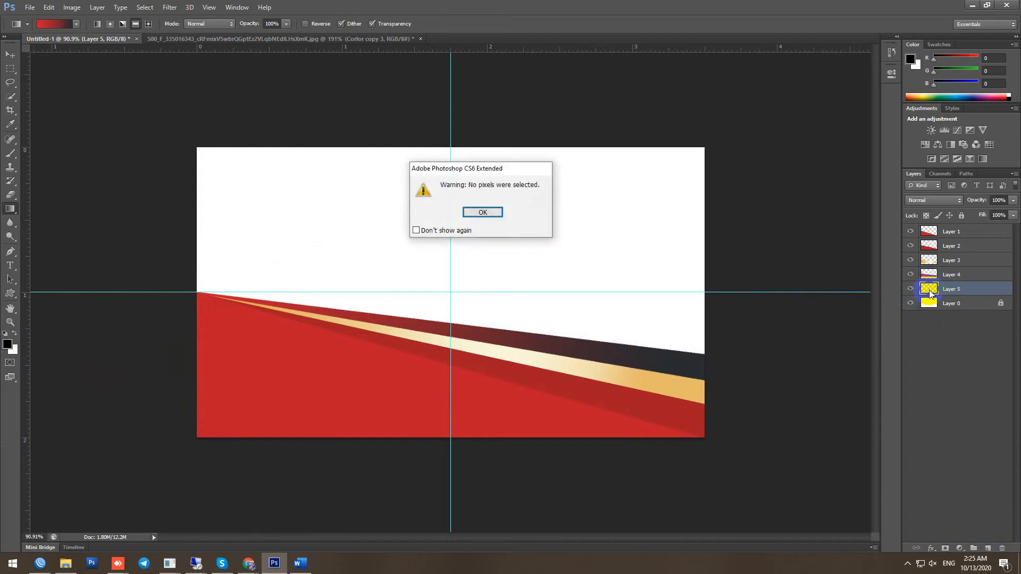
{"action": "left_click", "coordinate": [483, 214]}
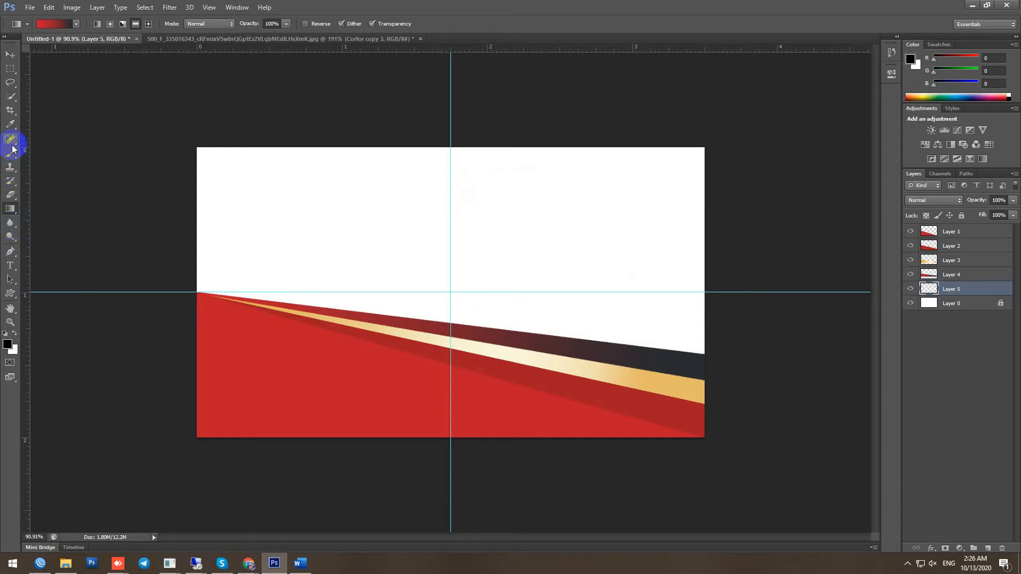
{"action": "left_click", "coordinate": [10, 222]}
{"action": "left_click_drag", "start_coordinate": [9, 236], "coordinate": [39, 254]}
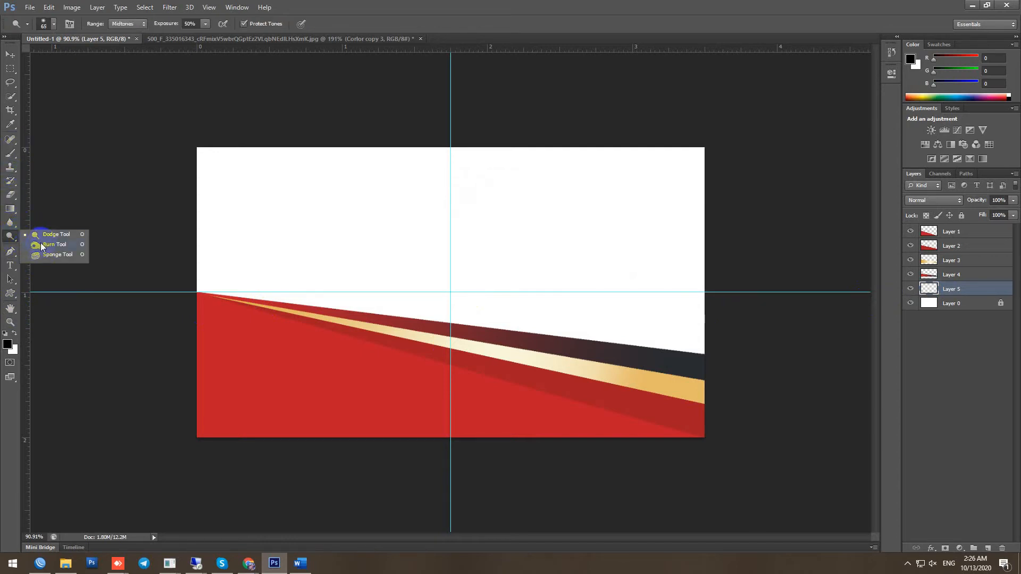
{"action": "right_click", "coordinate": [15, 224]}
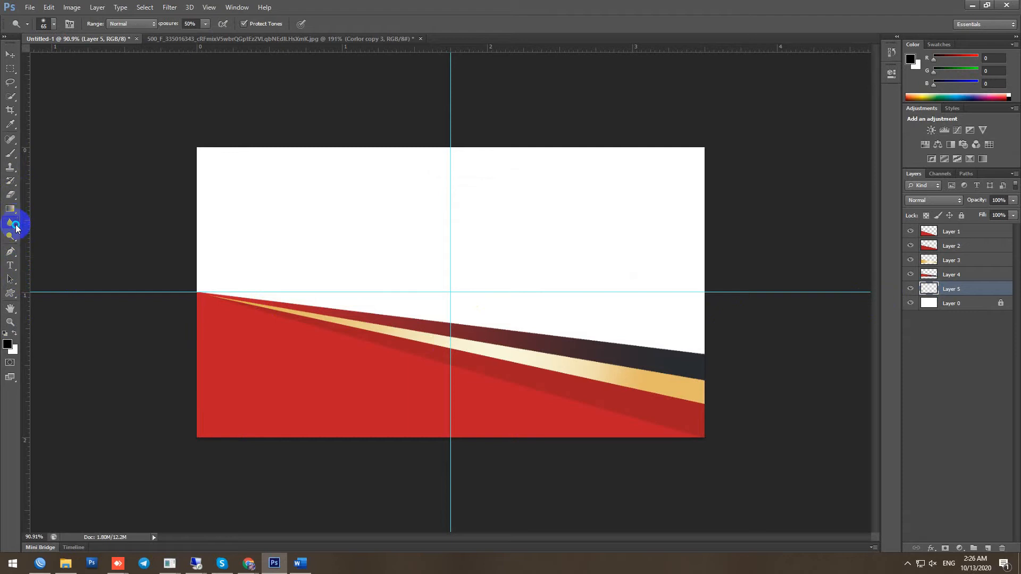
{"action": "right_click", "coordinate": [15, 208]}
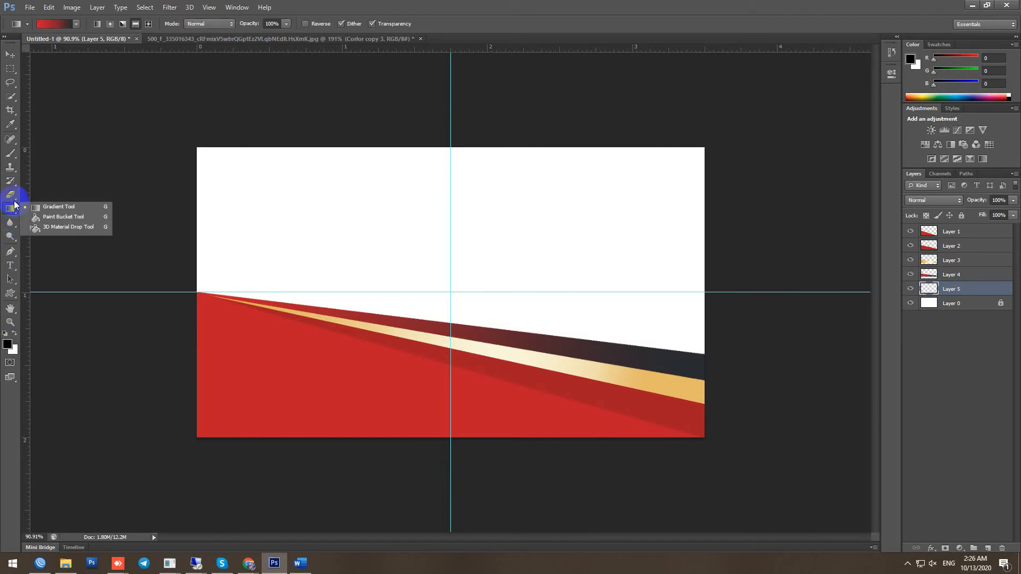
{"action": "left_click", "coordinate": [45, 217]}
{"action": "left_click", "coordinate": [313, 224]}
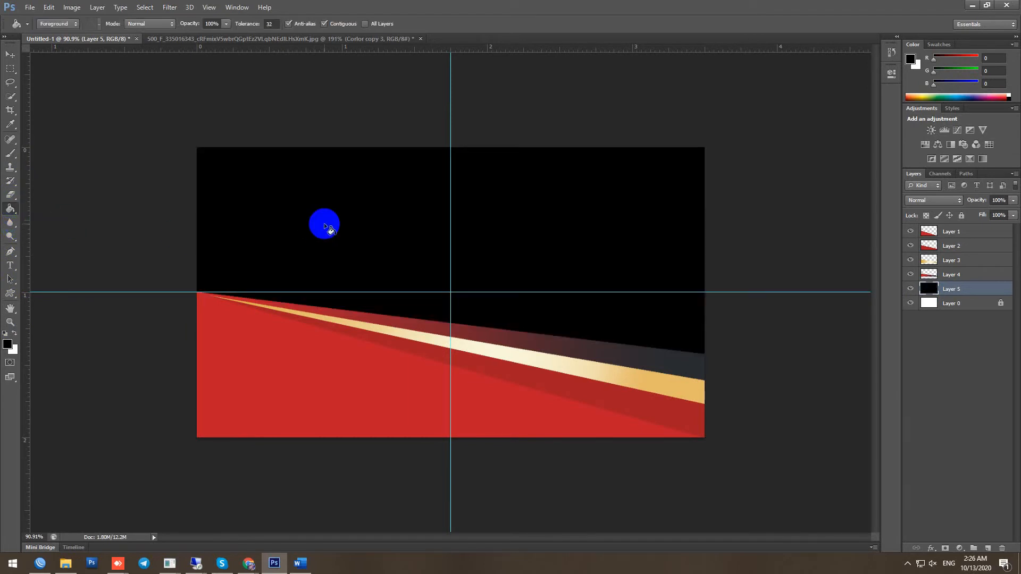
Sample charcoal 282c2f from the reference card and refill the black area with it
{"action": "left_click", "coordinate": [7, 344]}
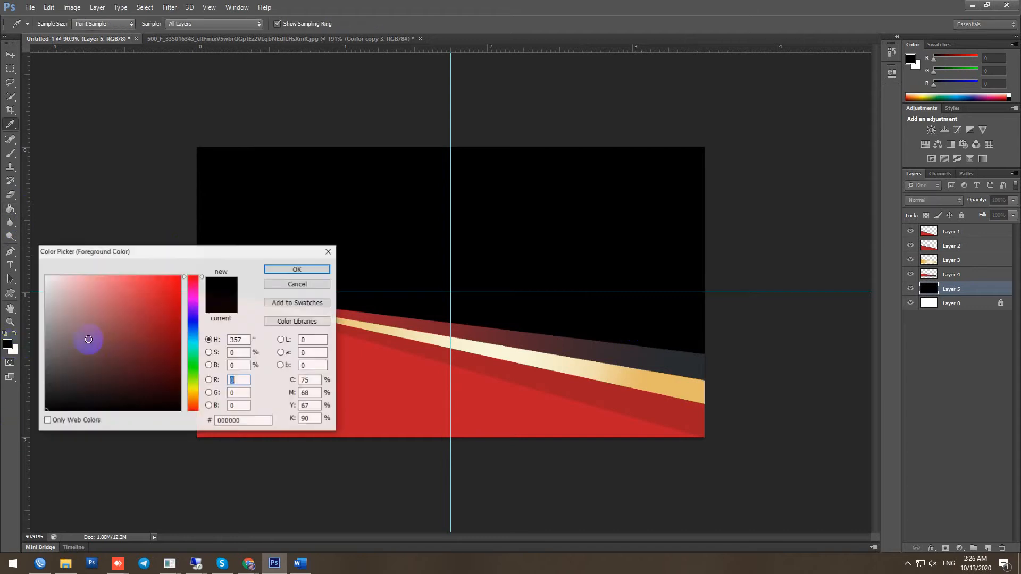
{"action": "left_click", "coordinate": [48, 397]}
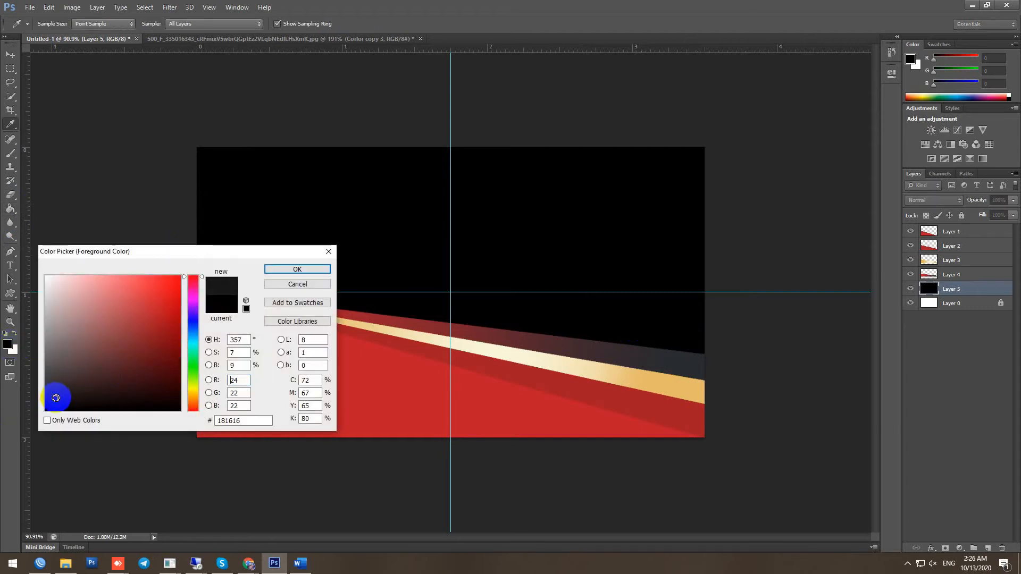
{"action": "left_click", "coordinate": [388, 202]}
{"action": "left_click", "coordinate": [64, 401]}
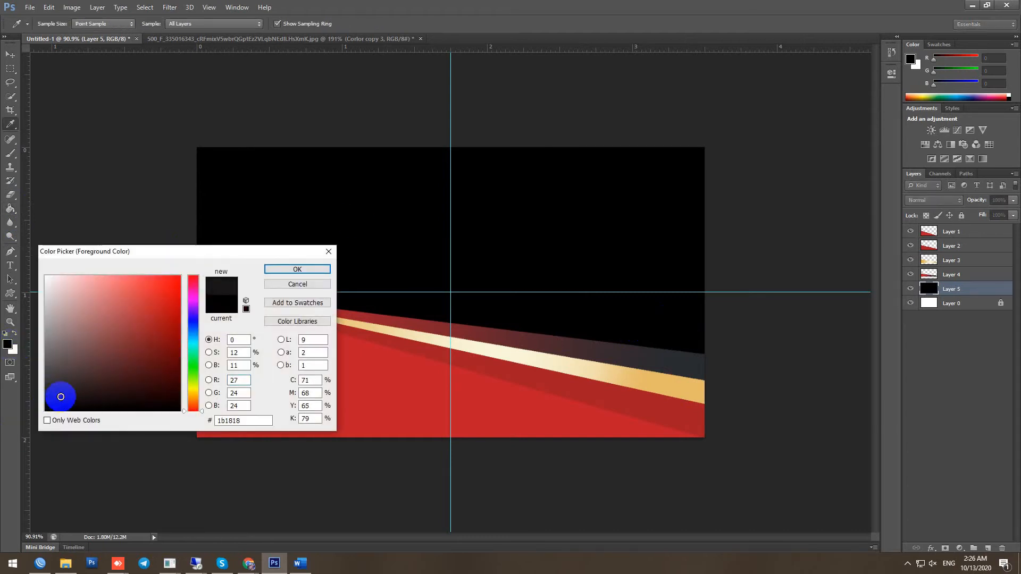
{"action": "left_click", "coordinate": [328, 251]}
{"action": "key", "text": "g"}
{"action": "left_click", "coordinate": [240, 40]}
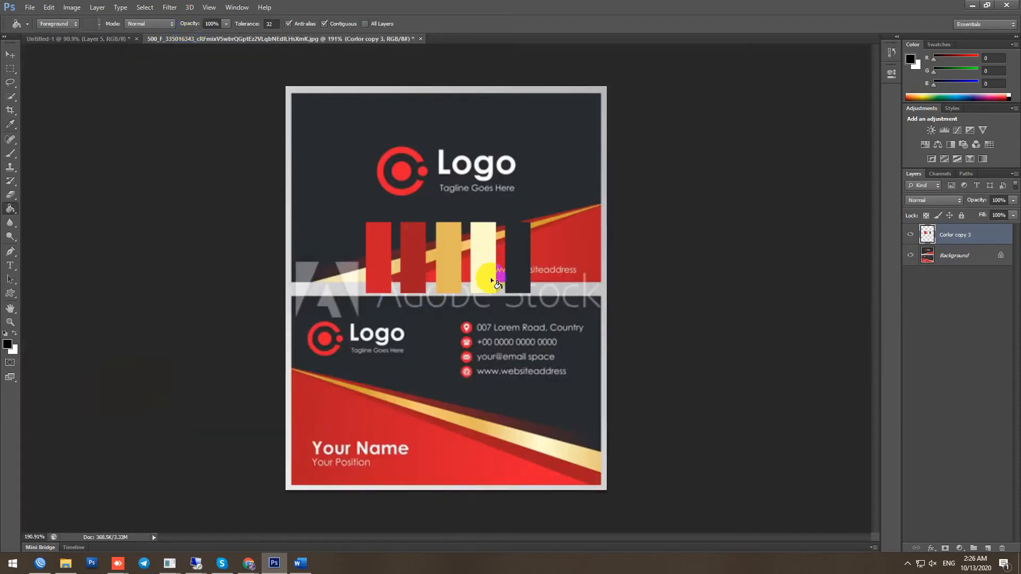
{"action": "left_click", "coordinate": [7, 344]}
{"action": "left_click", "coordinate": [522, 266]}
{"action": "left_click", "coordinate": [296, 270]}
{"action": "left_click", "coordinate": [75, 39]}
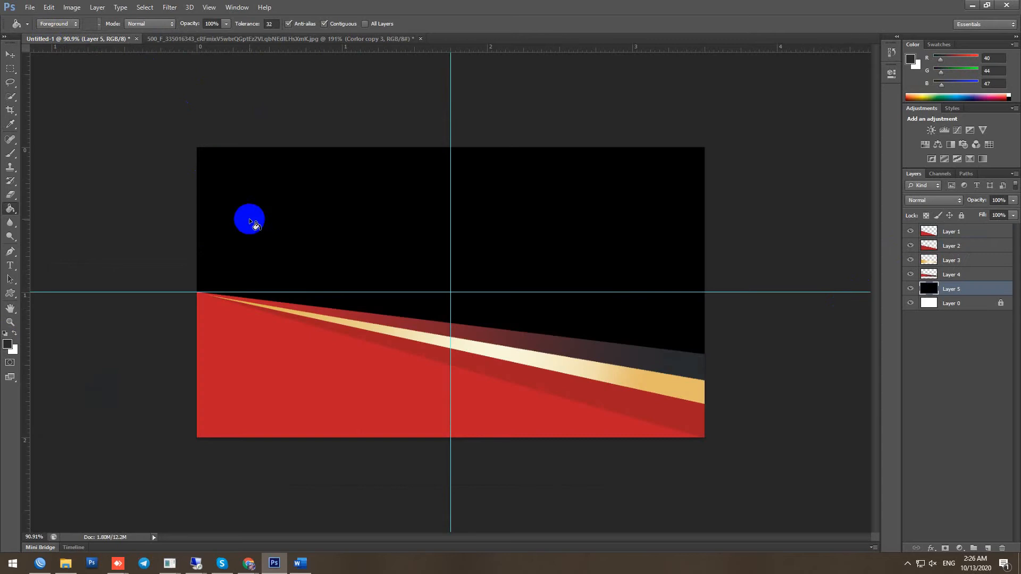
{"action": "left_click", "coordinate": [288, 228]}
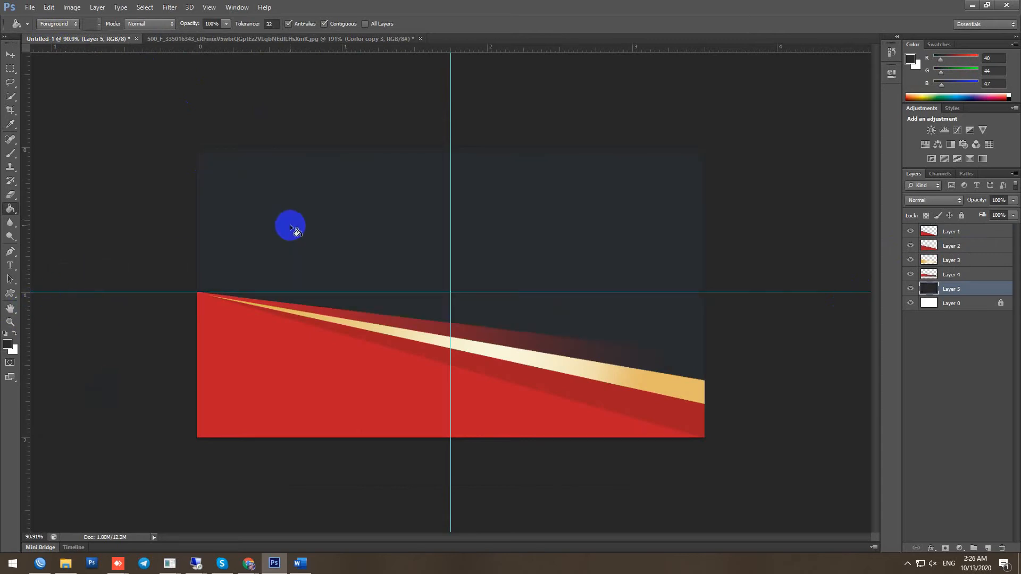
{"action": "left_click", "coordinate": [8, 344]}
Set the foreground to 222527 and select Layer 2 on the canvas
{"action": "left_click", "coordinate": [61, 390]}
{"action": "left_click", "coordinate": [313, 270]}
{"action": "left_click", "coordinate": [10, 54]}
{"action": "left_click", "coordinate": [655, 417]}
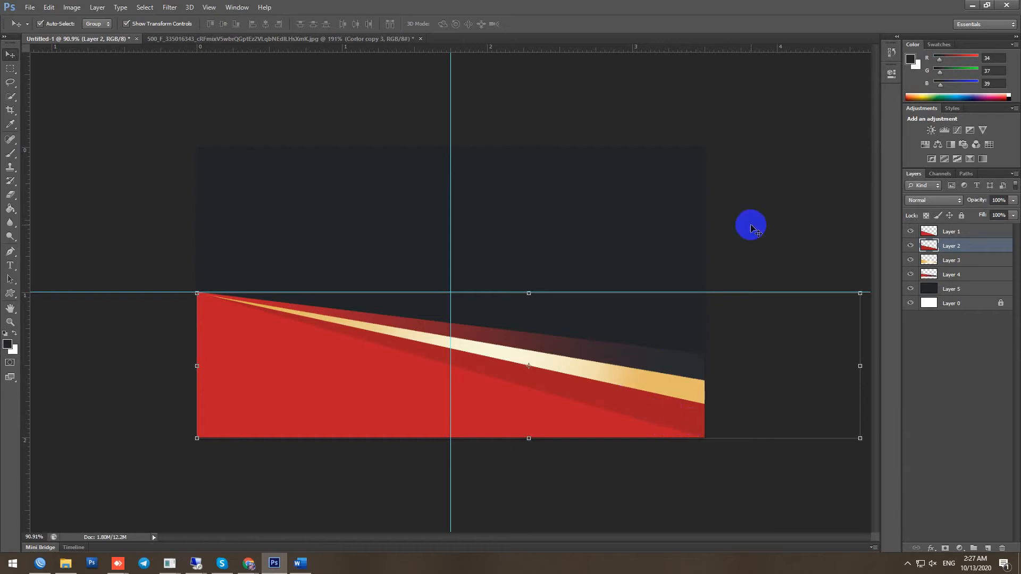
{"action": "left_click", "coordinate": [751, 223]}
{"action": "scroll", "coordinate": [432, 382], "scroll_direction": "up", "scroll_amount": 2}
{"action": "scroll", "coordinate": [558, 266], "scroll_direction": "down", "scroll_amount": 2}
{"action": "scroll", "coordinate": [558, 266], "scroll_direction": "up", "scroll_amount": 2}
{"action": "scroll", "coordinate": [559, 267], "scroll_direction": "down", "scroll_amount": 3}
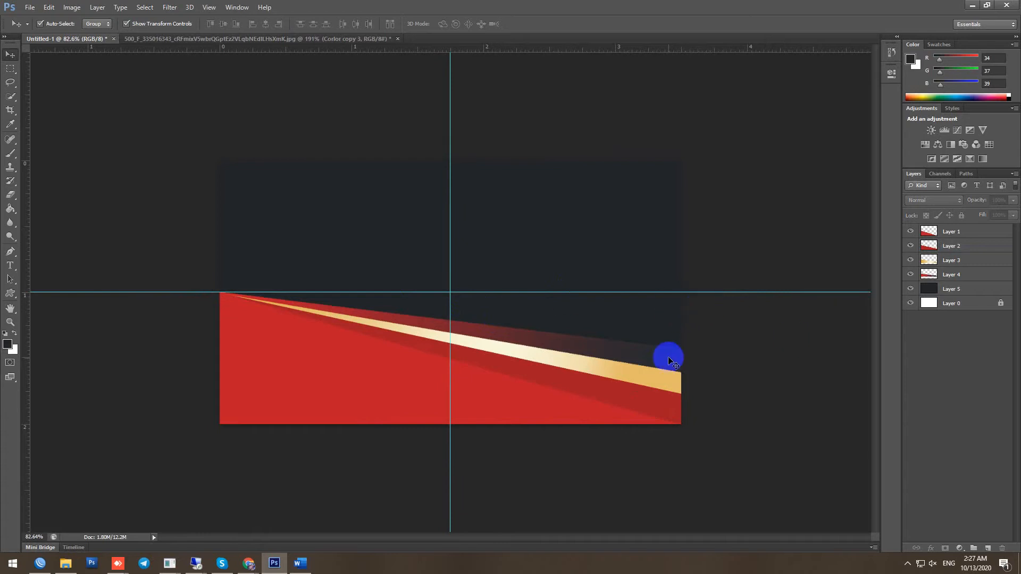
{"action": "scroll", "coordinate": [668, 356], "scroll_direction": "up", "scroll_amount": 2}
{"action": "left_click", "coordinate": [487, 438]}
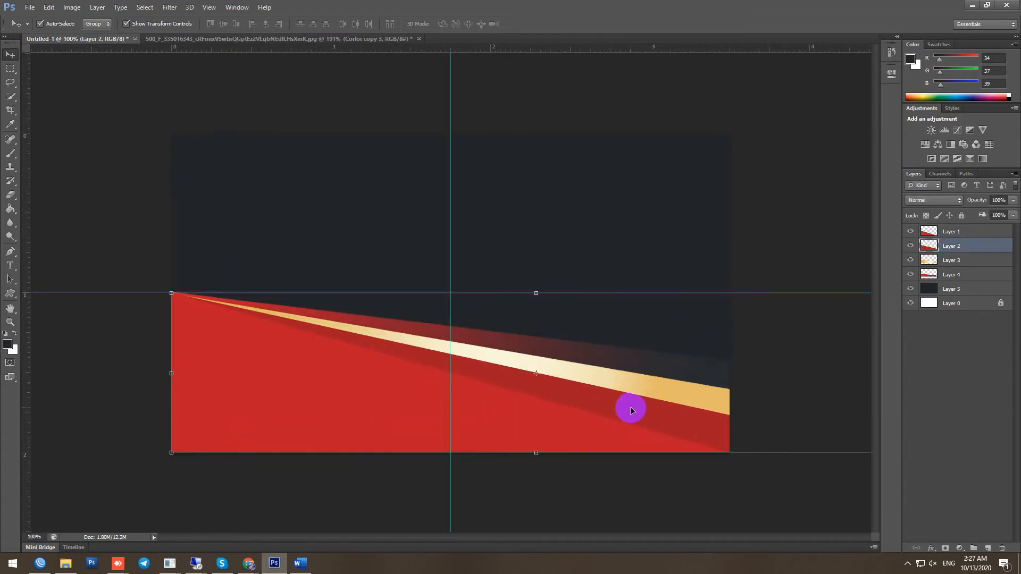
{"action": "scroll", "coordinate": [133, 274], "scroll_direction": "down", "scroll_amount": 2}
Crop the canvas to the card edges, deleting the shapes' overhang past the right edge
{"action": "key", "text": "c"}
{"action": "scroll", "coordinate": [280, 312], "scroll_direction": "down", "scroll_amount": 2}
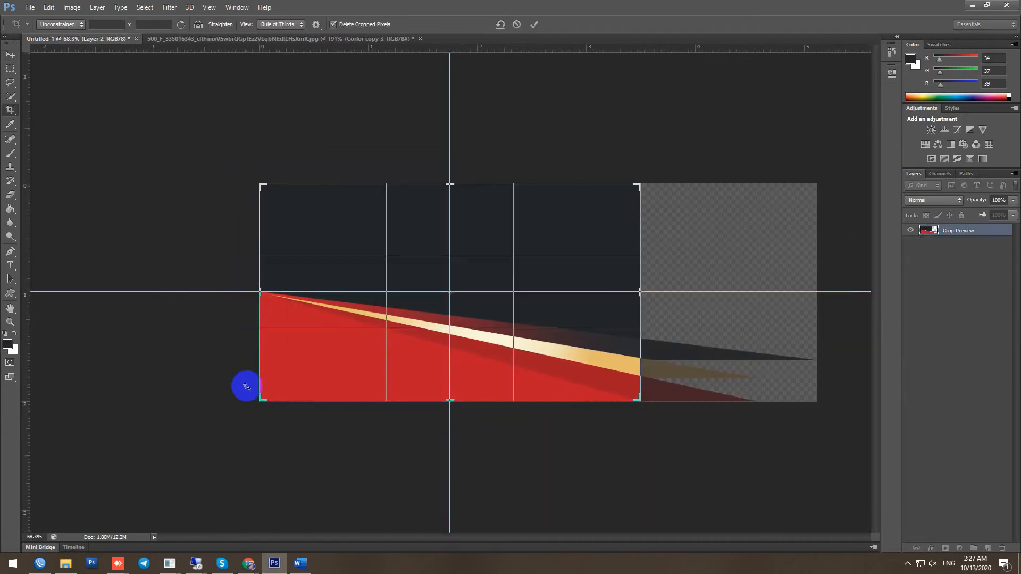
{"action": "left_click", "coordinate": [296, 178]}
{"action": "left_click", "coordinate": [515, 24]}
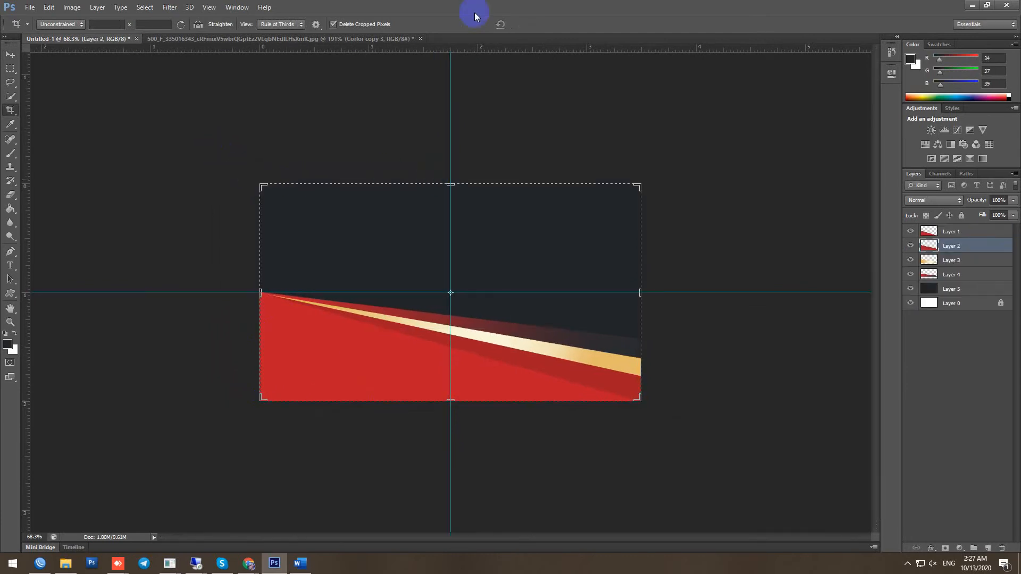
{"action": "left_click", "coordinate": [11, 56]}
{"action": "scroll", "coordinate": [567, 379], "scroll_direction": "up", "scroll_amount": 3}
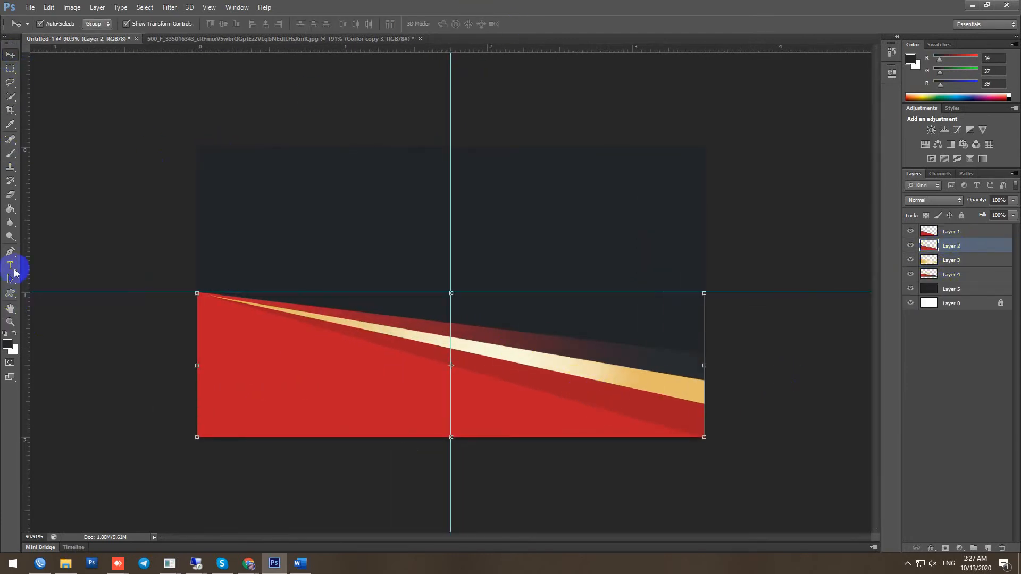
{"action": "left_click", "coordinate": [11, 240]}
Burn the red lower area and the gold band's edges on Layers 2, 3 and 4, zooming in to 110%
{"action": "mouse_move", "coordinate": [599, 429]}
{"action": "left_mouse_down"}
{"action": "mouse_move", "coordinate": [691, 433]}
{"action": "mouse_move", "coordinate": [401, 360]}
{"action": "mouse_move", "coordinate": [273, 365]}
{"action": "left_mouse_up"}
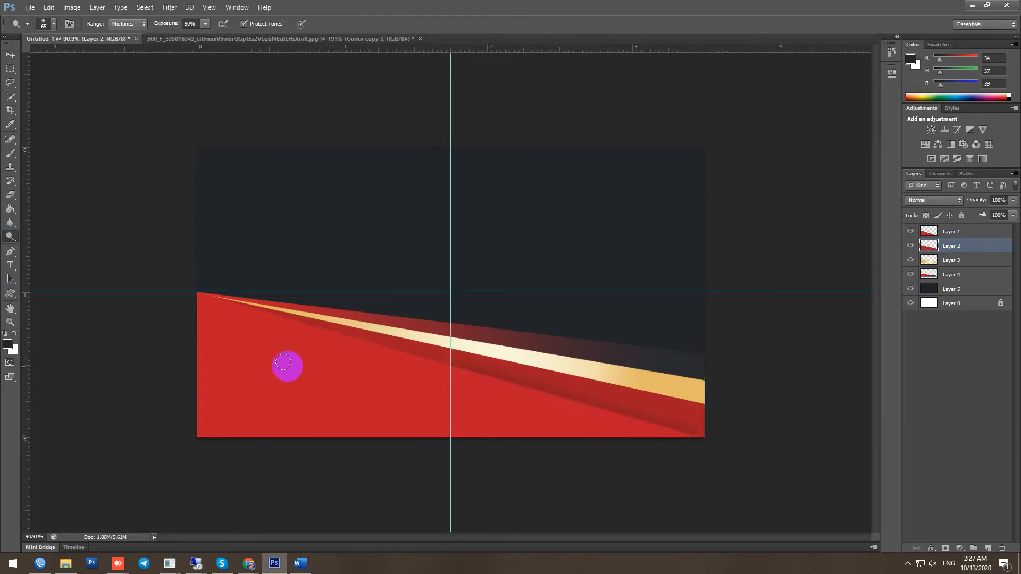
{"action": "left_click", "coordinate": [943, 262]}
{"action": "mouse_move", "coordinate": [675, 398]}
{"action": "left_mouse_down"}
{"action": "mouse_move", "coordinate": [601, 390]}
{"action": "mouse_move", "coordinate": [698, 404]}
{"action": "mouse_move", "coordinate": [319, 327]}
{"action": "mouse_move", "coordinate": [689, 398]}
{"action": "left_mouse_up"}
{"action": "left_click", "coordinate": [951, 247]}
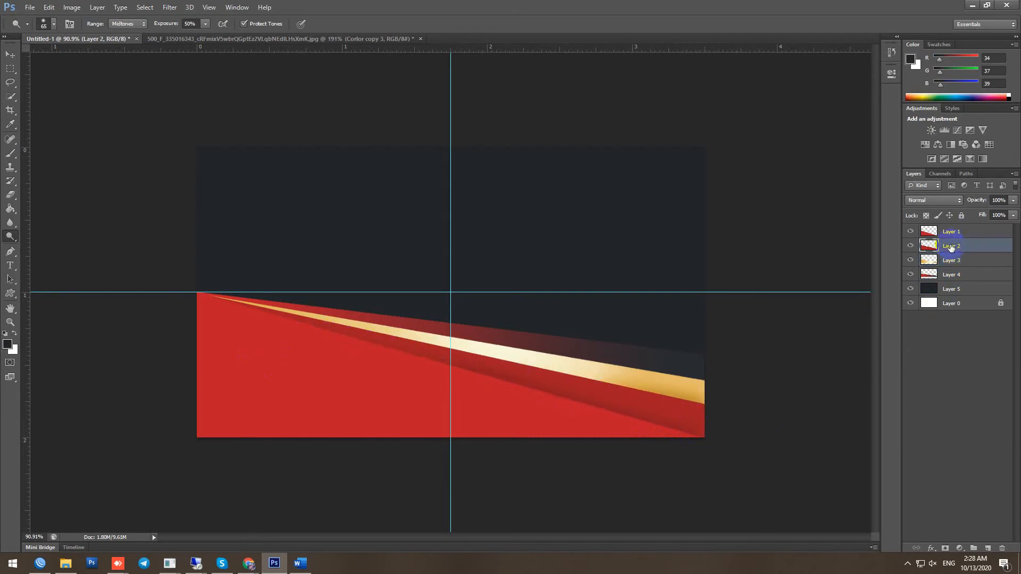
{"action": "left_click", "coordinate": [974, 274]}
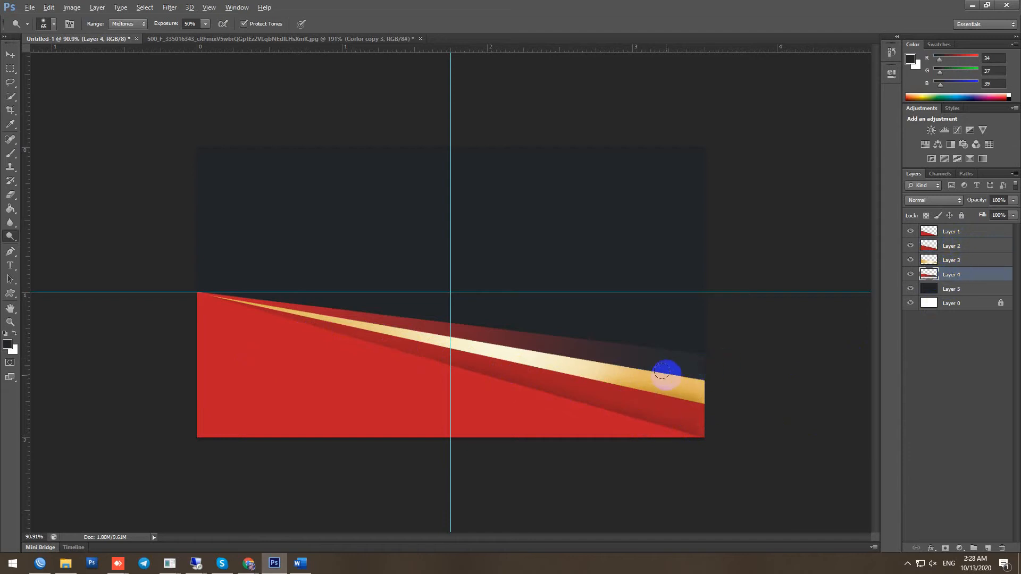
{"action": "left_click_drag", "start_coordinate": [493, 345], "coordinate": [292, 318]}
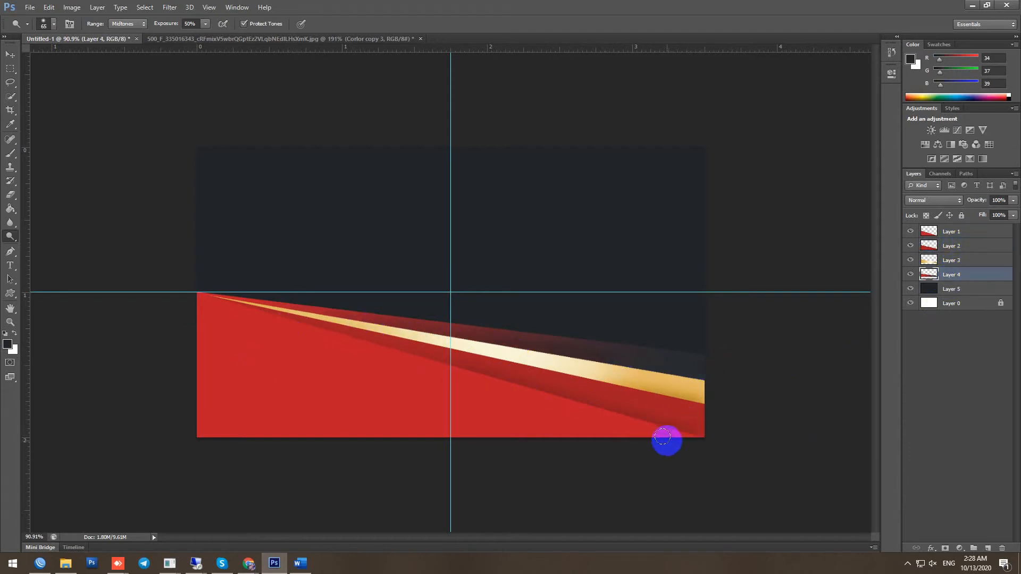
{"action": "left_click", "coordinate": [951, 231]}
{"action": "left_click", "coordinate": [952, 246]}
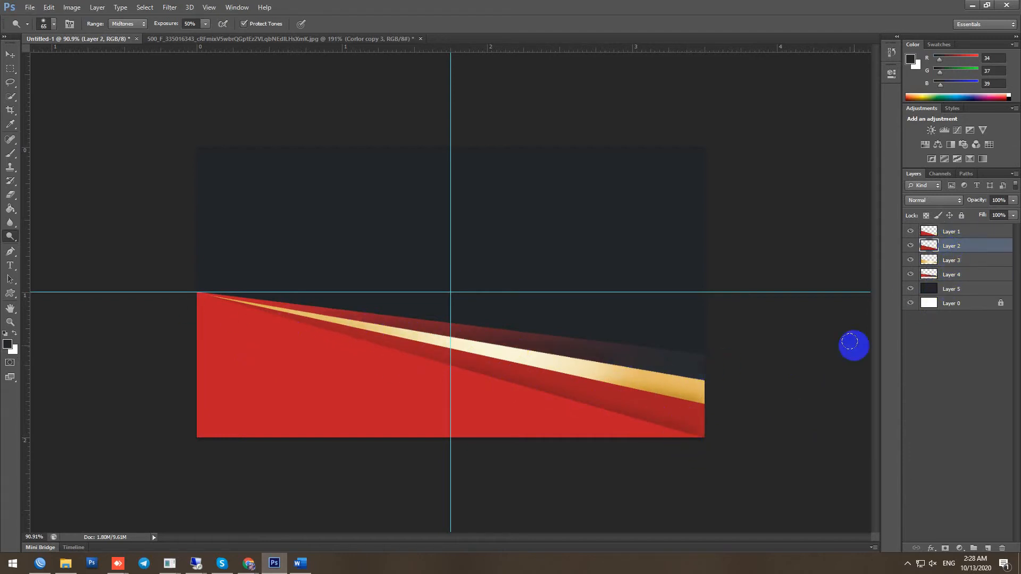
{"action": "key", "text": "alt+bracketleft"}
{"action": "key", "text": "alt+bracketleft"}
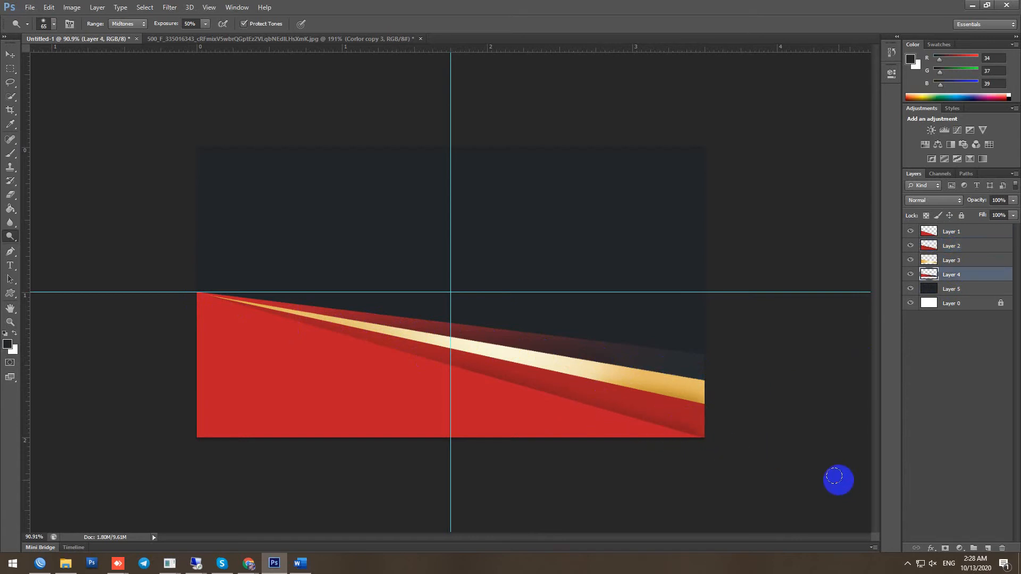
{"action": "scroll", "coordinate": [713, 423], "scroll_direction": "up", "scroll_amount": 2}
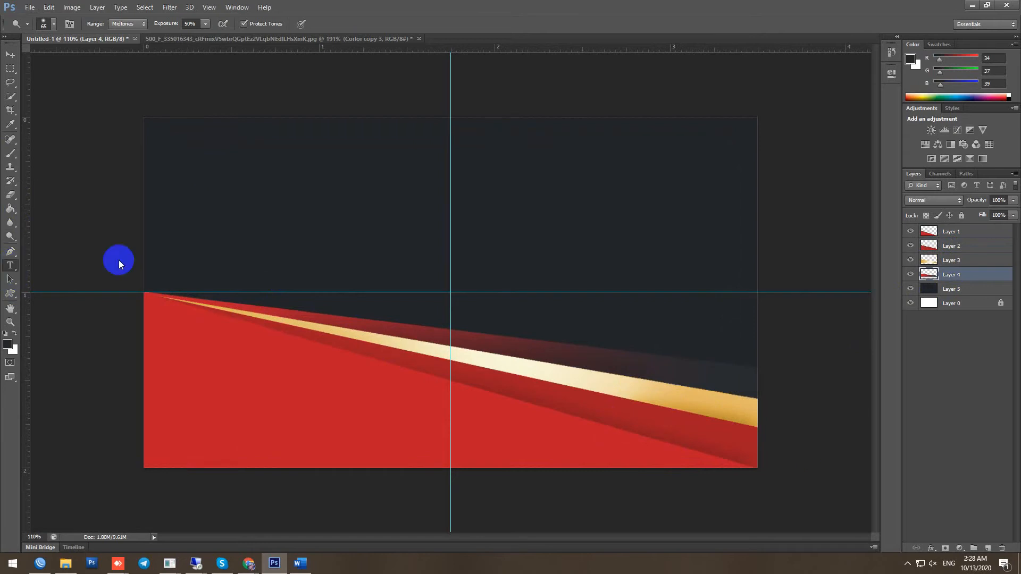
Add 'SD' text at the card's upper left in white Cooper Black
{"action": "left_click", "coordinate": [193, 171]}
{"action": "type", "text": "AD"}
{"action": "left_click_drag", "start_coordinate": [235, 162], "coordinate": [163, 160]}
{"action": "left_click", "coordinate": [336, 25]}
{"action": "left_click", "coordinate": [47, 277]}
{"action": "left_click", "coordinate": [288, 267]}
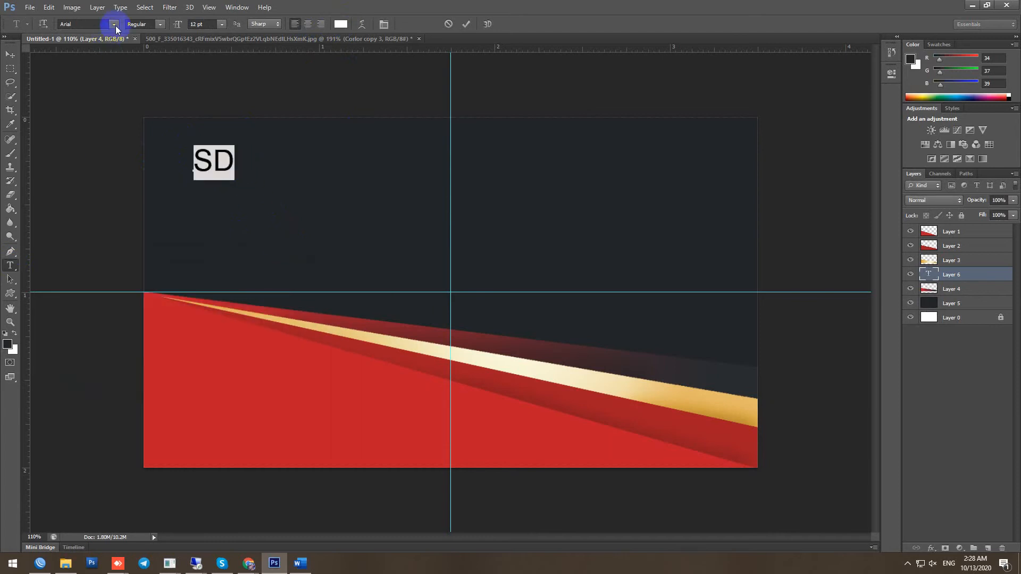
{"action": "left_click", "coordinate": [114, 25]}
{"action": "scroll", "coordinate": [195, 298], "scroll_direction": "down", "scroll_amount": 4}
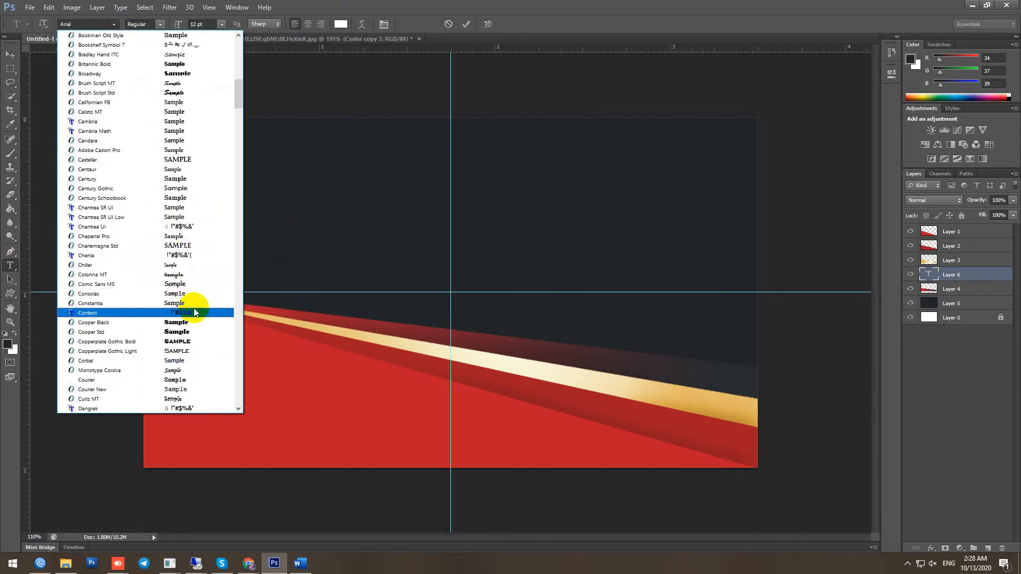
{"action": "left_click", "coordinate": [195, 322]}
{"action": "left_click", "coordinate": [465, 24]}
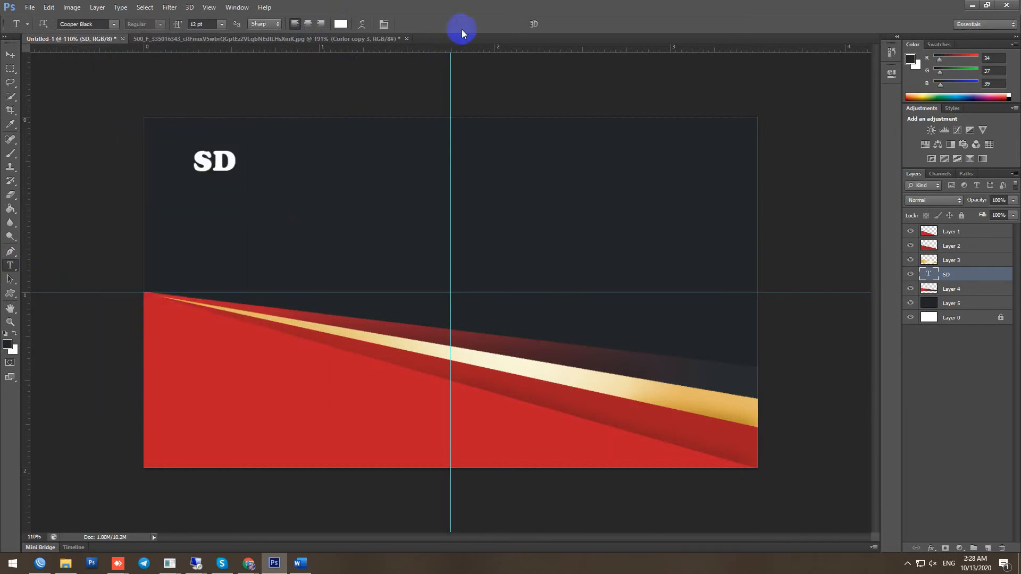
Move the SD layer to the top of the stack and add a new empty layer above it
{"action": "left_click_drag", "start_coordinate": [952, 274], "coordinate": [952, 229]}
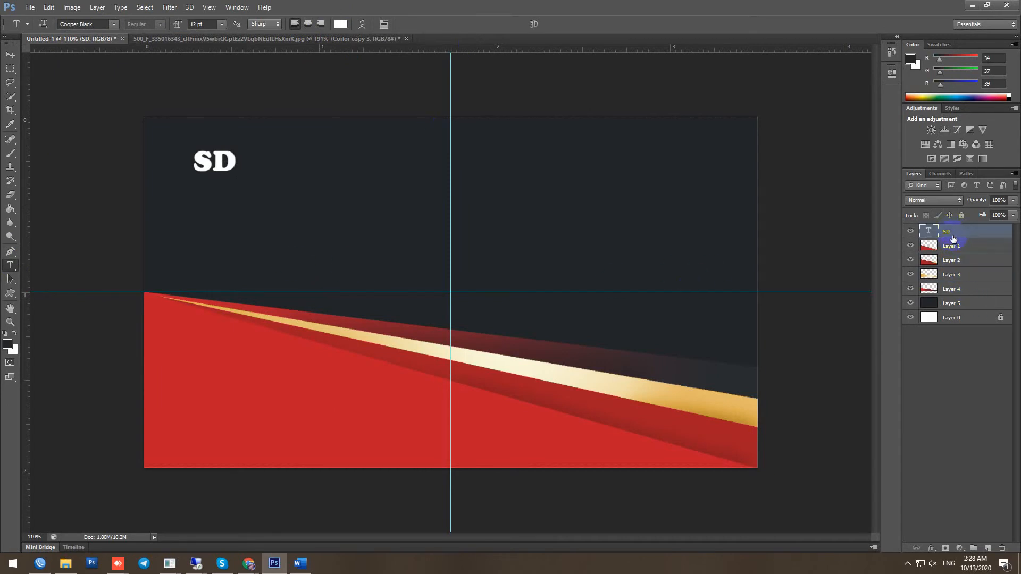
{"action": "left_click", "coordinate": [987, 548]}
{"action": "left_click", "coordinate": [11, 292]}
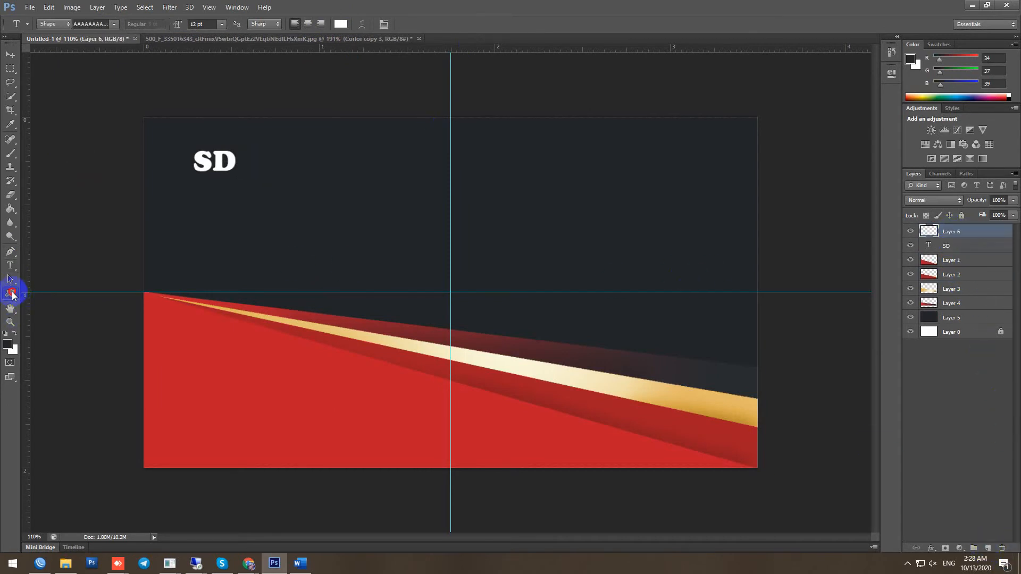
Draw a thin ring custom shape around the SD text
{"action": "left_click", "coordinate": [410, 24]}
{"action": "left_click", "coordinate": [411, 193]}
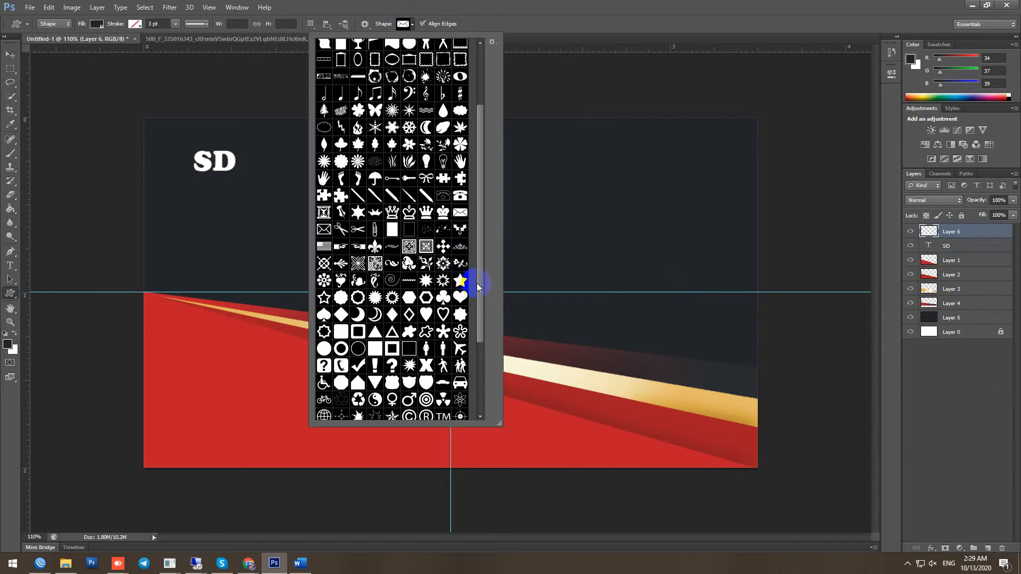
{"action": "left_click_drag", "start_coordinate": [479, 286], "coordinate": [480, 298]}
{"action": "left_click", "coordinate": [358, 331]}
{"action": "left_click", "coordinate": [644, 9]}
{"action": "mouse_move", "coordinate": [186, 133]}
{"action": "left_mouse_down"}
{"action": "mouse_move", "coordinate": [257, 196]}
{"action": "mouse_move", "coordinate": [242, 196]}
{"action": "mouse_move", "coordinate": [243, 187]}
{"action": "mouse_move", "coordinate": [263, 188]}
{"action": "left_mouse_up"}
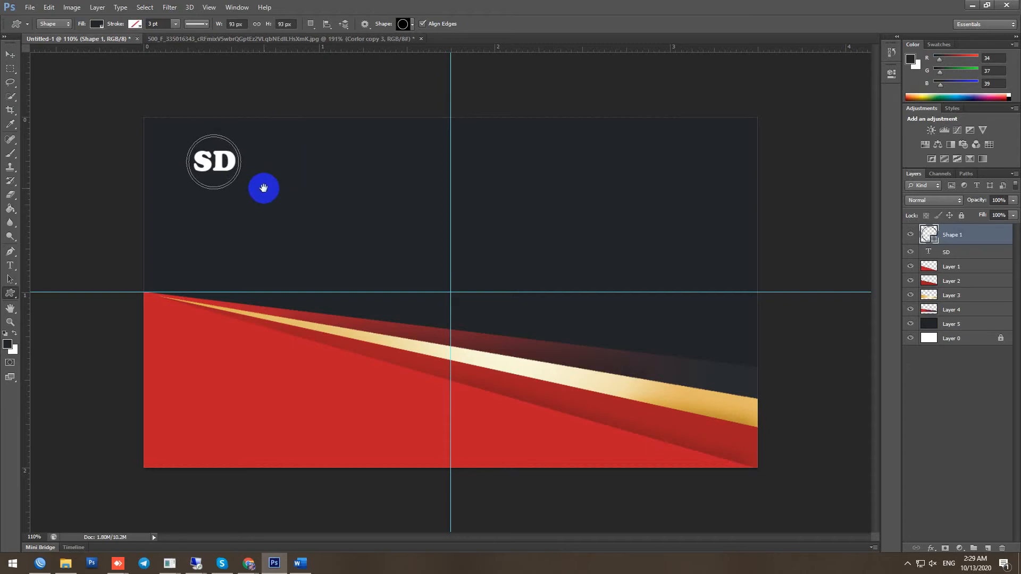
Make the circle's outline white and rasterize the Shape 1 layer
{"action": "left_click", "coordinate": [134, 24]}
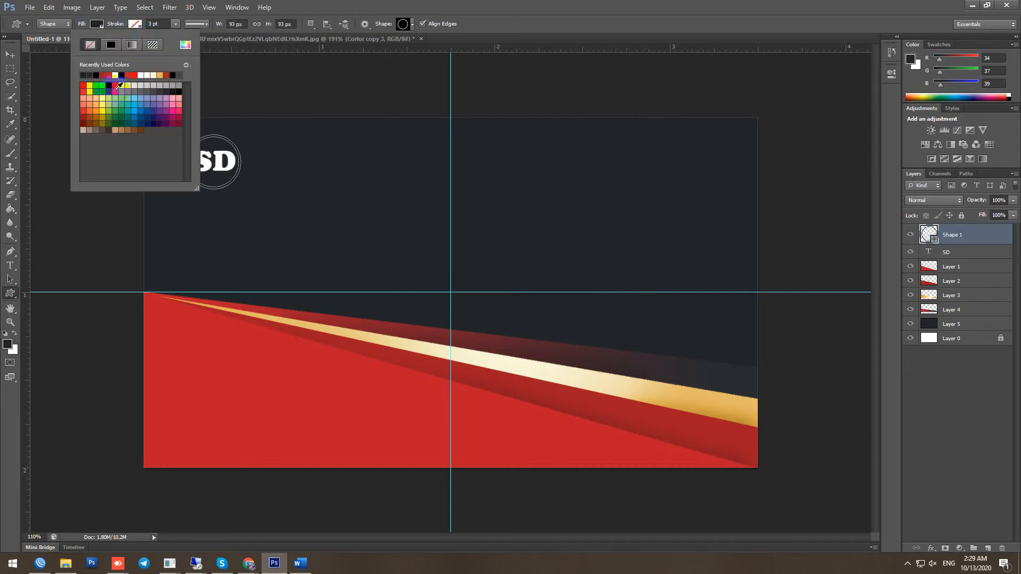
{"action": "left_click", "coordinate": [141, 75]}
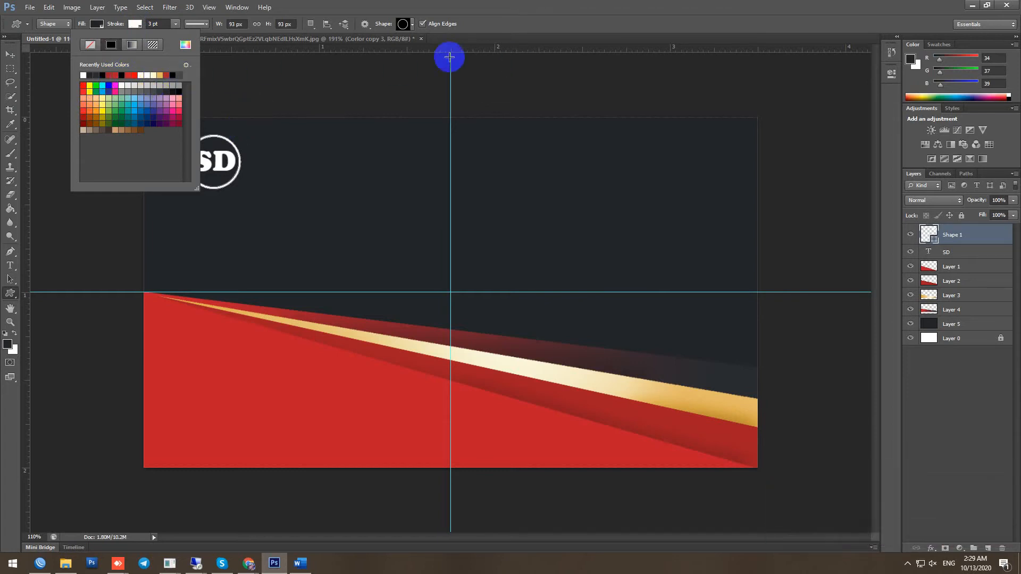
{"action": "right_click", "coordinate": [974, 237]}
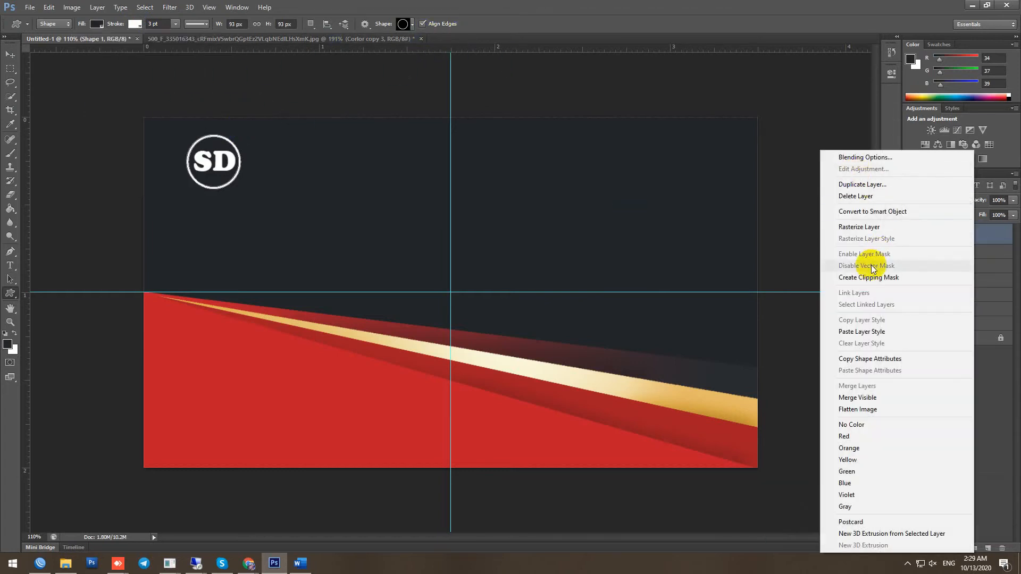
{"action": "left_click", "coordinate": [874, 227]}
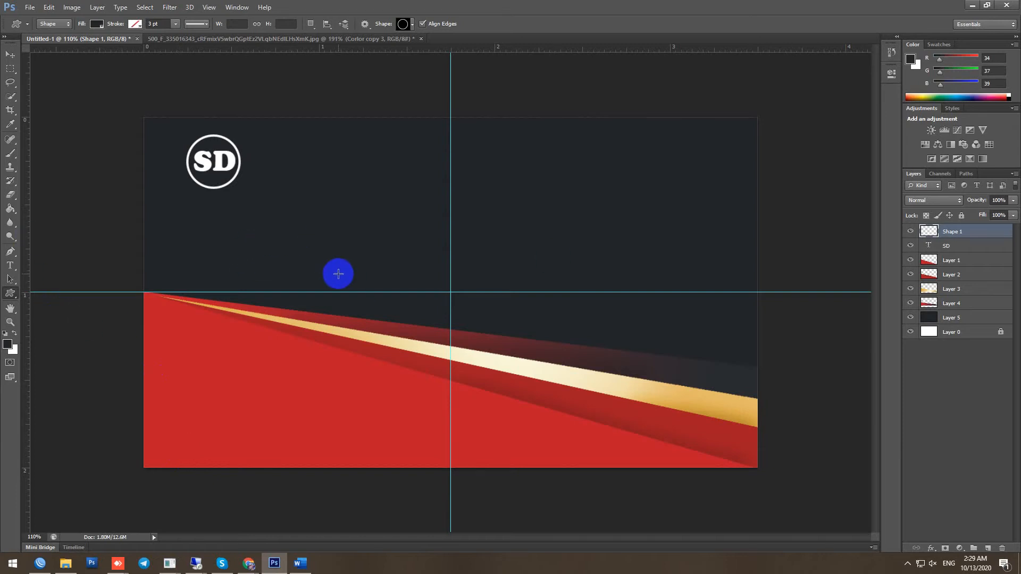
Type 'Logo' beside the SD circle and set it in Arial
{"action": "left_click", "coordinate": [10, 265]}
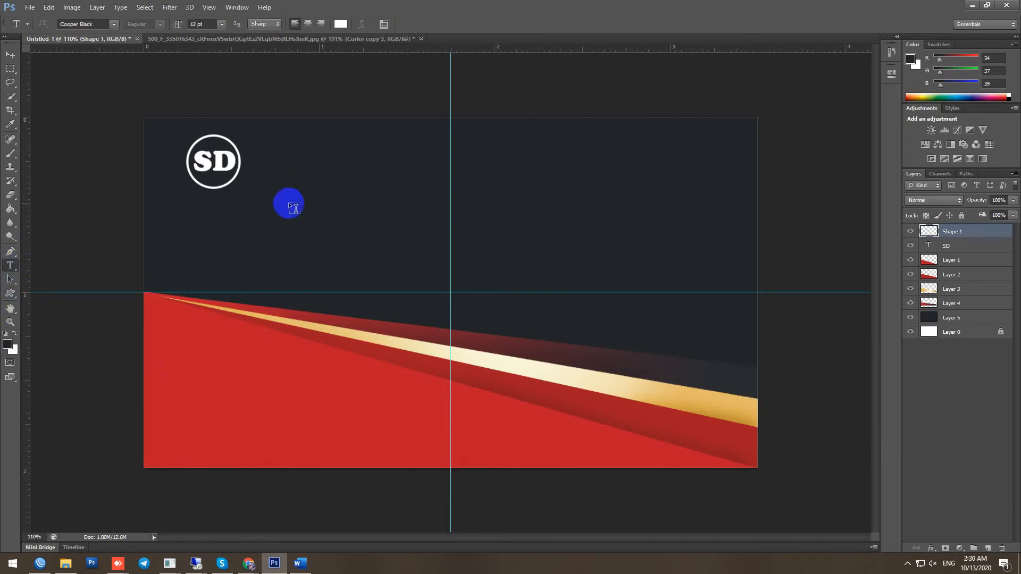
{"action": "left_click", "coordinate": [259, 158]}
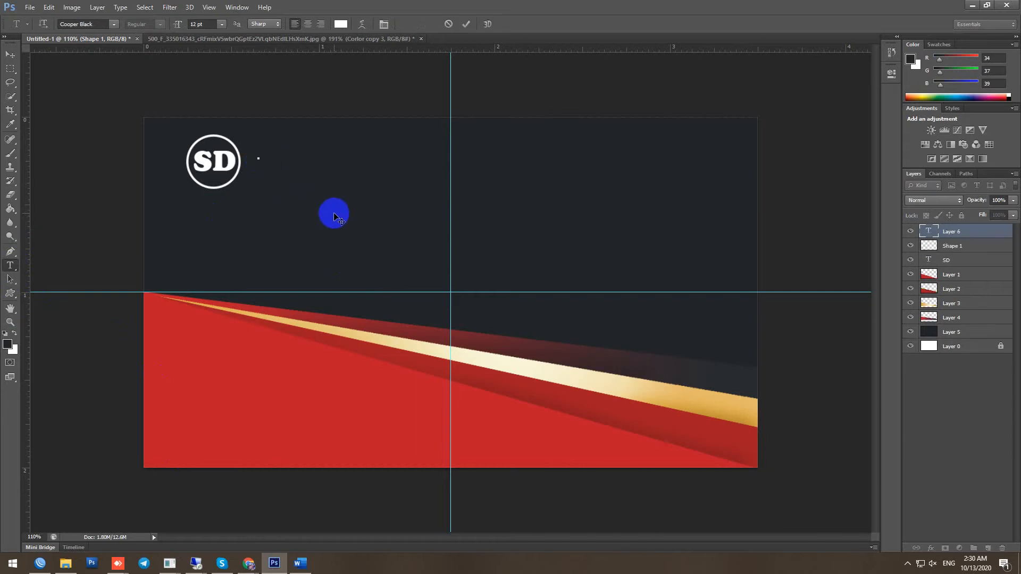
{"action": "type", "text": "LO"}
{"action": "key", "text": "BackSpace"}
{"action": "left_click_drag", "start_coordinate": [330, 155], "coordinate": [255, 154]}
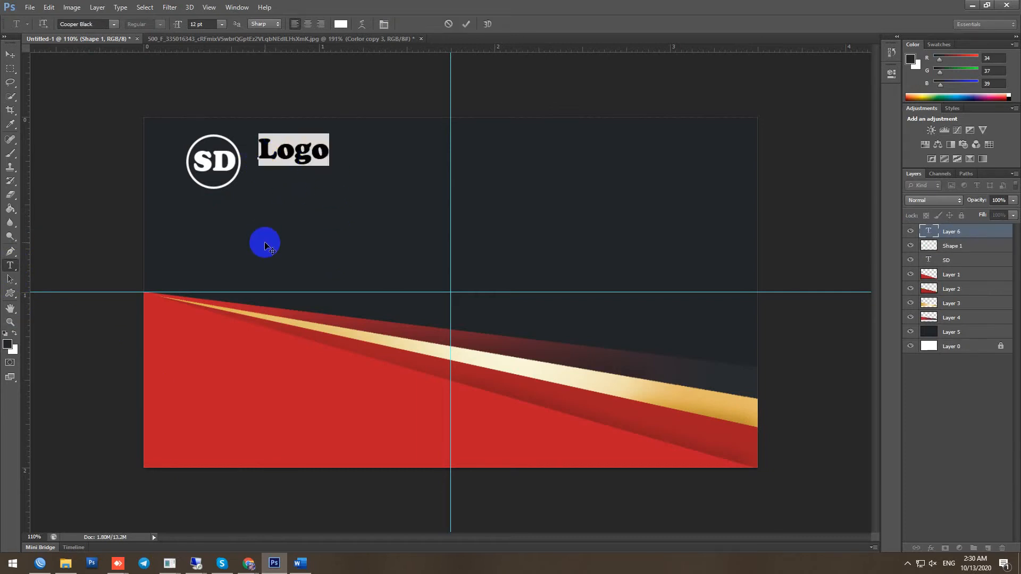
{"action": "left_click", "coordinate": [113, 24]}
{"action": "left_click", "coordinate": [92, 21]}
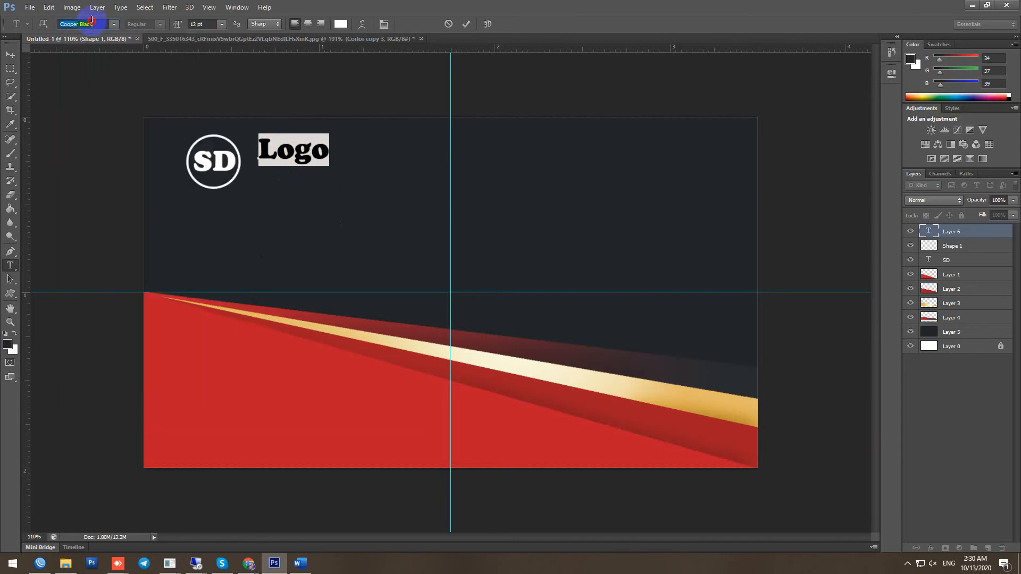
{"action": "key", "text": "Return"}
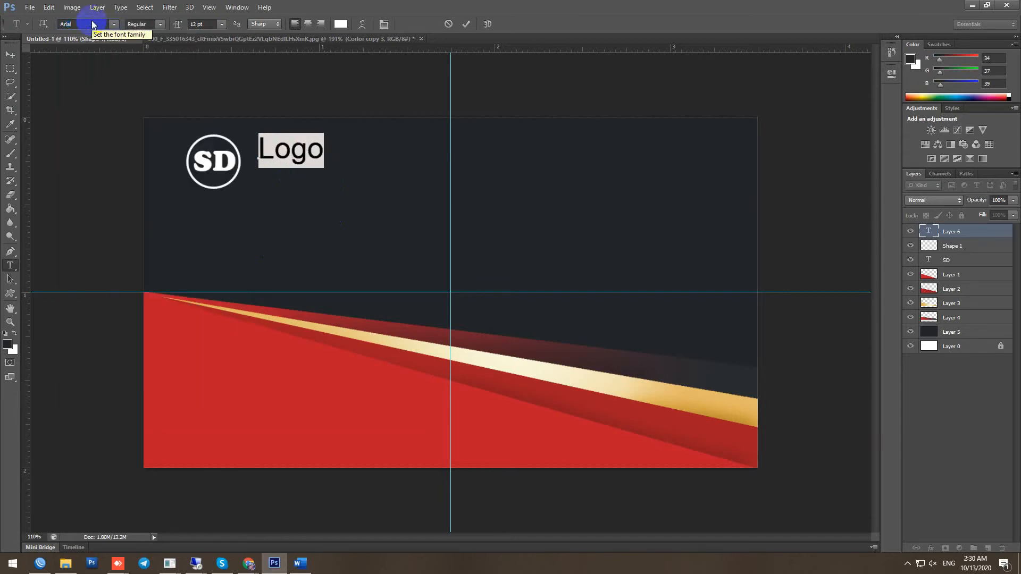
{"action": "left_click", "coordinate": [465, 25]}
Make Logo bold and move it right up beside the SD circle
{"action": "left_click", "coordinate": [302, 154]}
{"action": "double_click", "coordinate": [302, 154]}
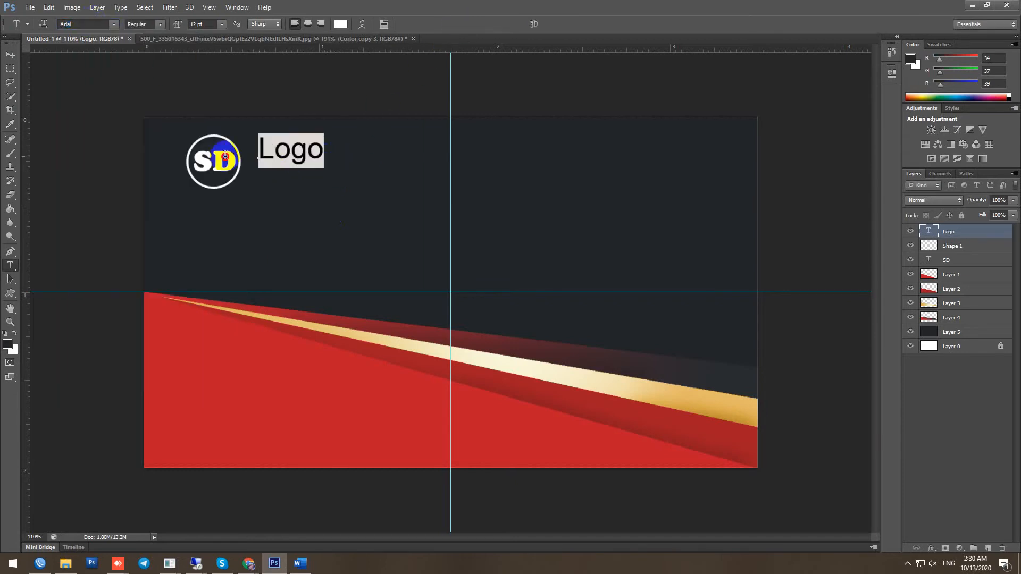
{"action": "left_click", "coordinate": [160, 24]}
{"action": "left_click", "coordinate": [159, 87]}
{"action": "left_click", "coordinate": [324, 82]}
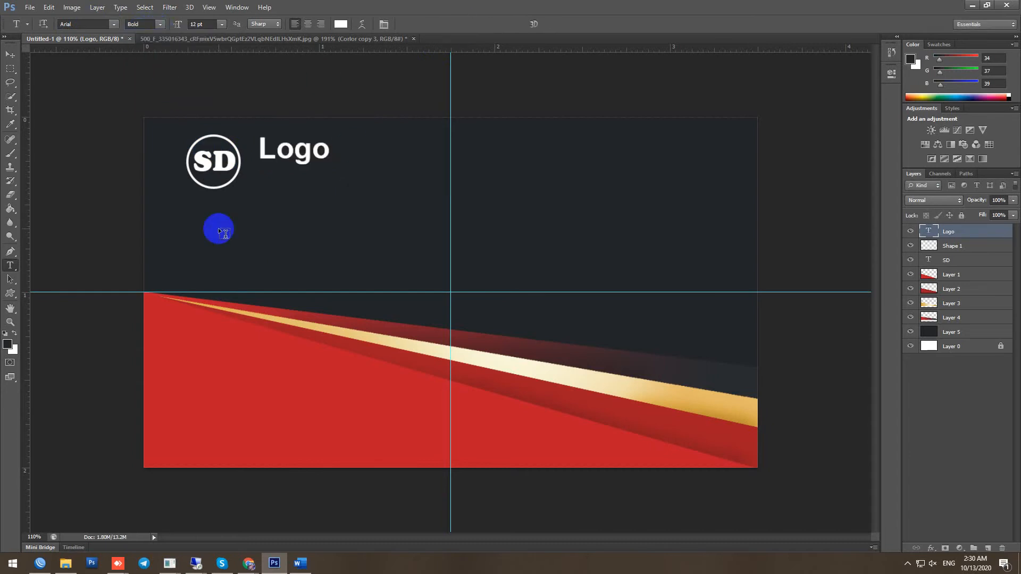
{"action": "left_click", "coordinate": [11, 55]}
{"action": "left_click_drag", "start_coordinate": [290, 150], "coordinate": [273, 166]}
{"action": "scroll", "coordinate": [373, 215], "scroll_direction": "up", "scroll_amount": 2}
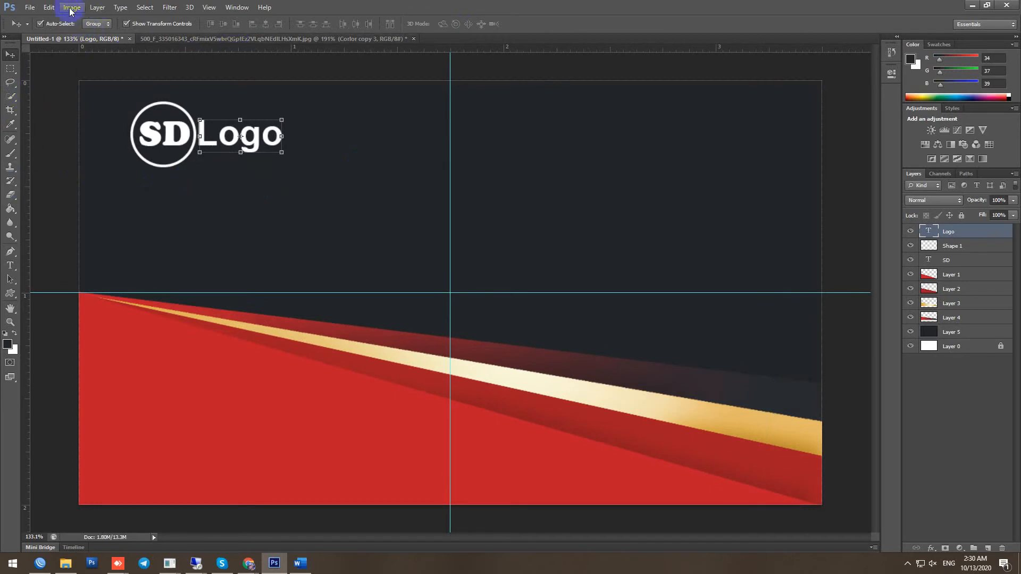
Draw a thin flat line under SD Logo on a new layer named Line
{"action": "left_click", "coordinate": [10, 292]}
{"action": "left_click", "coordinate": [412, 24]}
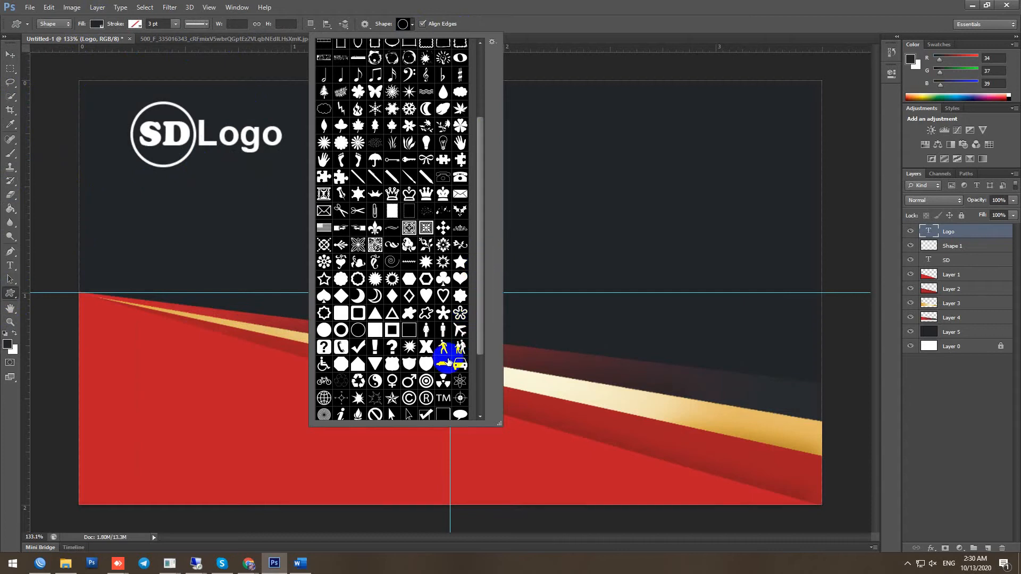
{"action": "scroll", "coordinate": [426, 386], "scroll_direction": "down", "scroll_amount": 3}
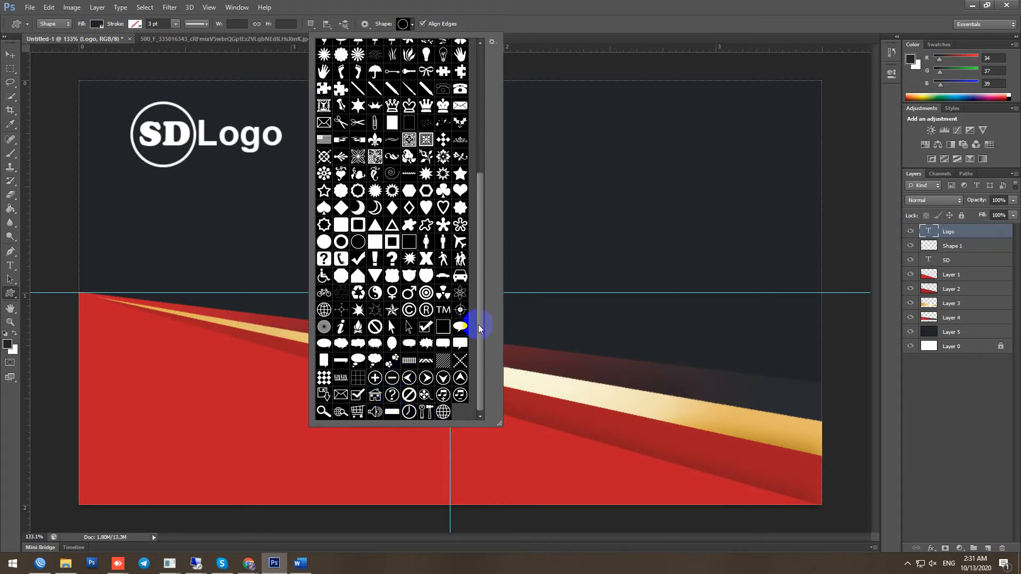
{"action": "left_click_drag", "start_coordinate": [478, 327], "coordinate": [473, 289]}
{"action": "double_click", "coordinate": [350, 260]}
{"action": "left_click", "coordinate": [987, 547]}
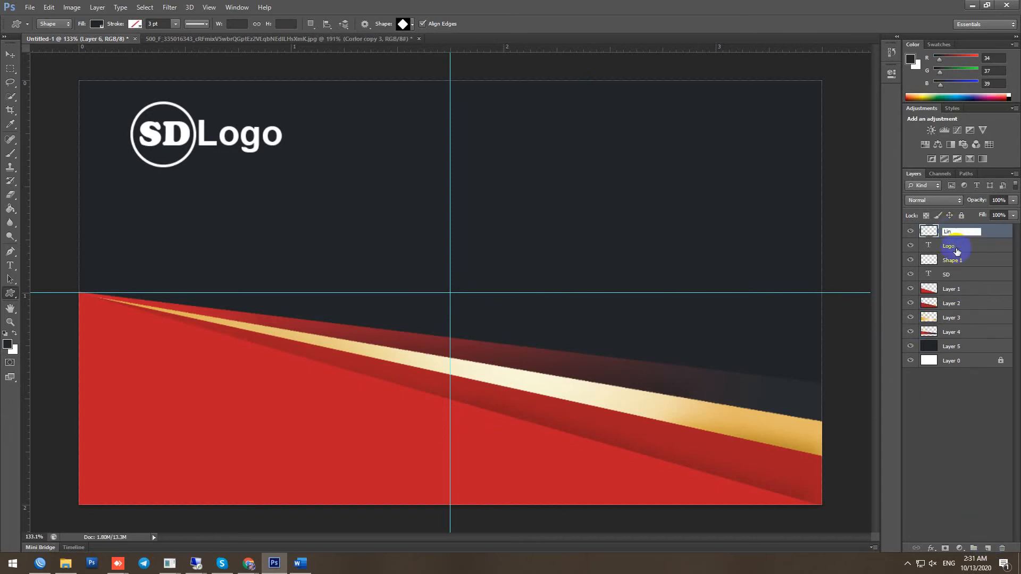
{"action": "key", "text": "Return"}
{"action": "mouse_move", "coordinate": [200, 190]}
{"action": "left_mouse_down"}
{"action": "mouse_move", "coordinate": [388, 212]}
{"action": "mouse_move", "coordinate": [478, 191]}
{"action": "mouse_move", "coordinate": [350, 191]}
{"action": "mouse_move", "coordinate": [333, 155]}
{"action": "mouse_move", "coordinate": [286, 154]}
{"action": "left_mouse_up"}
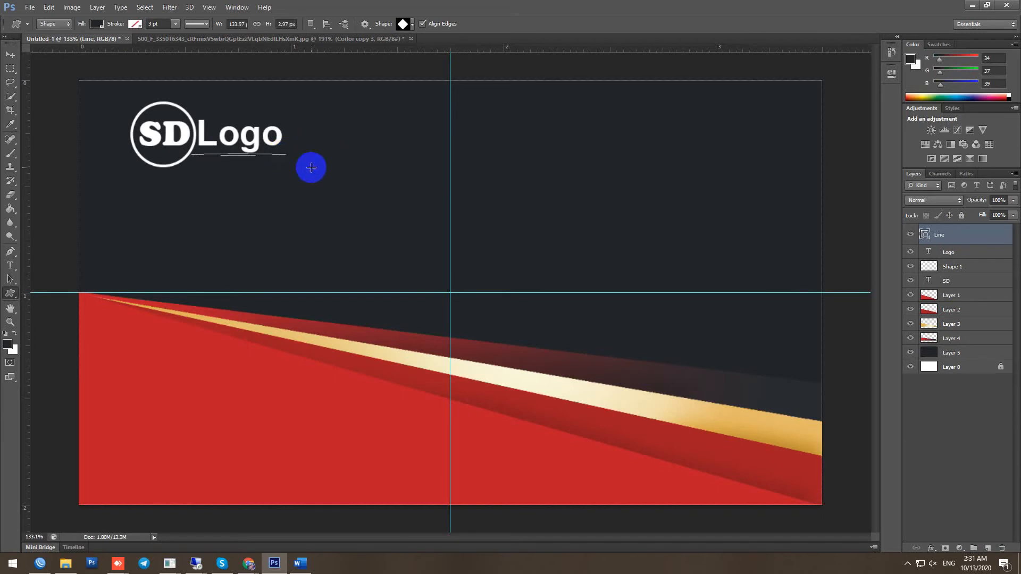
{"action": "left_click", "coordinate": [94, 40]}
Make the underline white, rasterize the Line layer, and nudge it up beneath Logo
{"action": "left_click", "coordinate": [137, 26]}
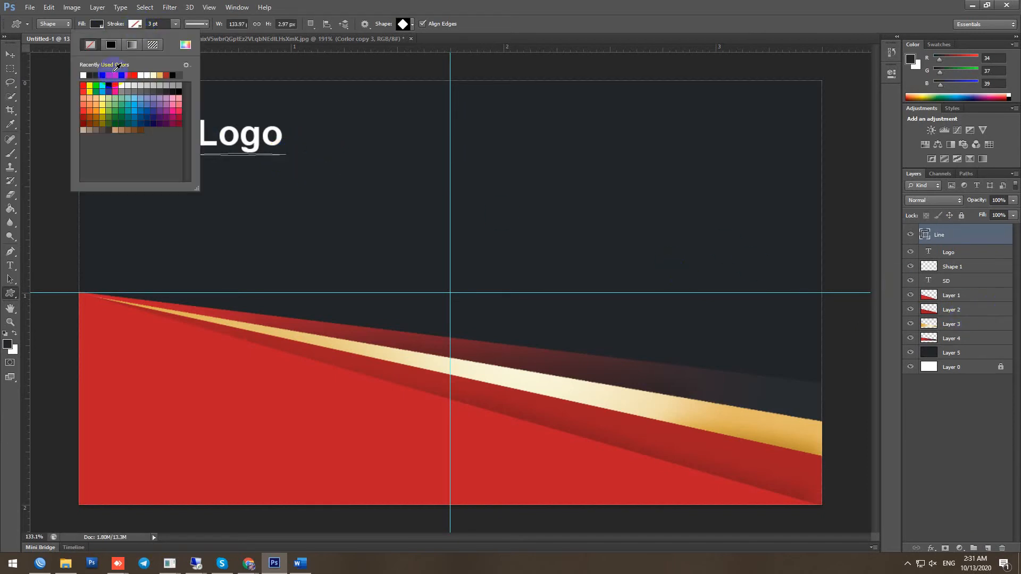
{"action": "left_click", "coordinate": [120, 84]}
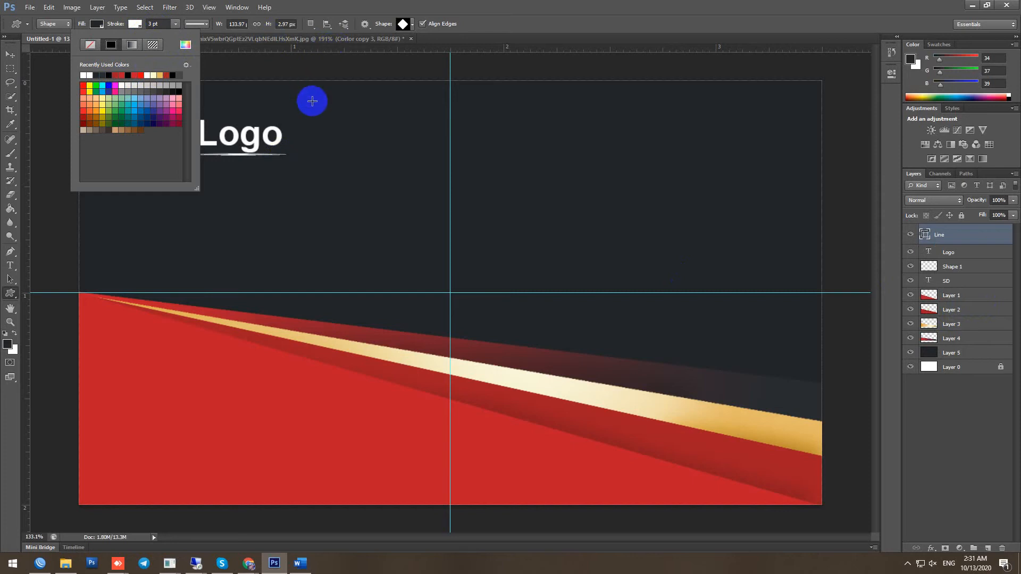
{"action": "left_click", "coordinate": [556, 235]}
{"action": "right_click", "coordinate": [960, 242]}
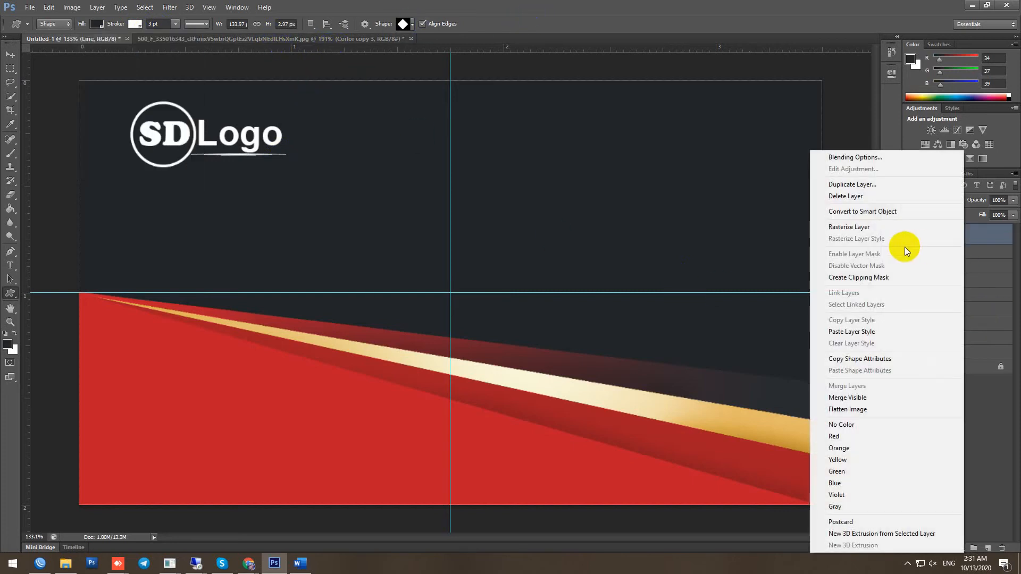
{"action": "left_click", "coordinate": [852, 228]}
{"action": "scroll", "coordinate": [372, 240], "scroll_direction": "up", "scroll_amount": 3}
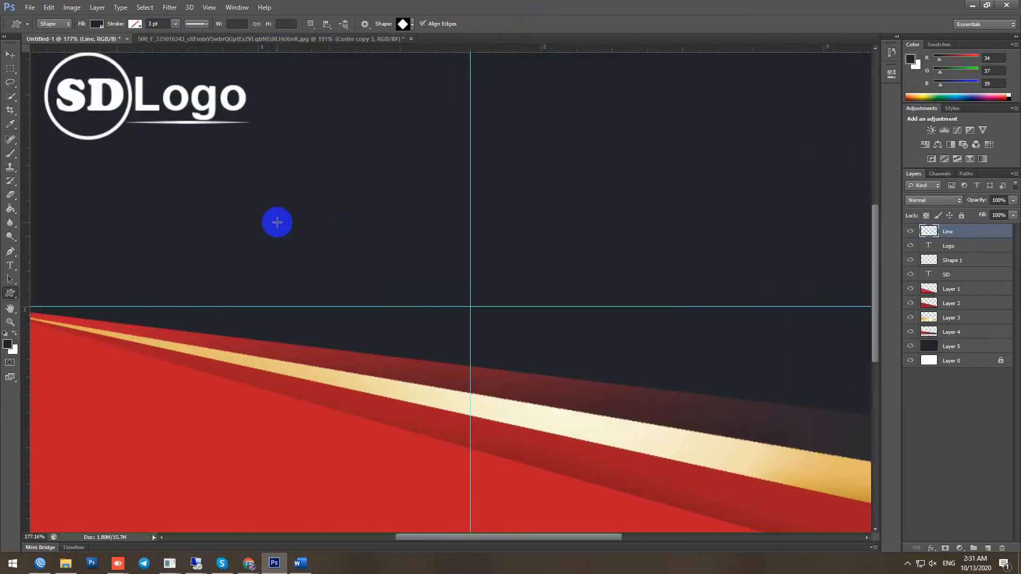
{"action": "key", "text": "v"}
{"action": "key", "text": "Up"}
{"action": "key", "text": "Up"}
{"action": "key", "text": "Up"}
{"action": "key", "text": "Up"}
{"action": "key", "text": "Up"}
{"action": "key", "text": "Up"}
{"action": "key", "text": "Up"}
{"action": "key", "text": "Up"}
{"action": "key", "text": "Up"}
{"action": "key", "text": "Up"}
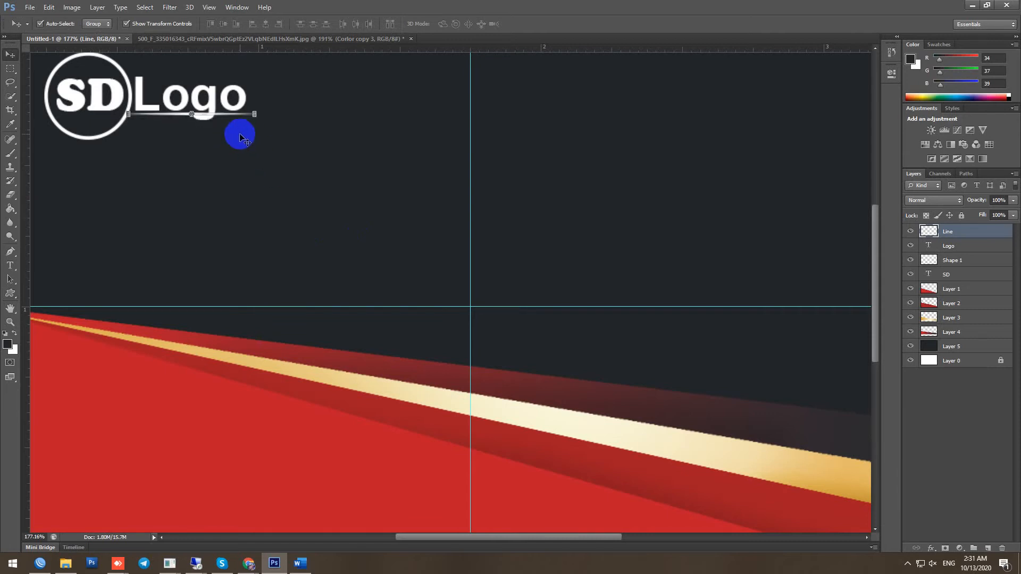
Cut an oval out of the Line layer where the g's descender crosses it, then deselect
{"action": "scroll", "coordinate": [212, 120], "scroll_direction": "up", "scroll_amount": 6}
{"action": "left_click_drag", "start_coordinate": [212, 122], "coordinate": [326, 283]}
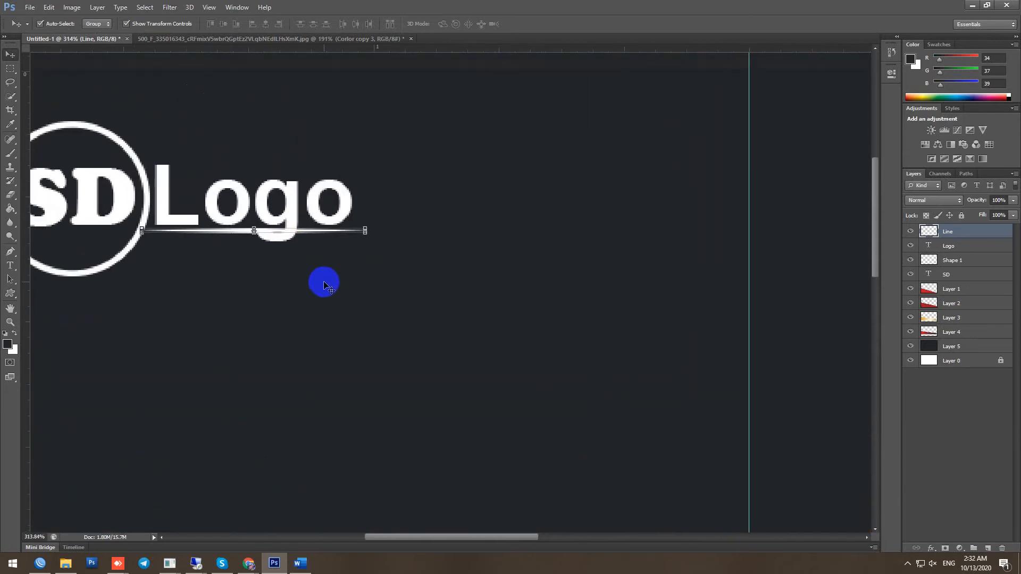
{"action": "left_click", "coordinate": [112, 217]}
{"action": "left_click", "coordinate": [11, 69]}
{"action": "left_click", "coordinate": [69, 76]}
{"action": "left_click_drag", "start_coordinate": [261, 207], "coordinate": [296, 242]}
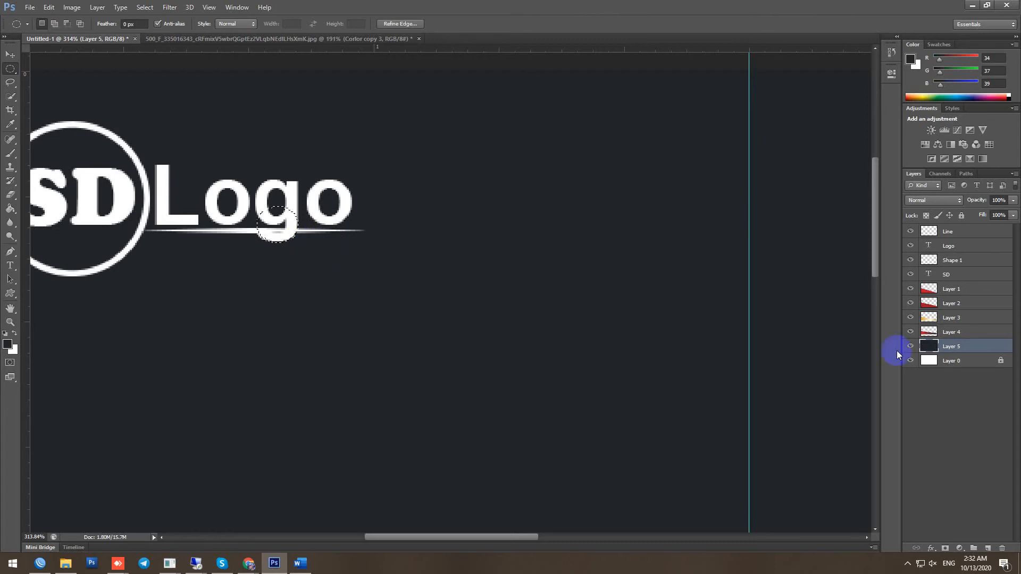
{"action": "left_click", "coordinate": [951, 236]}
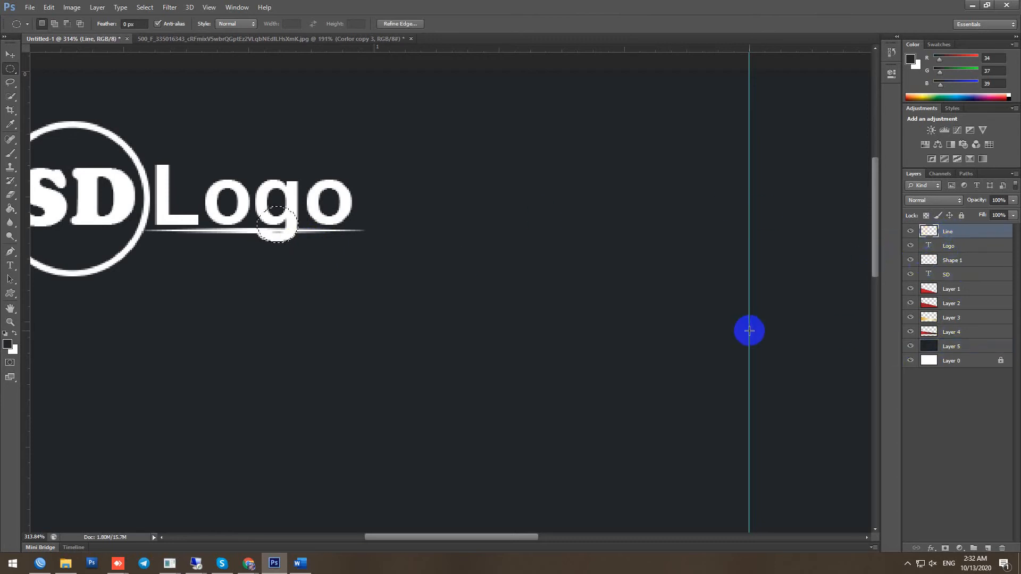
{"action": "key", "text": "ctrl+d"}
{"action": "scroll", "coordinate": [374, 285], "scroll_direction": "down", "scroll_amount": 10}
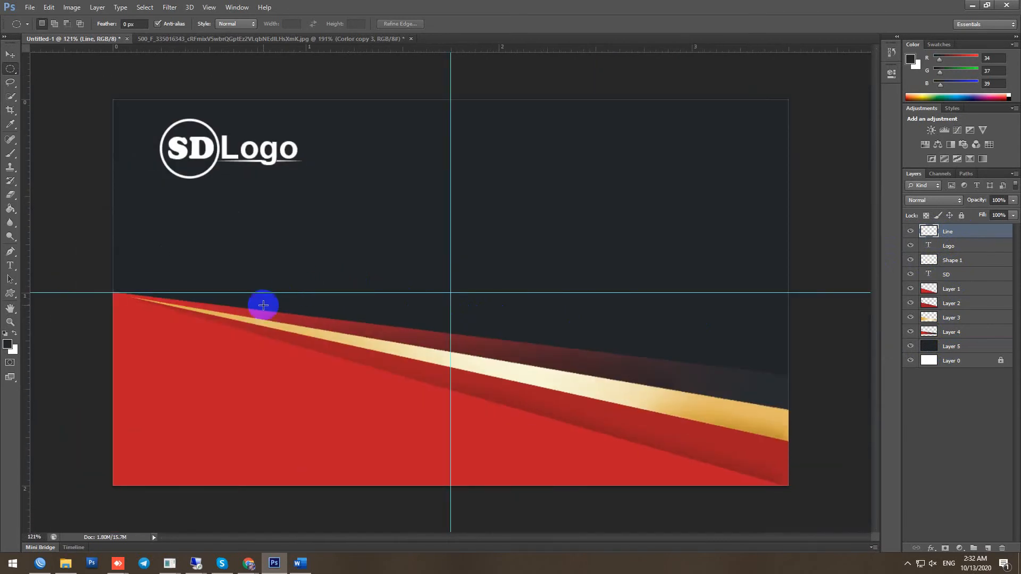
Add 'Your Company's Name' at 8 pt below the logo, aligned with its left edge
{"action": "left_click", "coordinate": [9, 266]}
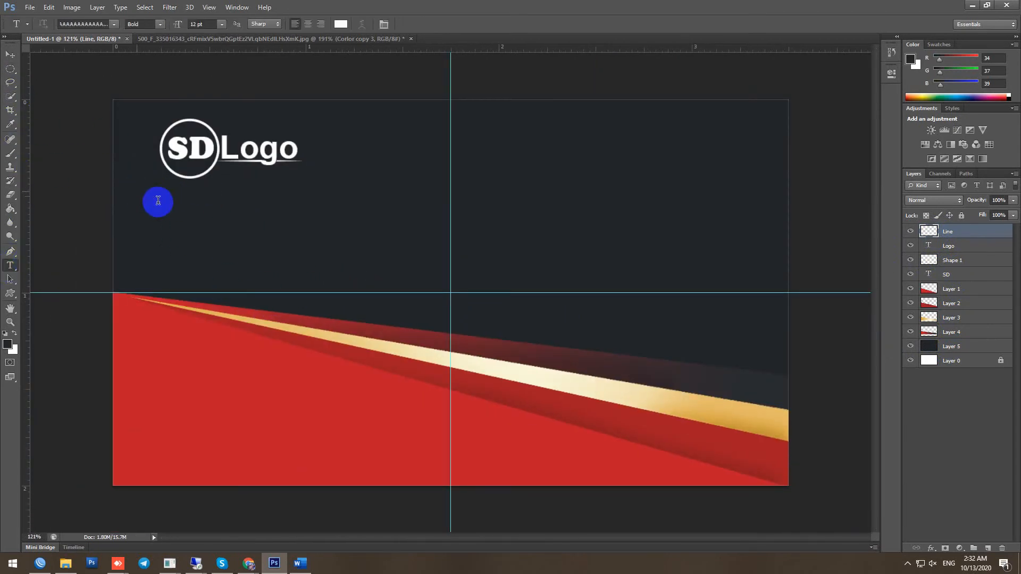
{"action": "left_click", "coordinate": [137, 191]}
{"action": "type", "text": "Your Company"}
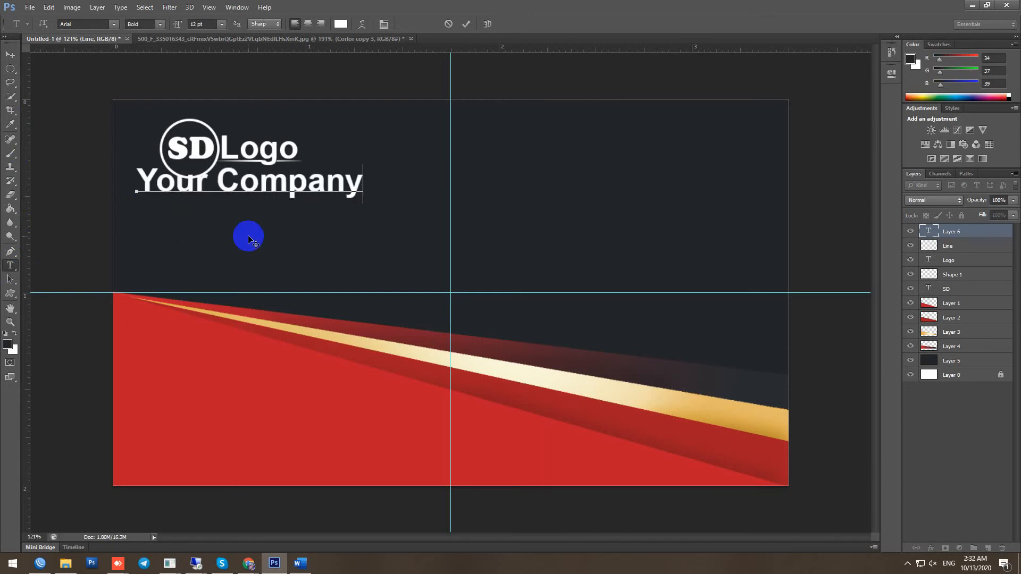
{"action": "type", "text": "'s Name"}
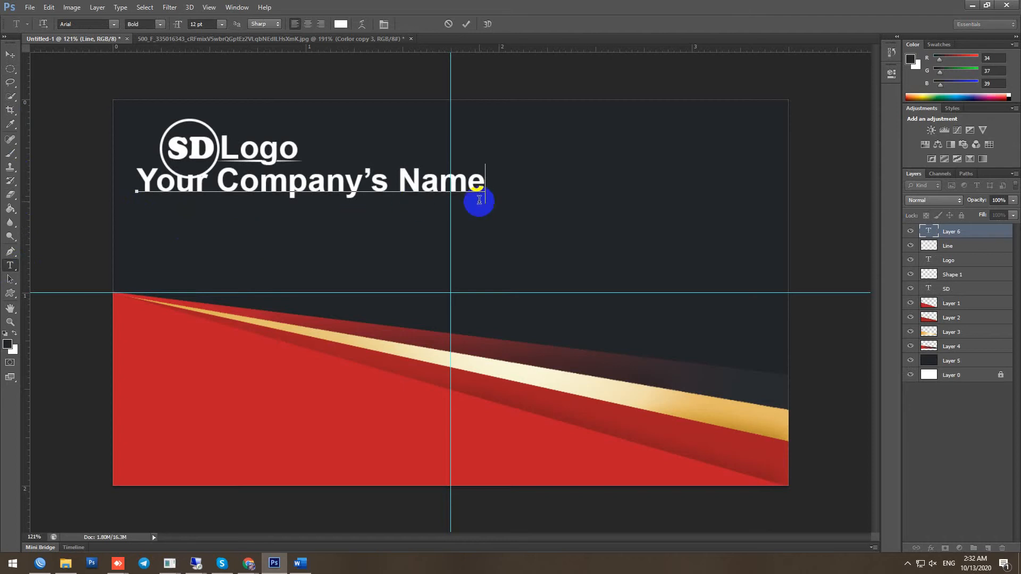
{"action": "left_click_drag", "start_coordinate": [479, 201], "coordinate": [54, 197]}
{"action": "left_click", "coordinate": [222, 24]}
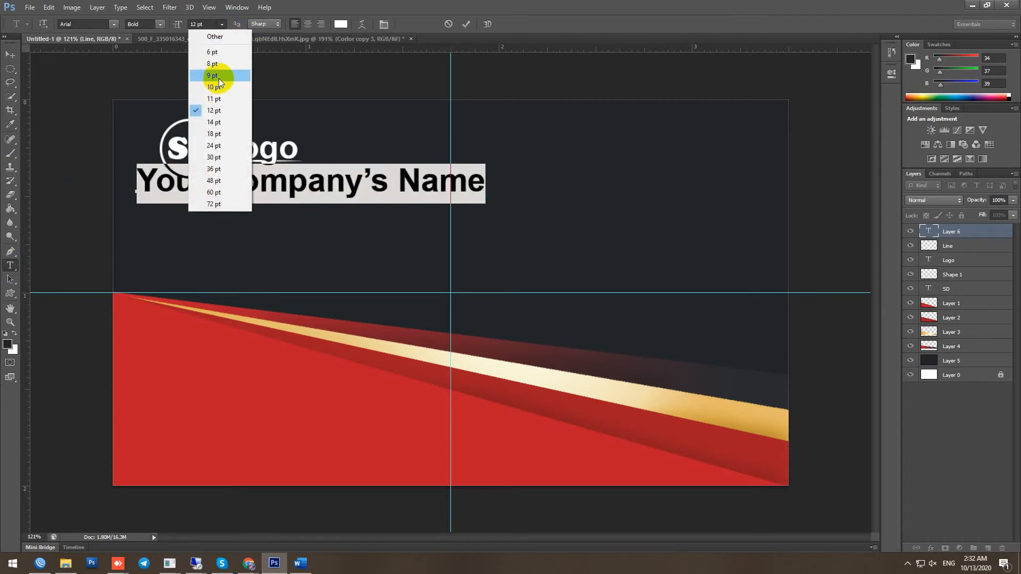
{"action": "left_click", "coordinate": [218, 87]}
{"action": "left_click", "coordinate": [222, 24]}
{"action": "left_click", "coordinate": [216, 72]}
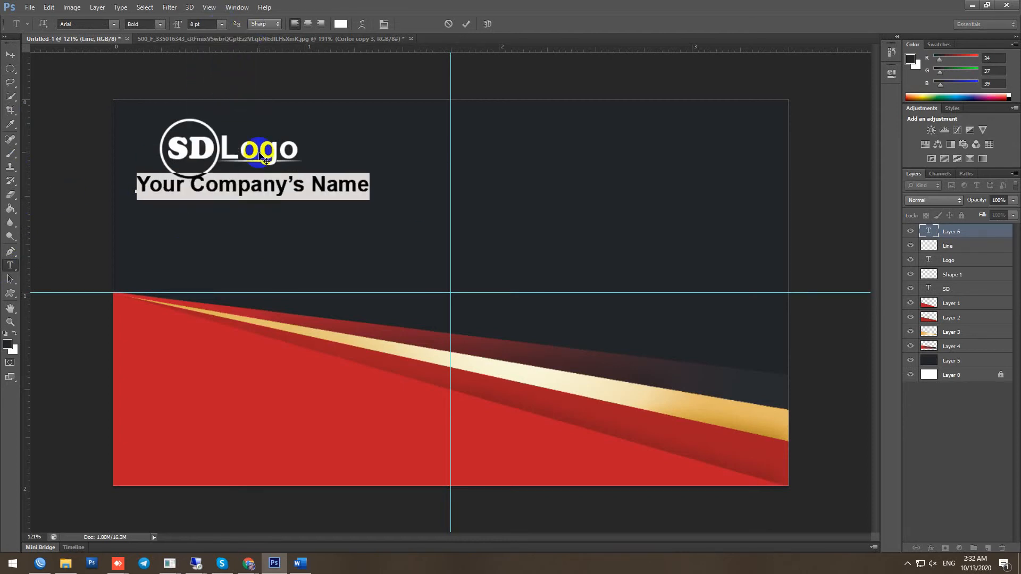
{"action": "left_click", "coordinate": [465, 25]}
{"action": "left_click", "coordinate": [10, 54]}
{"action": "left_click_drag", "start_coordinate": [257, 196], "coordinate": [301, 203]}
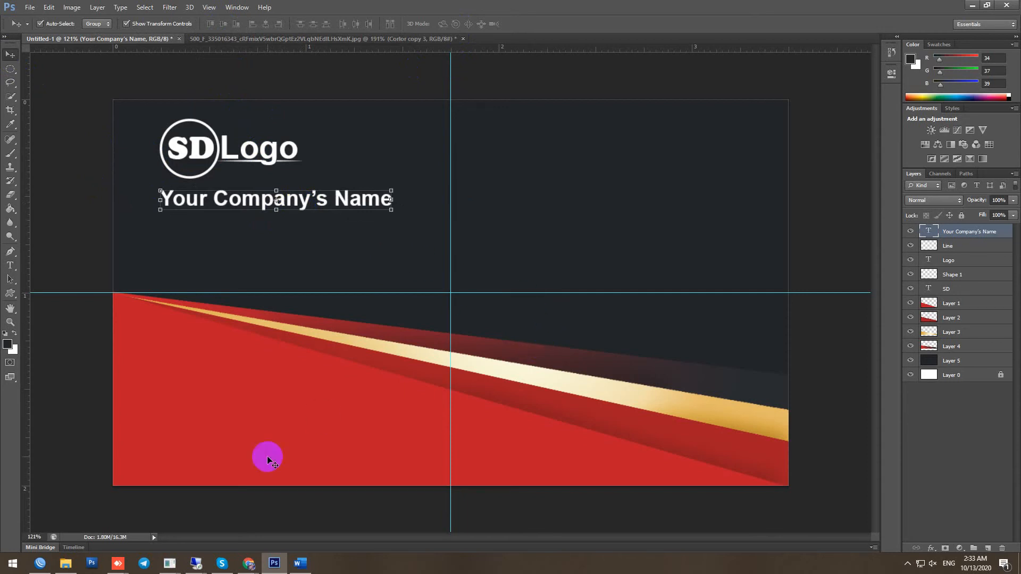
Duplicate the company name onto the red area, add a left guide, and edit it to 'Your Name'
{"action": "left_click_drag", "start_coordinate": [342, 201], "coordinate": [341, 420]}
{"action": "left_click_drag", "start_coordinate": [27, 194], "coordinate": [158, 221]}
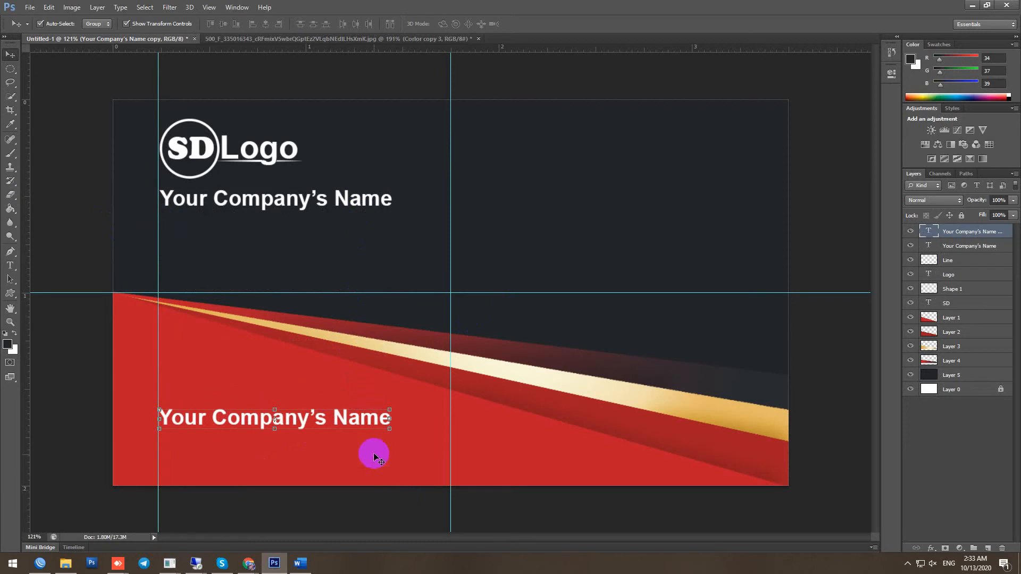
{"action": "key", "text": "t"}
{"action": "left_click_drag", "start_coordinate": [327, 417], "coordinate": [218, 423]}
{"action": "key", "text": "BackSpace"}
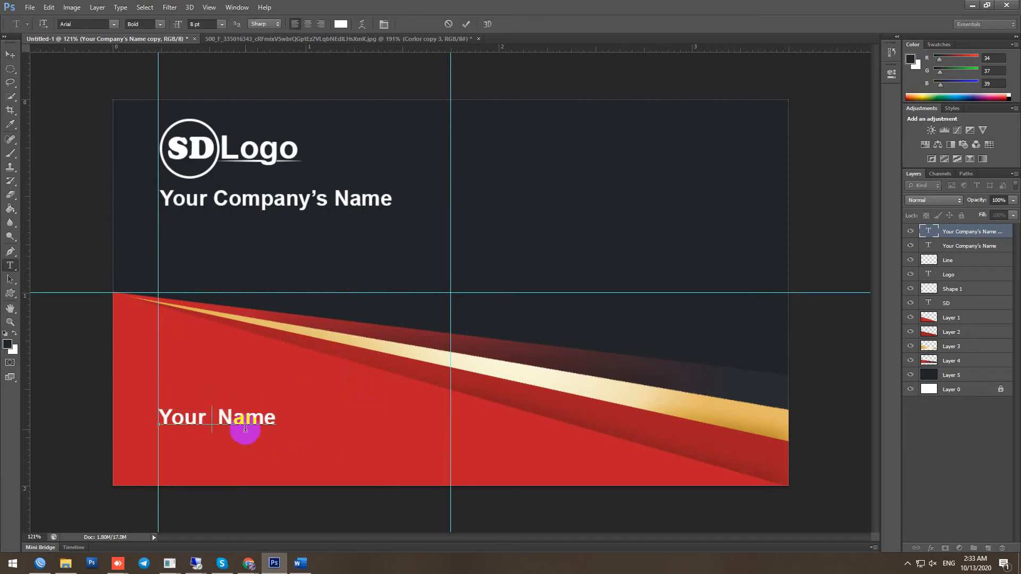
{"action": "key", "text": "BackSpace"}
{"action": "left_click", "coordinate": [466, 24]}
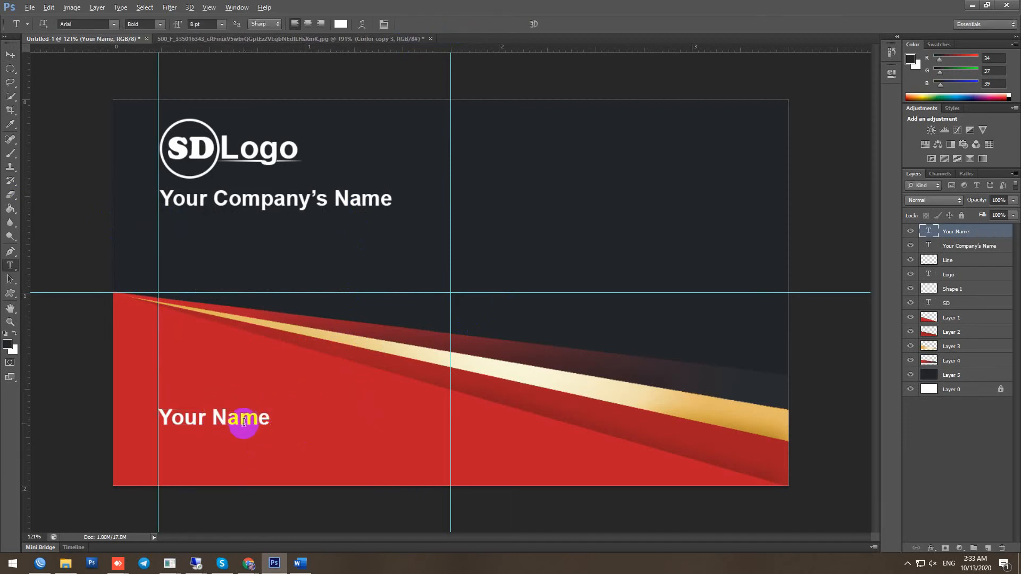
Copy Your Name below and change it to 'Your Position' at 6 pt
{"action": "left_click_drag", "start_coordinate": [243, 420], "coordinate": [221, 449]}
{"action": "type", "text": "Pa"}
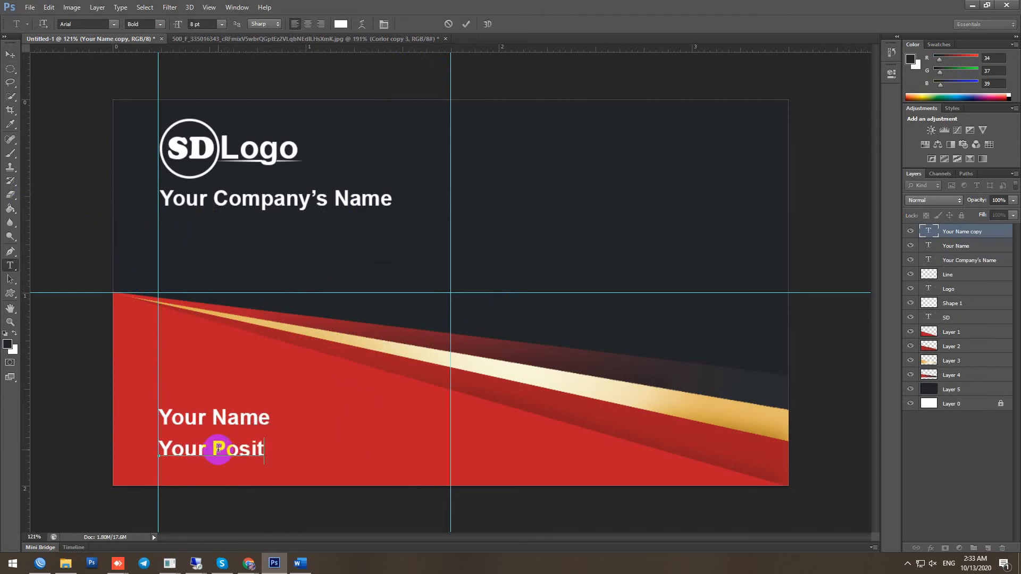
{"action": "type", "text": "sition"}
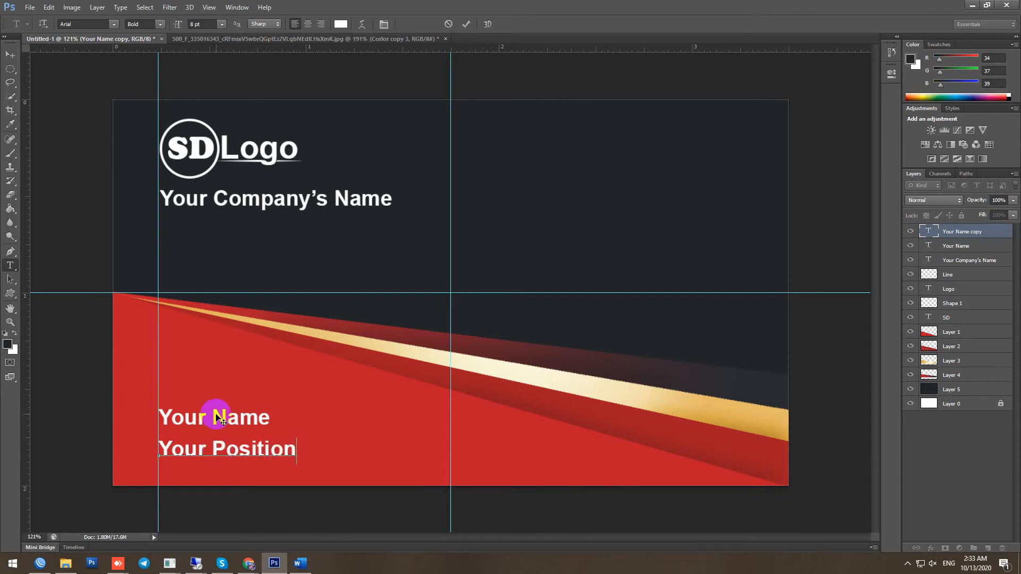
{"action": "left_click_drag", "start_coordinate": [296, 449], "coordinate": [101, 439]}
{"action": "left_click", "coordinate": [221, 23]}
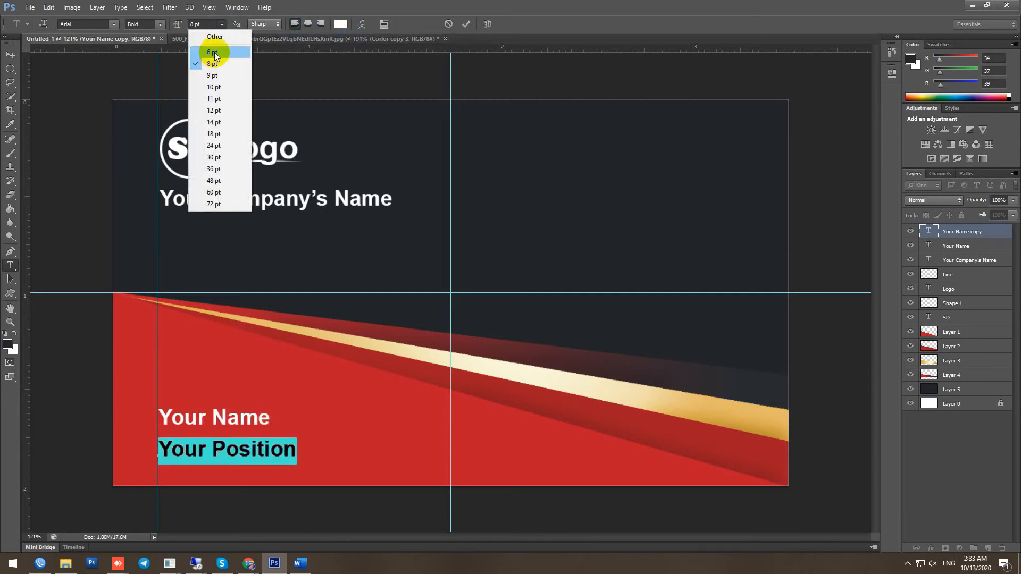
{"action": "left_click", "coordinate": [216, 53]}
{"action": "left_click", "coordinate": [466, 24]}
{"action": "key", "text": "ctrl+minus"}
{"action": "key", "text": "ctrl+minus"}
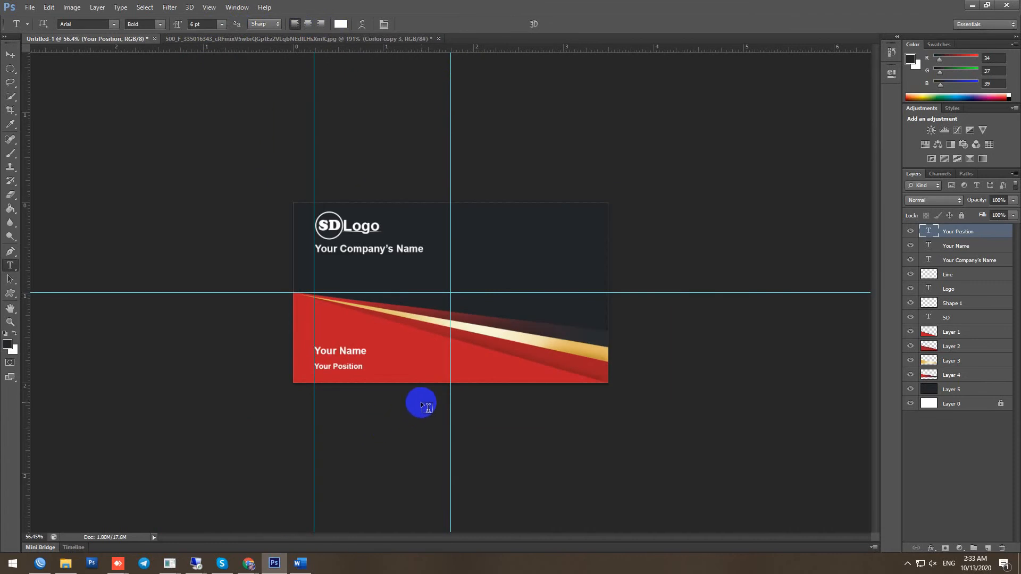
Compare with the sample card, then make a circular selection right of the company name
{"action": "key", "text": "ctrl+plus"}
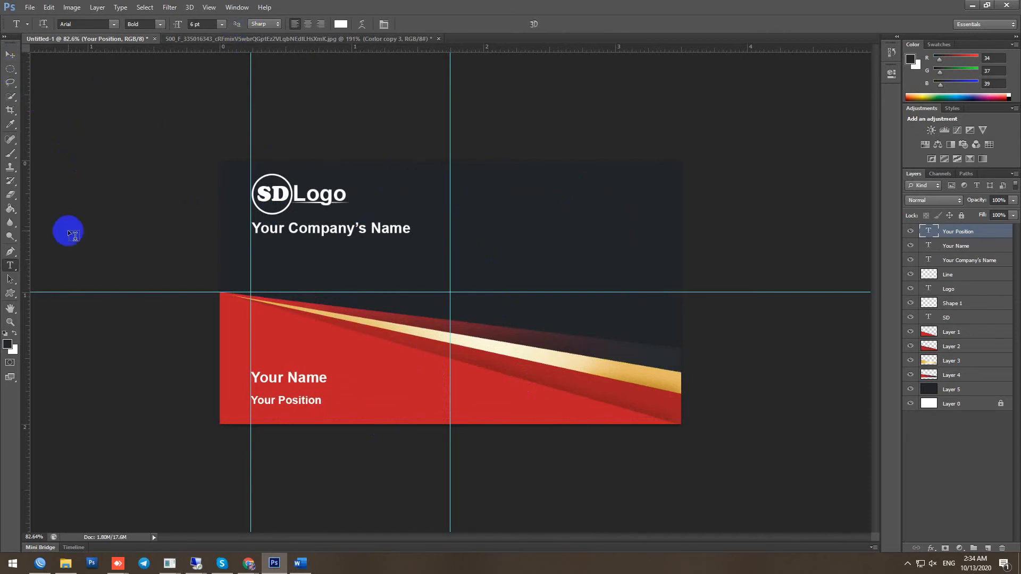
{"action": "left_click", "coordinate": [200, 40]}
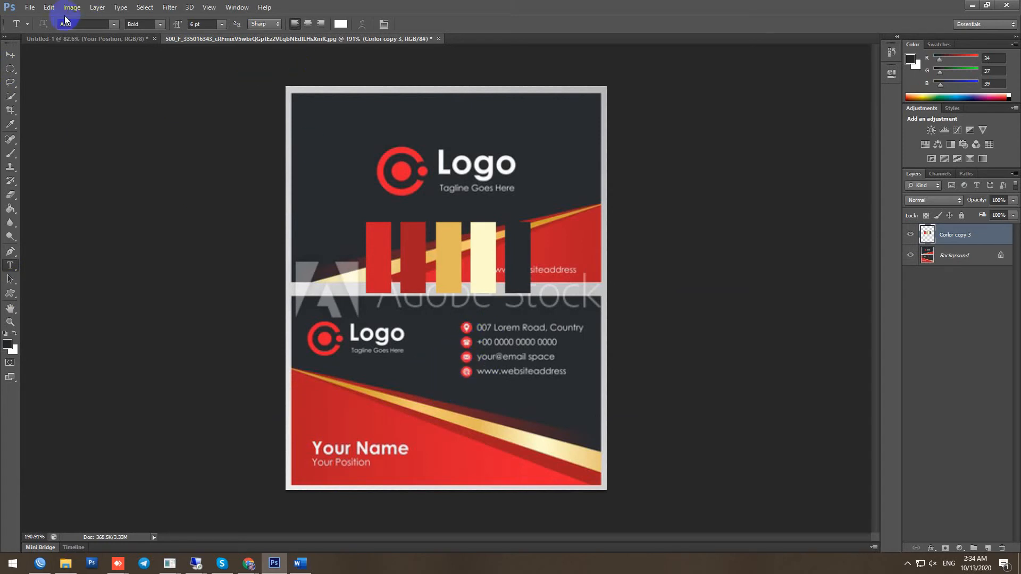
{"action": "left_click", "coordinate": [75, 40]}
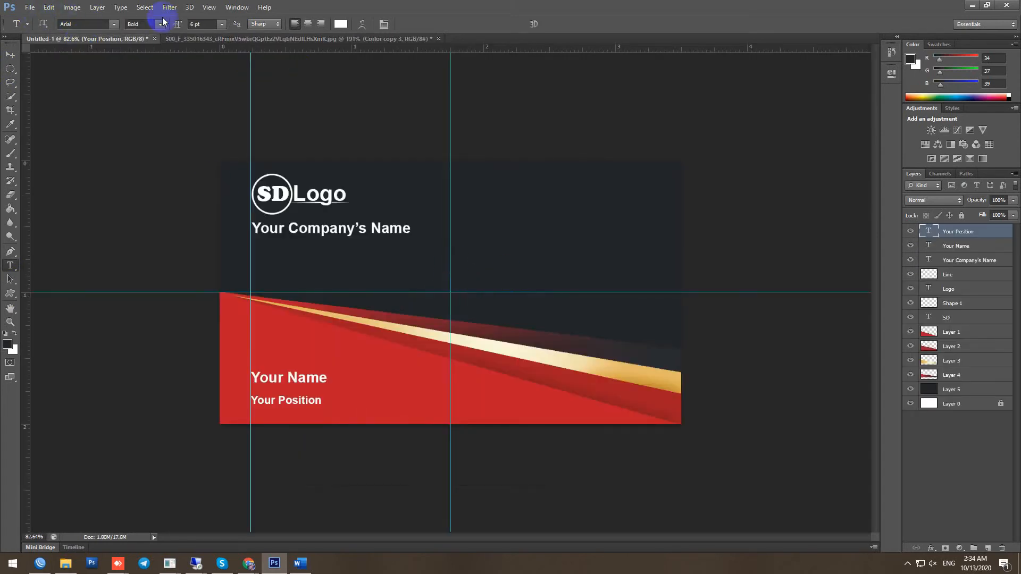
{"action": "left_click", "coordinate": [10, 69]}
{"action": "scroll", "coordinate": [547, 265], "scroll_direction": "up", "scroll_amount": 4}
{"action": "left_click_drag", "start_coordinate": [452, 135], "coordinate": [510, 204]}
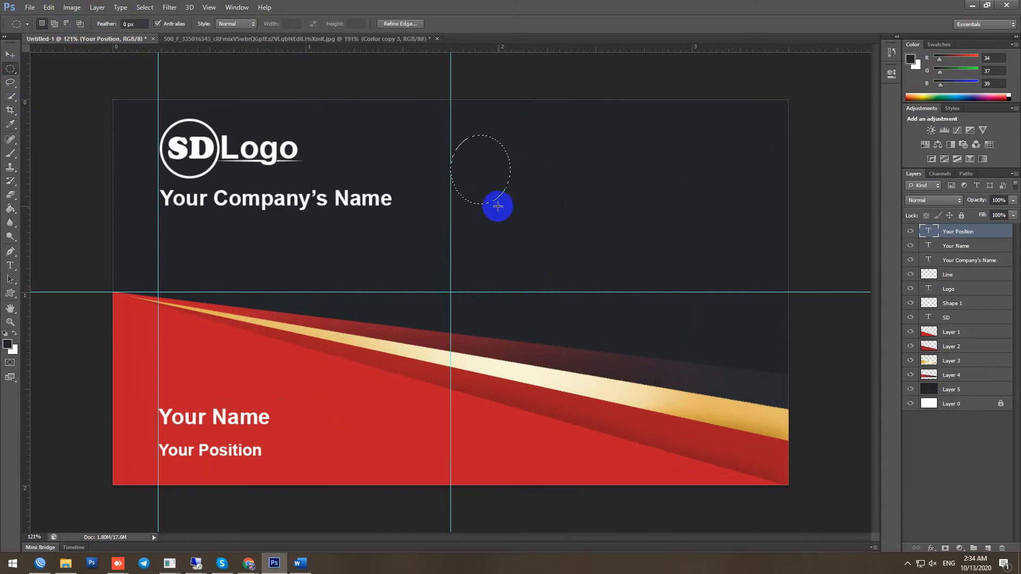
Set white as the paint colour and add a new layer named Adress
{"action": "left_click", "coordinate": [15, 334]}
{"action": "left_click", "coordinate": [10, 208]}
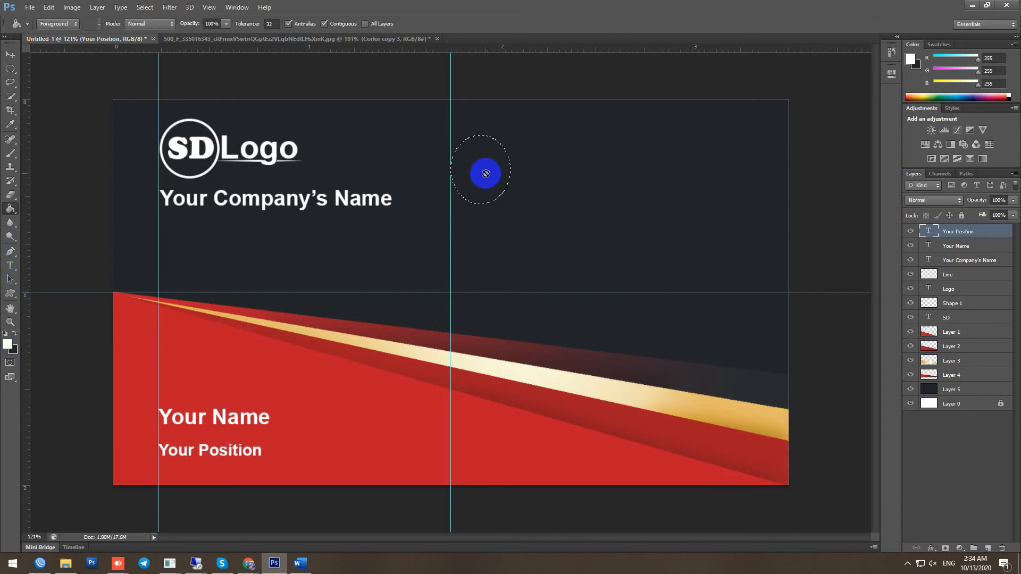
{"action": "left_click", "coordinate": [988, 548]}
{"action": "double_click", "coordinate": [951, 232]}
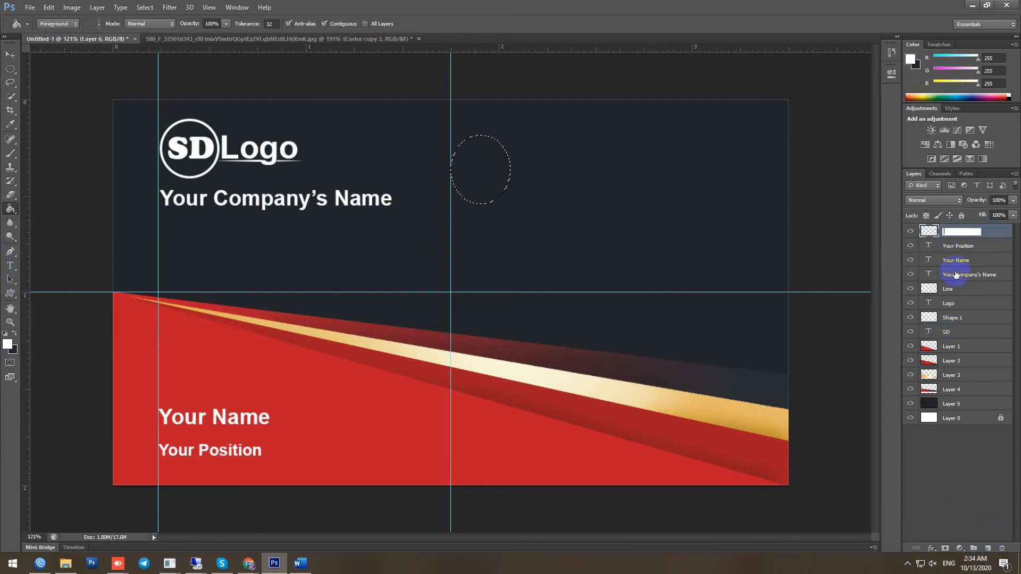
{"action": "type", "text": "Adress"}
{"action": "left_click", "coordinate": [996, 235]}
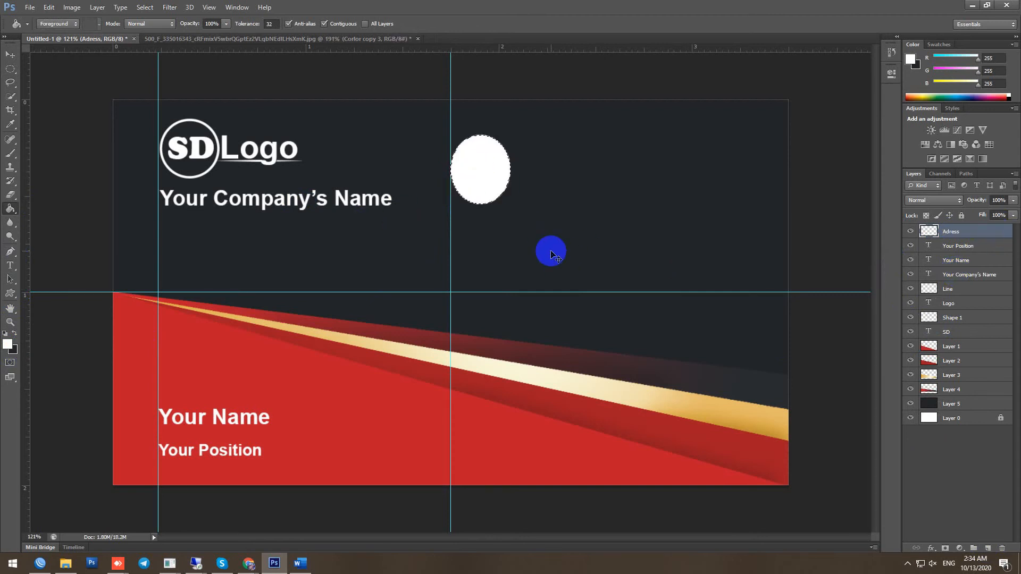
Cut a small oval hole near the ellipse's top, aligning the guide to its centre and left edge
{"action": "left_click", "coordinate": [8, 74]}
{"action": "scroll", "coordinate": [474, 258], "scroll_direction": "up", "scroll_amount": 3}
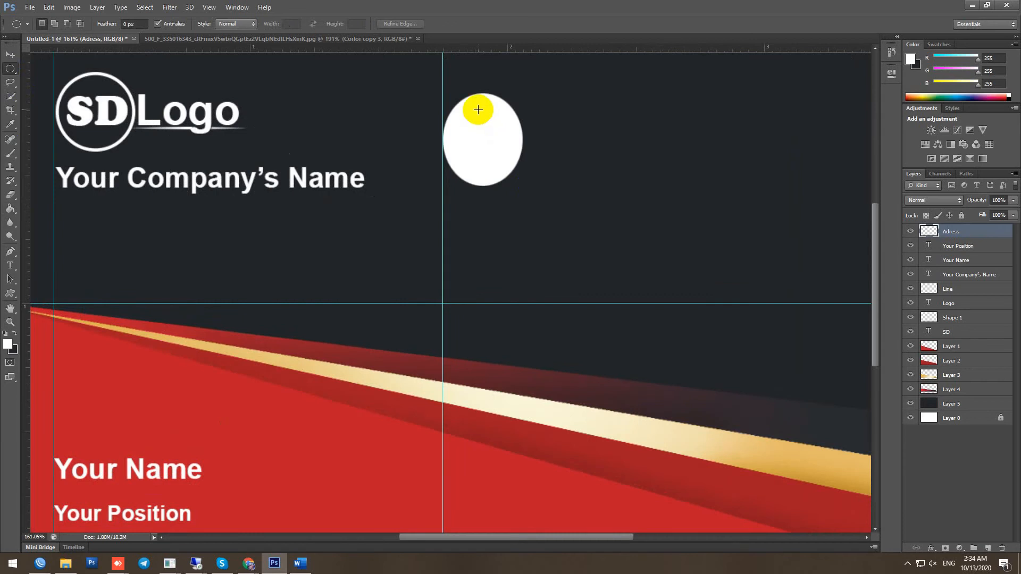
{"action": "left_click", "coordinate": [11, 54]}
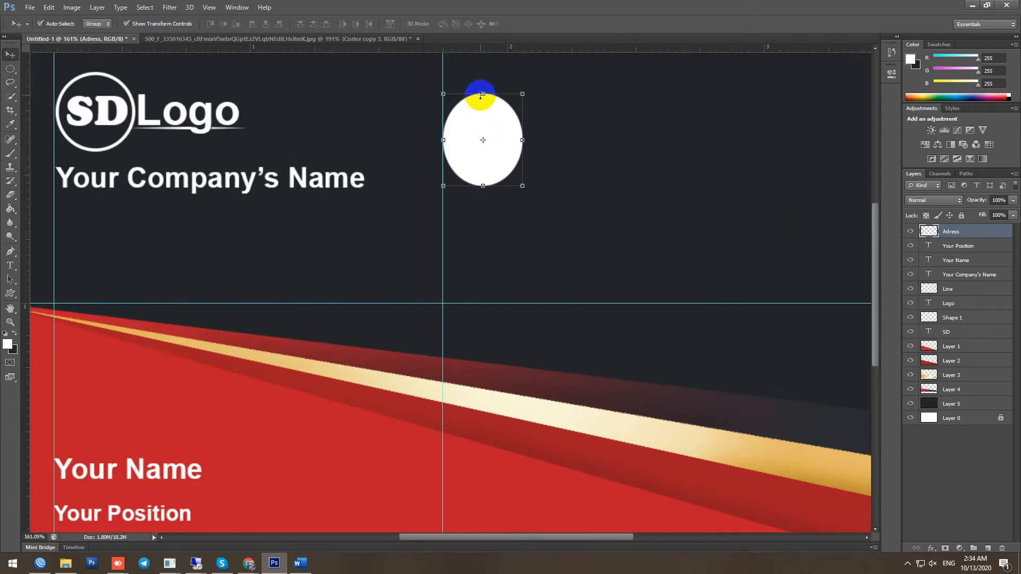
{"action": "left_click_drag", "start_coordinate": [443, 71], "coordinate": [483, 79]}
{"action": "left_click", "coordinate": [10, 69]}
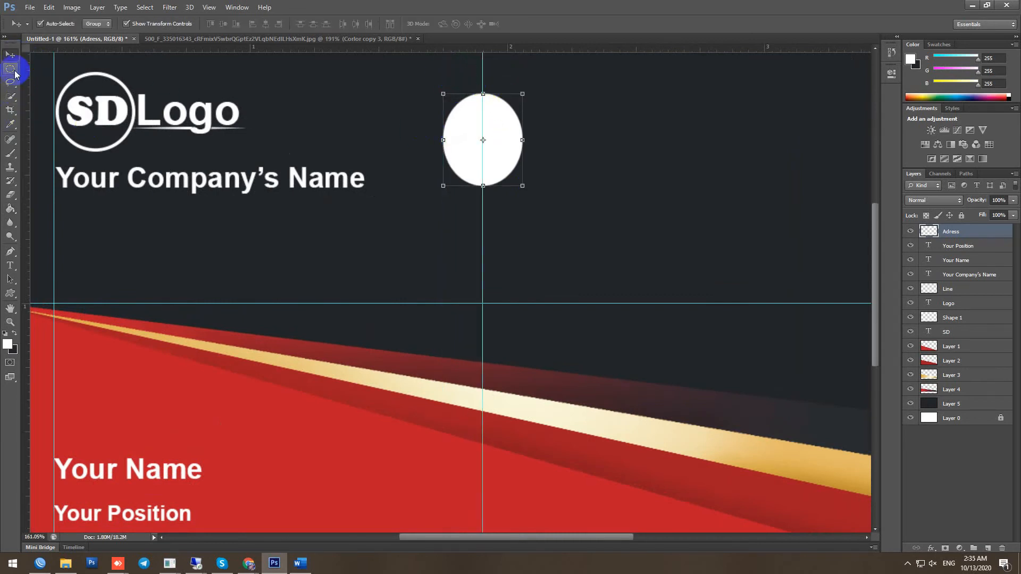
{"action": "left_click_drag", "start_coordinate": [481, 117], "coordinate": [490, 129]}
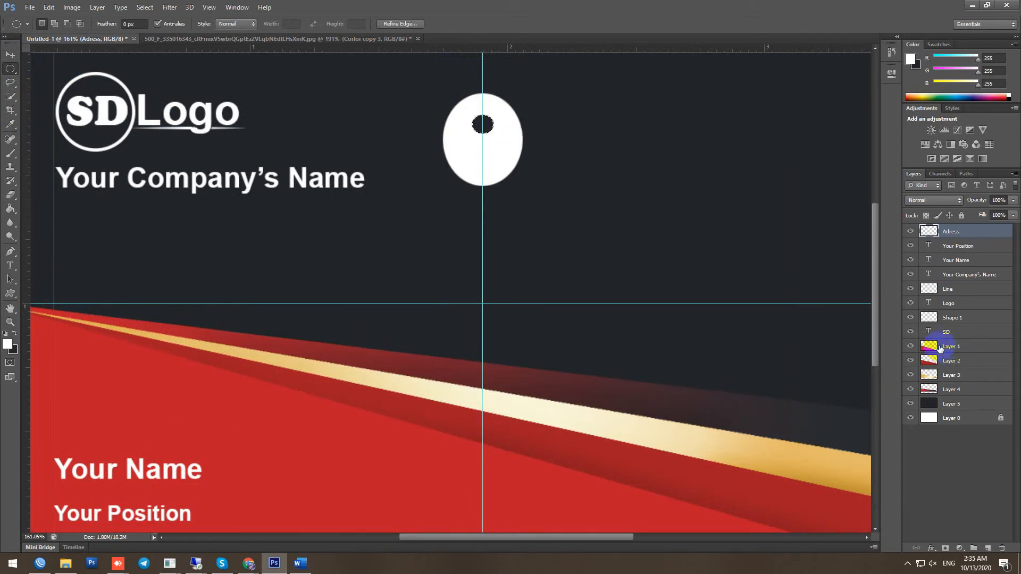
{"action": "key", "text": "ctrl+d"}
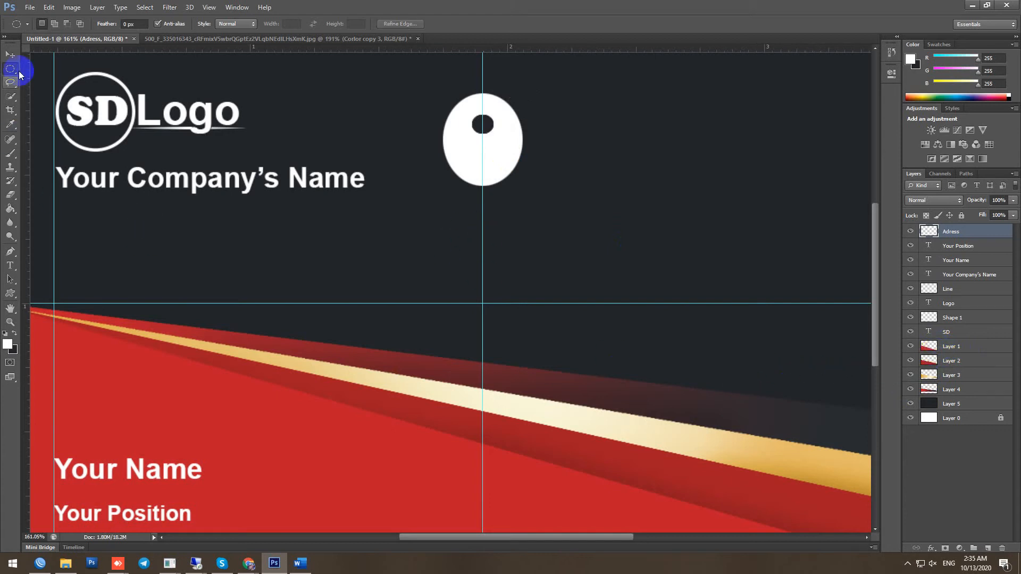
{"action": "left_click", "coordinate": [10, 54]}
{"action": "left_click_drag", "start_coordinate": [482, 230], "coordinate": [442, 229]}
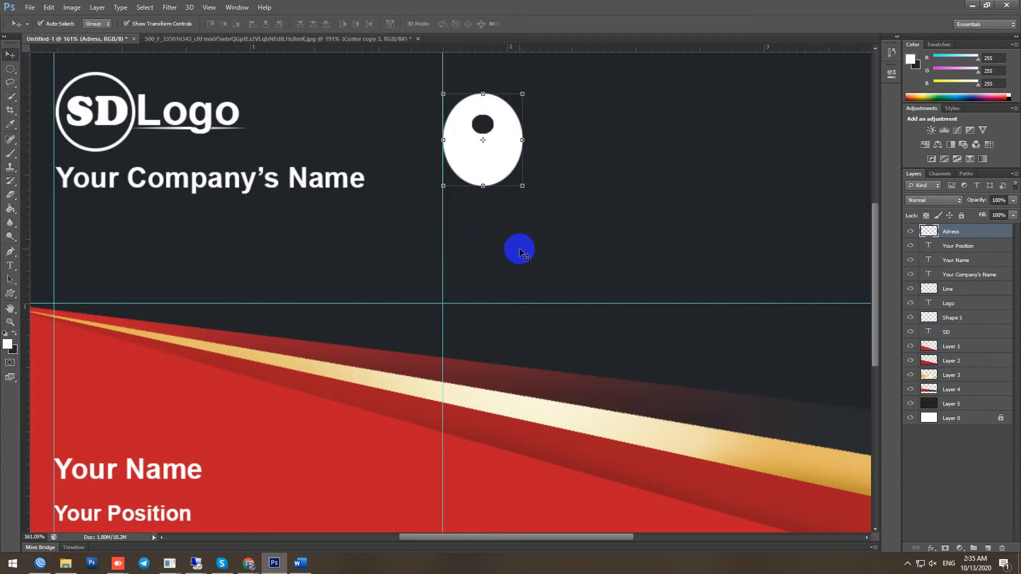
{"action": "left_click", "coordinate": [522, 94]}
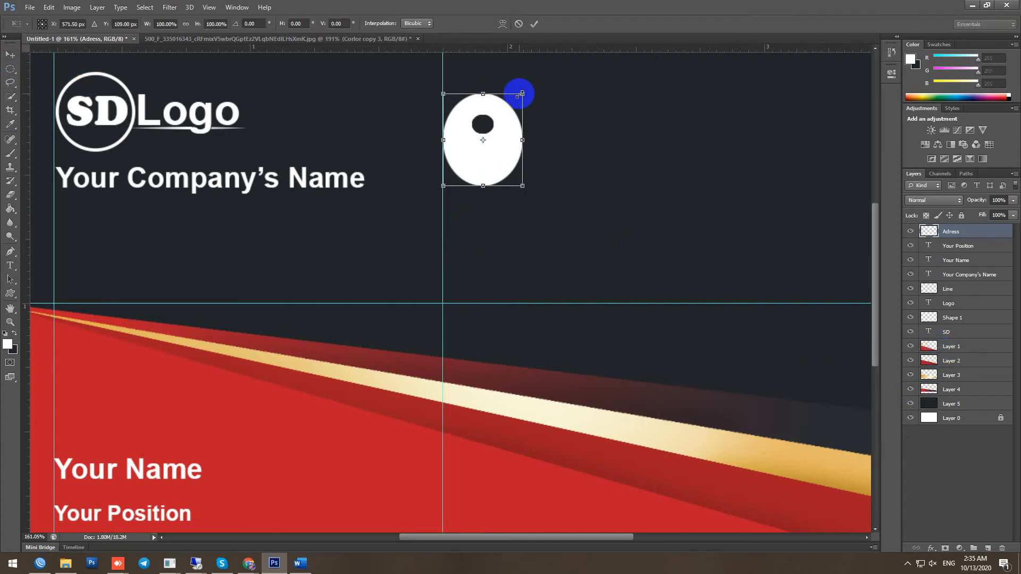
Warp the white ellipse, pulling its lower corners and both sides inward toward a point
{"action": "left_click", "coordinate": [500, 25]}
{"action": "scroll", "coordinate": [519, 157], "scroll_direction": "up", "scroll_amount": 5}
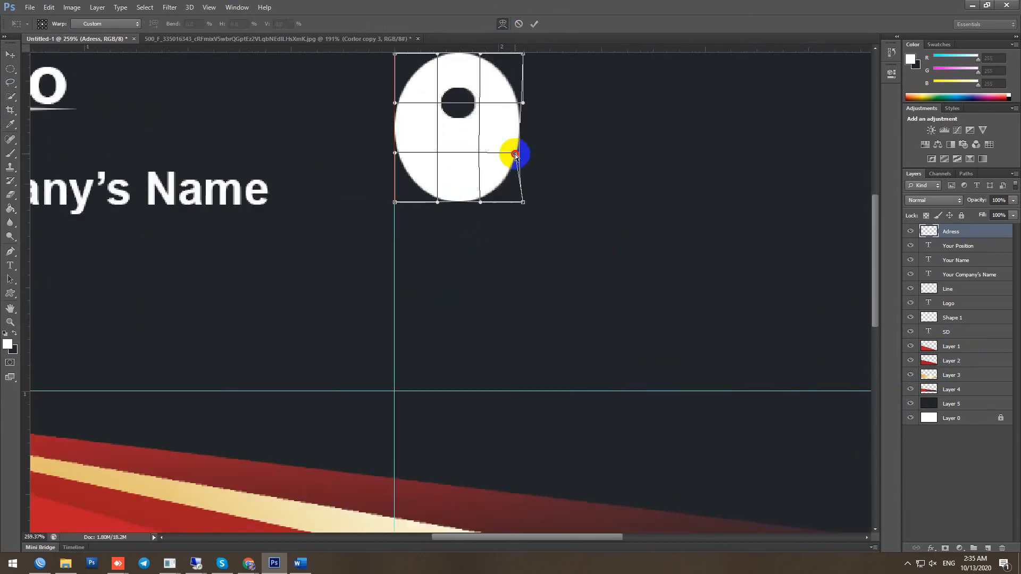
{"action": "left_click_drag", "start_coordinate": [522, 202], "coordinate": [468, 204]}
{"action": "left_click_drag", "start_coordinate": [394, 205], "coordinate": [439, 206]}
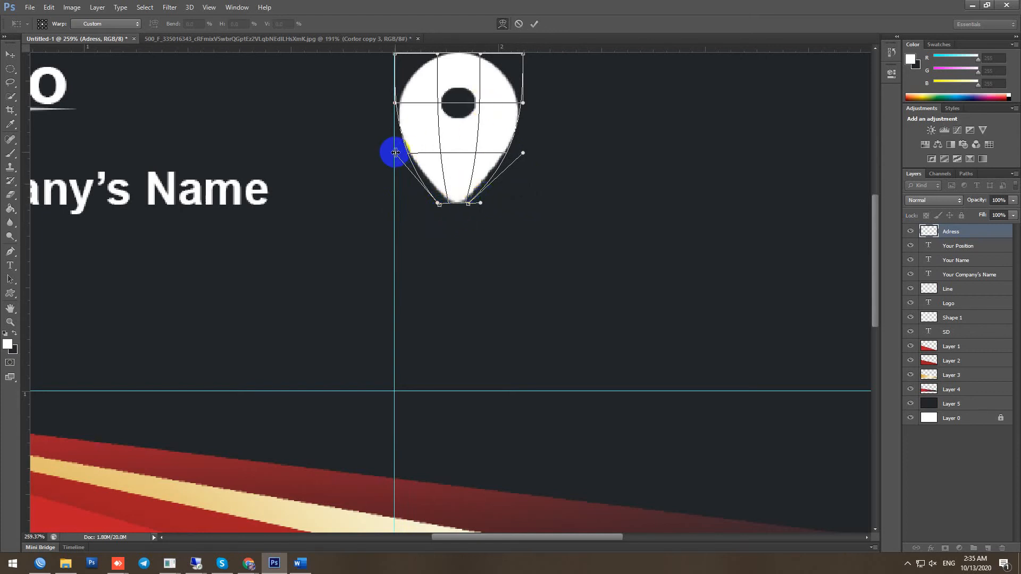
{"action": "left_click_drag", "start_coordinate": [395, 154], "coordinate": [404, 153]}
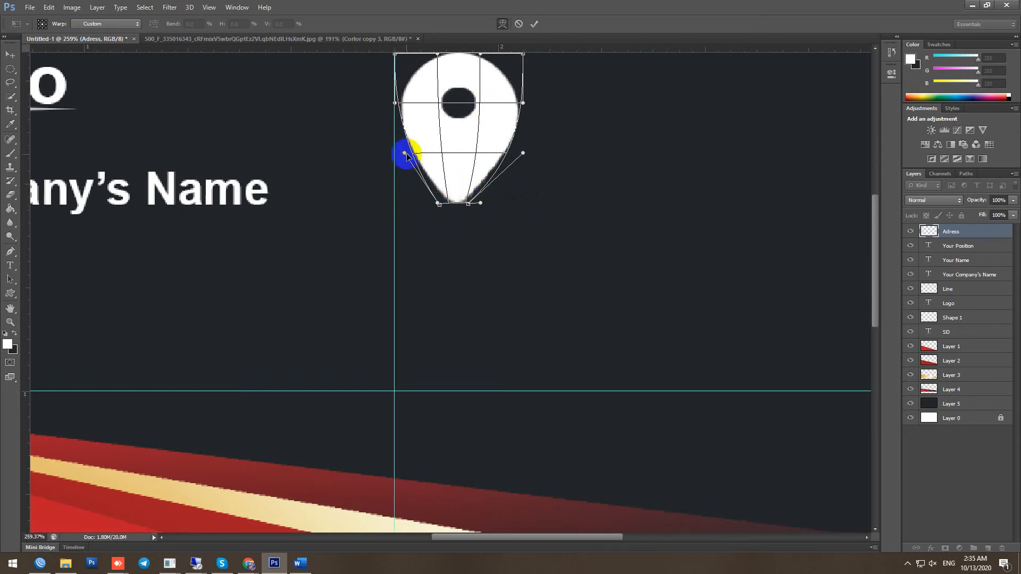
{"action": "left_click_drag", "start_coordinate": [524, 152], "coordinate": [510, 154]}
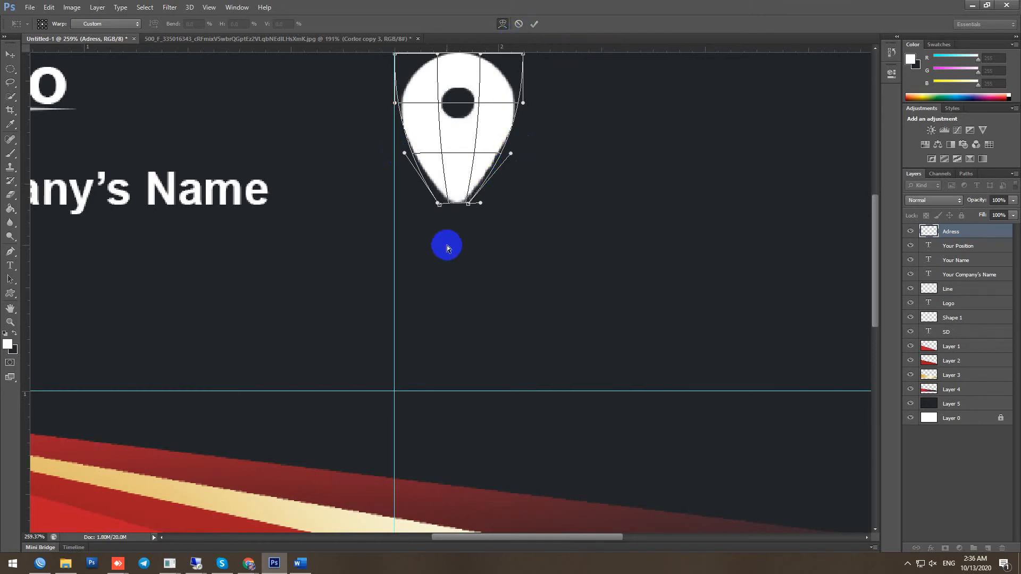
Sharpen the pin's bottom tip and commit the warp
{"action": "scroll", "coordinate": [453, 237], "scroll_direction": "up", "scroll_amount": 2}
{"action": "left_click_drag", "start_coordinate": [472, 196], "coordinate": [470, 223]}
{"action": "scroll", "coordinate": [481, 238], "scroll_direction": "down", "scroll_amount": 4}
{"action": "scroll", "coordinate": [483, 238], "scroll_direction": "down", "scroll_amount": 2}
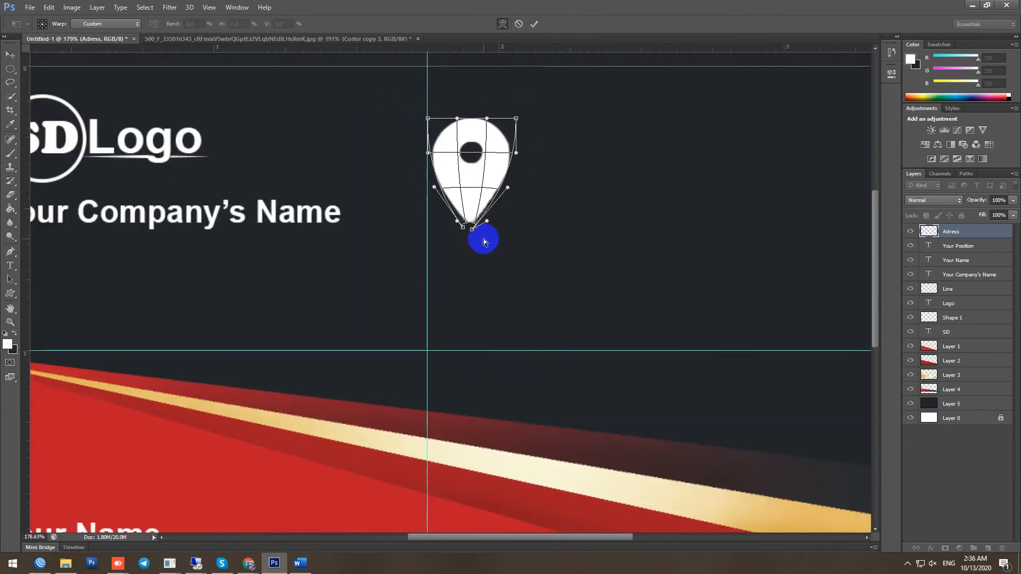
{"action": "key", "text": "Return"}
{"action": "scroll", "coordinate": [479, 221], "scroll_direction": "up", "scroll_amount": 2}
{"action": "scroll", "coordinate": [469, 221], "scroll_direction": "down", "scroll_amount": 3}
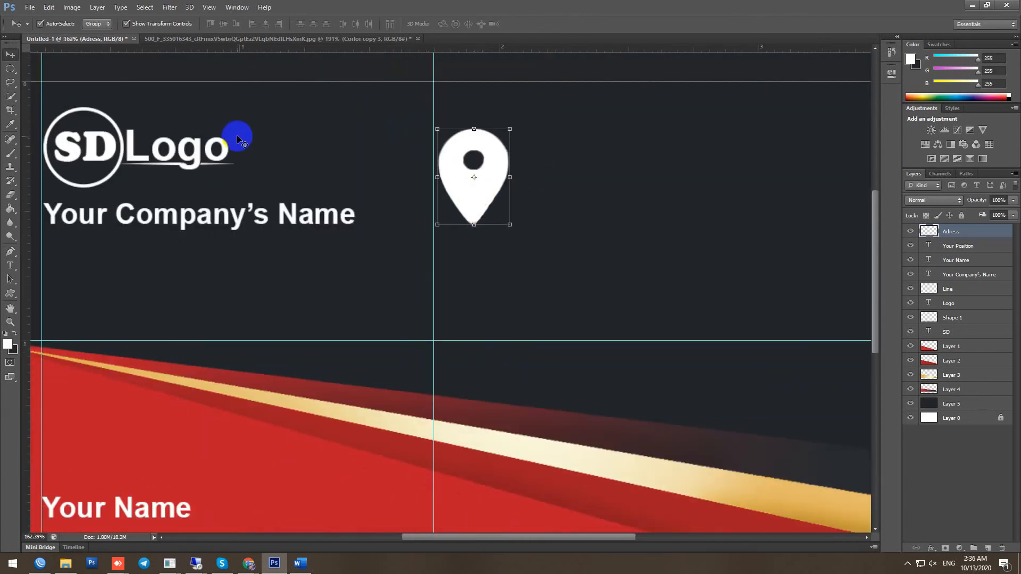
On a new layer, fill a circular selection around the pin with the card's red, then deselect
{"action": "left_click", "coordinate": [10, 68]}
{"action": "left_click_drag", "start_coordinate": [424, 128], "coordinate": [527, 234]}
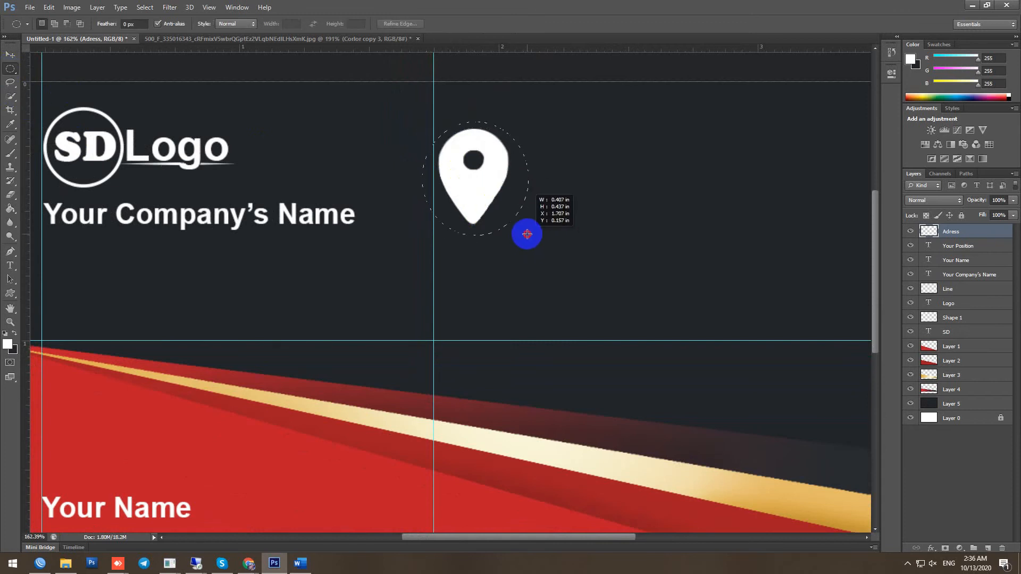
{"action": "left_click_drag", "start_coordinate": [526, 229], "coordinate": [526, 229]}
{"action": "left_click", "coordinate": [987, 548]}
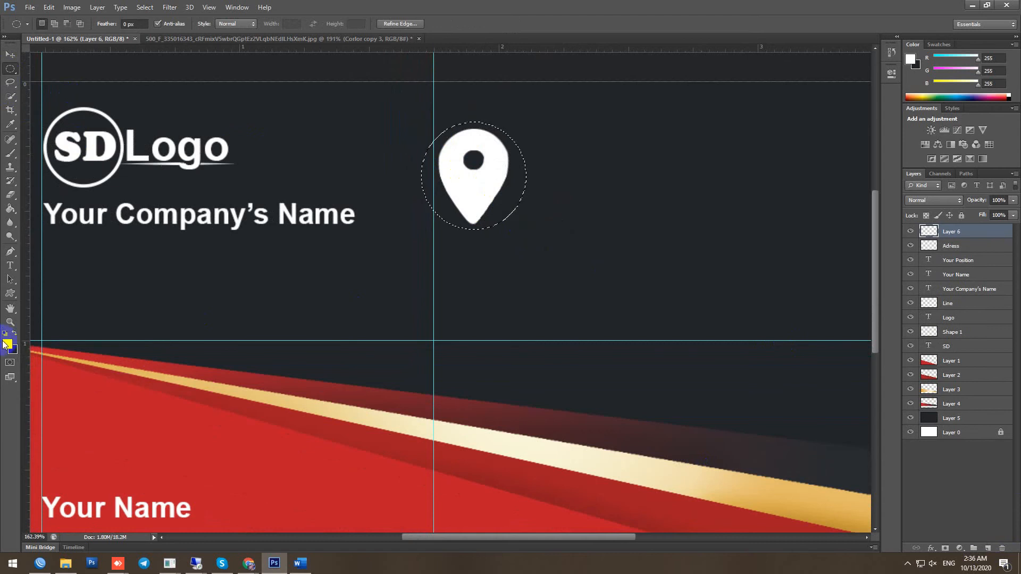
{"action": "left_click", "coordinate": [7, 343]}
{"action": "left_click", "coordinate": [221, 467]}
{"action": "left_click", "coordinate": [312, 264]}
{"action": "left_click", "coordinate": [10, 208]}
{"action": "left_click", "coordinate": [502, 189]}
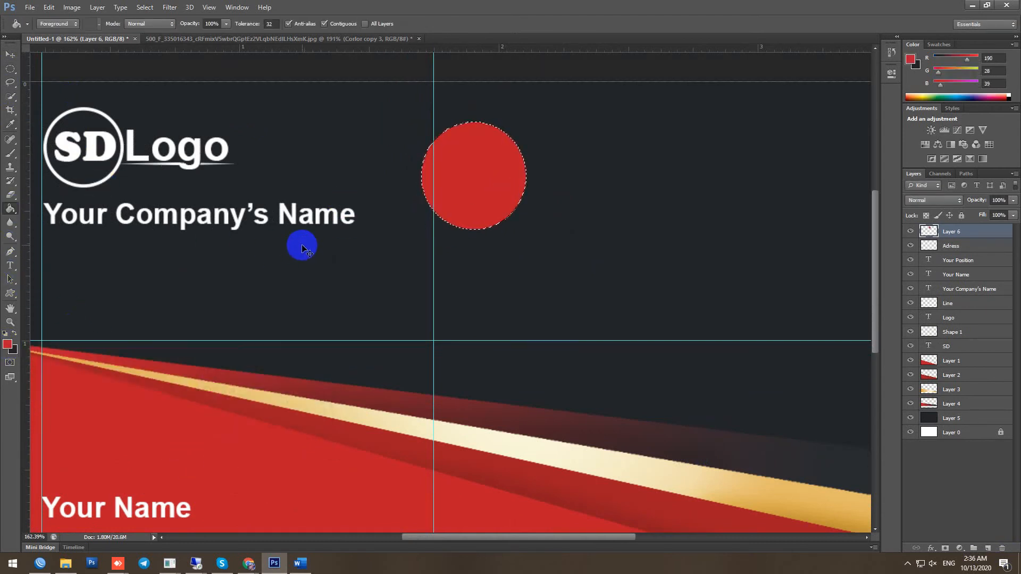
{"action": "left_click", "coordinate": [145, 7]}
{"action": "left_click", "coordinate": [186, 29]}
Move the red circle below the pin, shrink the pin inside it, and add an empty layer
{"action": "left_click_drag", "start_coordinate": [944, 230], "coordinate": [943, 254]}
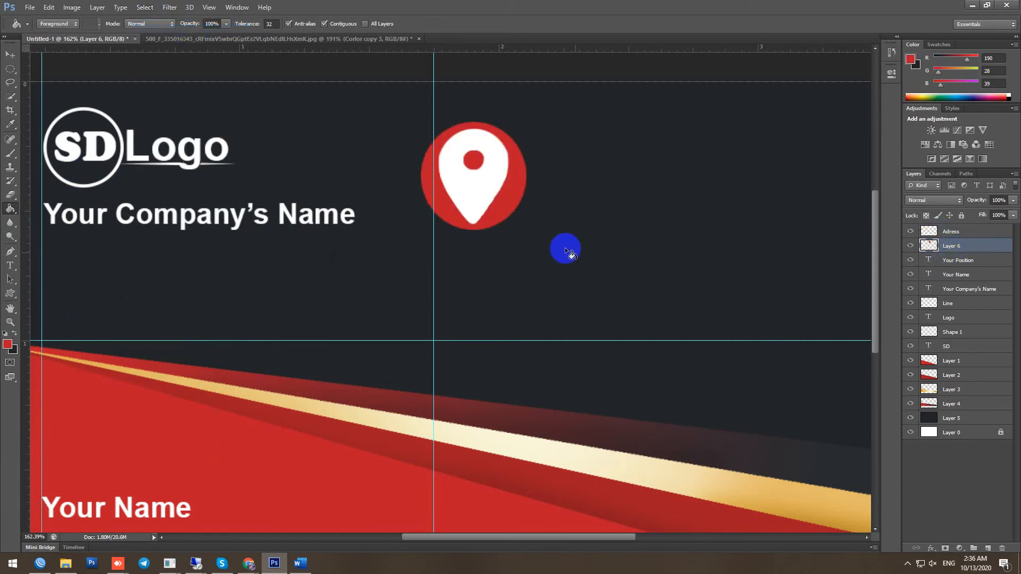
{"action": "left_click", "coordinate": [969, 232]}
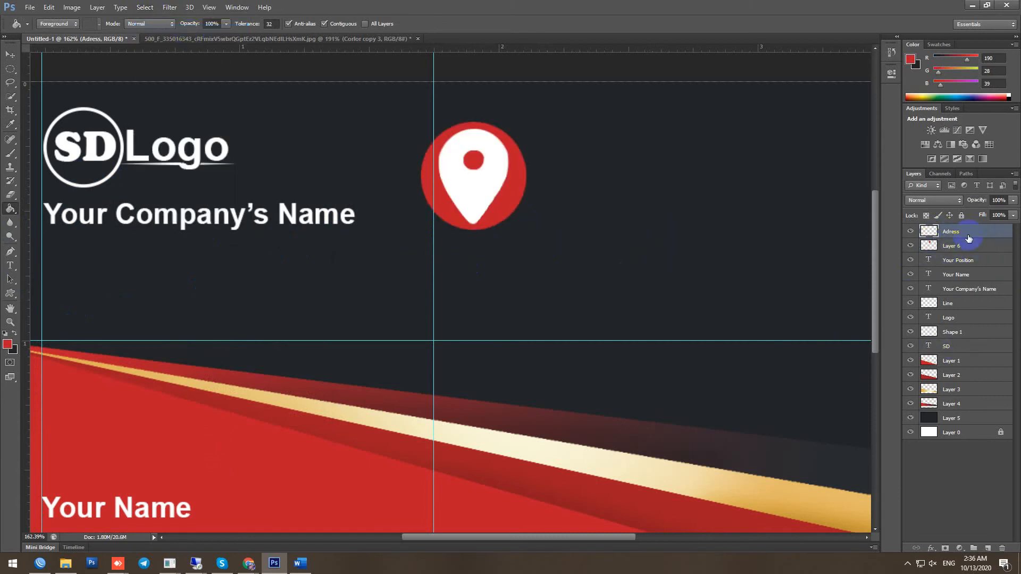
{"action": "key", "text": "ctrl+t"}
{"action": "left_click_drag", "start_coordinate": [506, 224], "coordinate": [499, 217]}
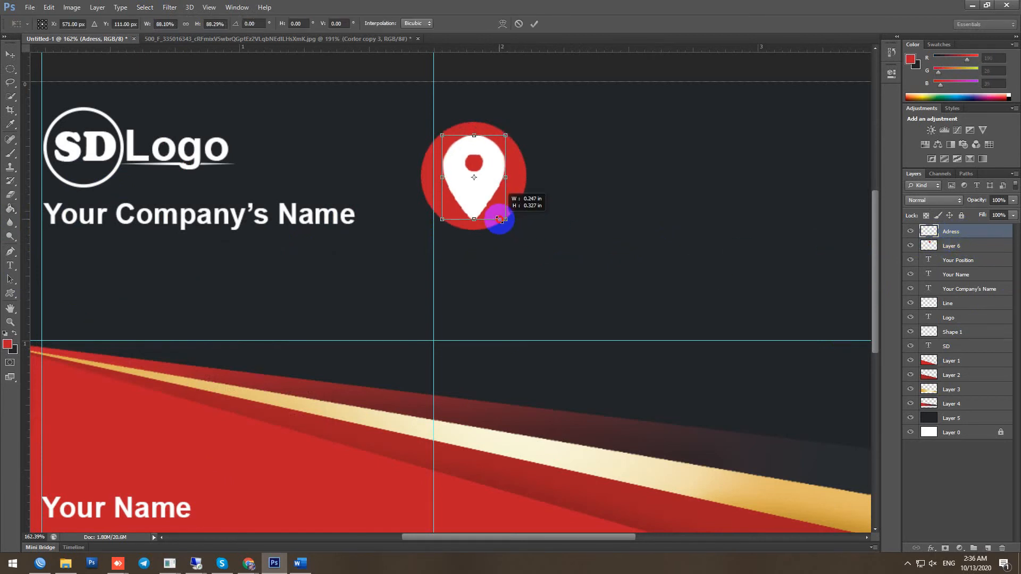
{"action": "key", "text": "Return"}
{"action": "key", "text": "g"}
{"action": "left_click", "coordinate": [987, 548]}
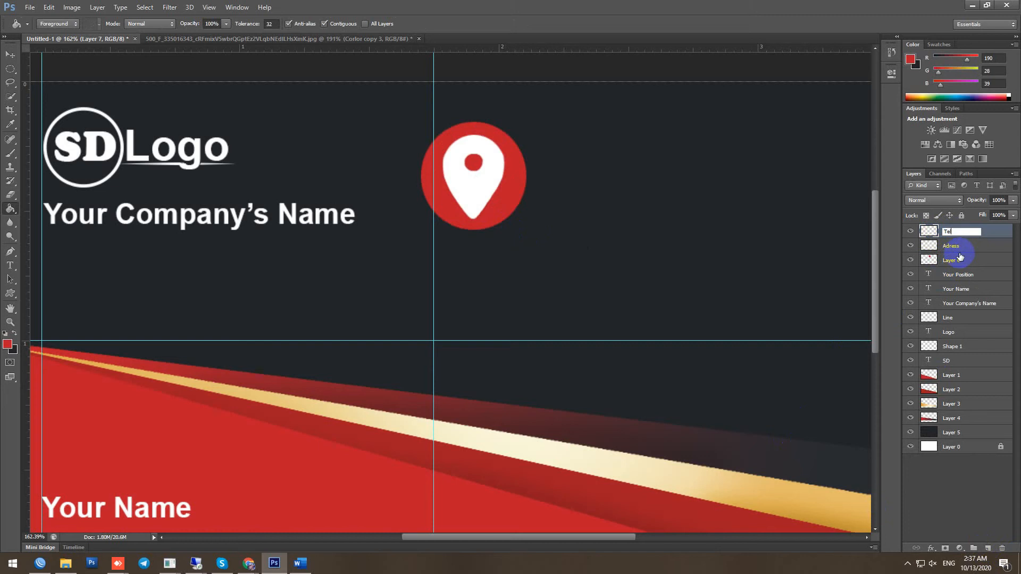
Draw a white telephone custom shape over the red circle
{"action": "left_click", "coordinate": [10, 294]}
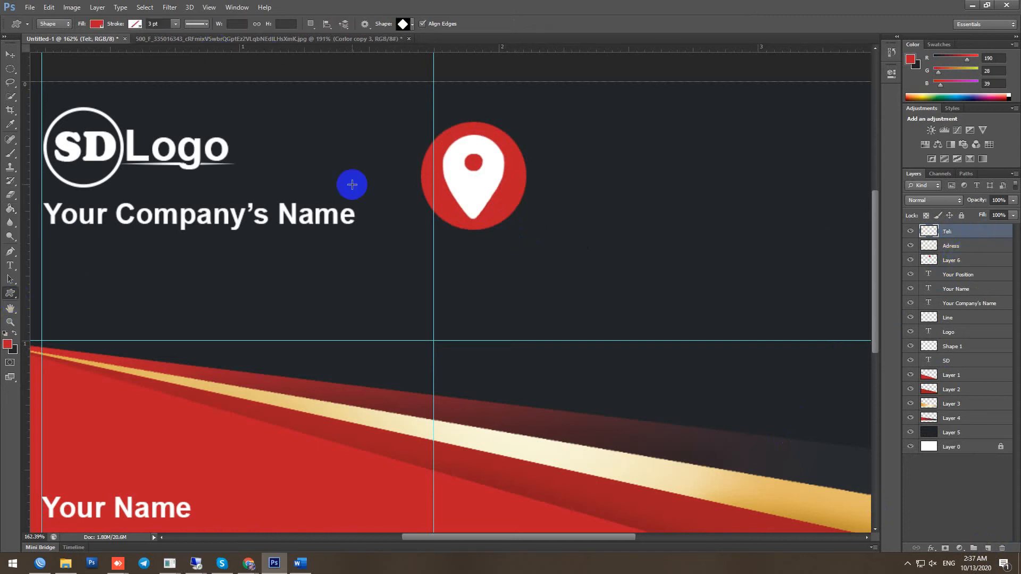
{"action": "left_click", "coordinate": [410, 26]}
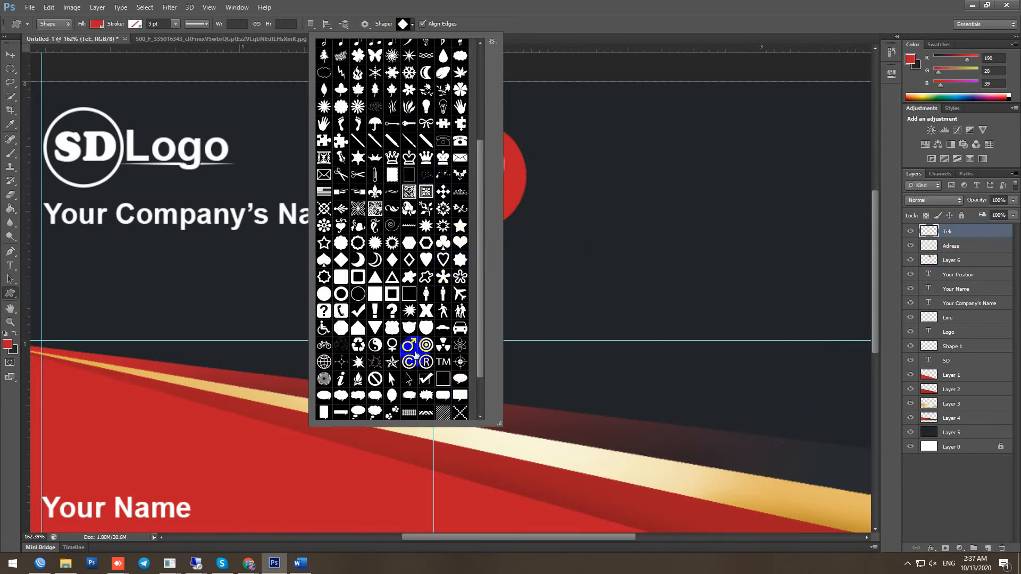
{"action": "key", "text": "Return"}
{"action": "left_click", "coordinate": [5, 333]}
{"action": "left_click", "coordinate": [15, 334]}
{"action": "left_click_drag", "start_coordinate": [443, 149], "coordinate": [503, 198]}
Rasterize the Tel layer and drag the location pin down below the circle
{"action": "right_click", "coordinate": [960, 234]}
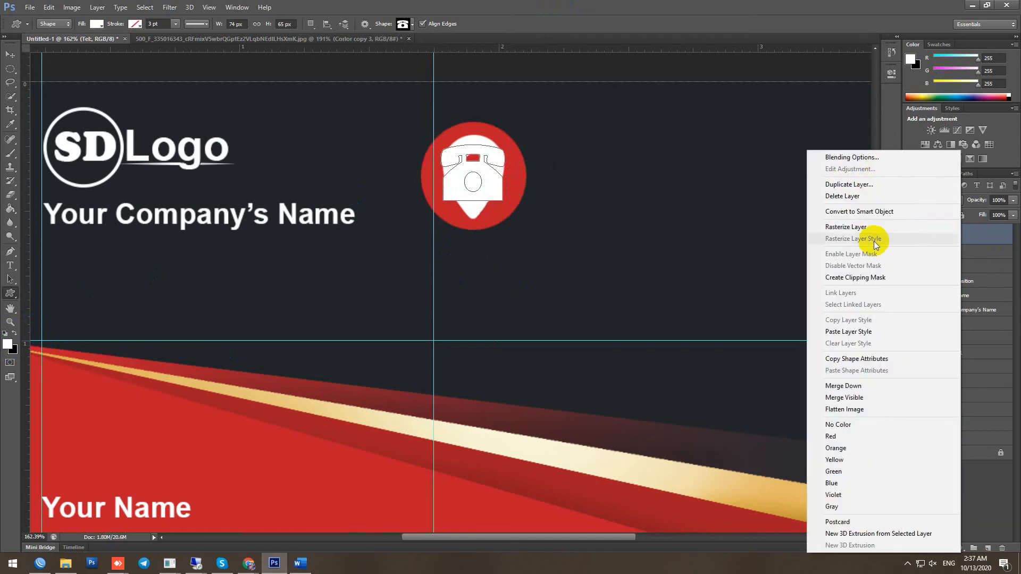
{"action": "left_click", "coordinate": [846, 227]}
{"action": "key", "text": "v"}
{"action": "left_click_drag", "start_coordinate": [478, 187], "coordinate": [475, 290]}
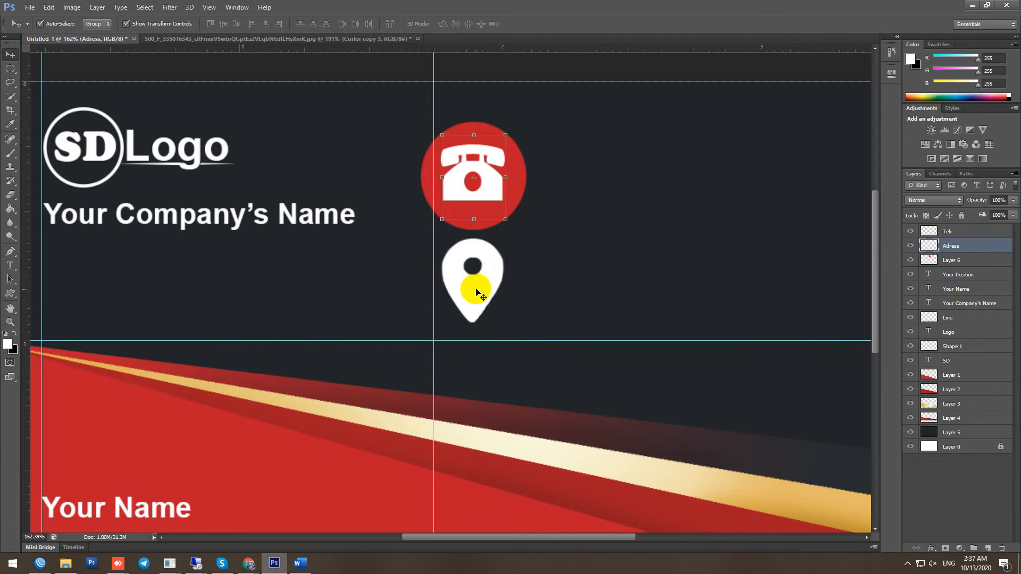
Move the telephone below the pin and place a copy of the red circle behind it
{"action": "key", "text": "ctrl+z"}
{"action": "left_click", "coordinate": [959, 232]}
{"action": "left_click_drag", "start_coordinate": [485, 188], "coordinate": [484, 292]}
{"action": "left_click_drag", "start_coordinate": [513, 197], "coordinate": [512, 294]}
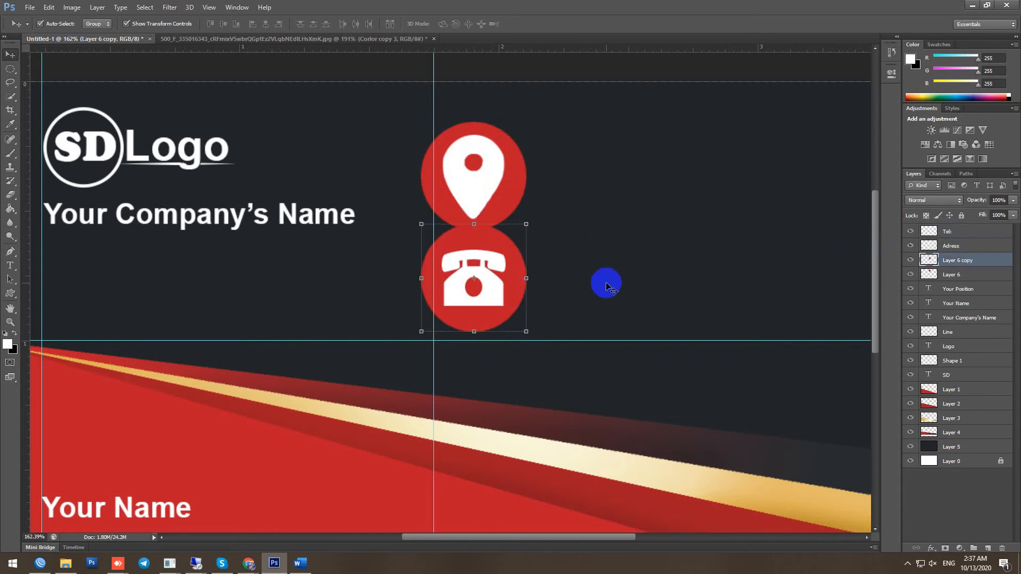
{"action": "left_click_drag", "start_coordinate": [982, 267], "coordinate": [983, 239]}
Add a new layer at the top of the stack and name it Email
{"action": "left_click", "coordinate": [988, 548]}
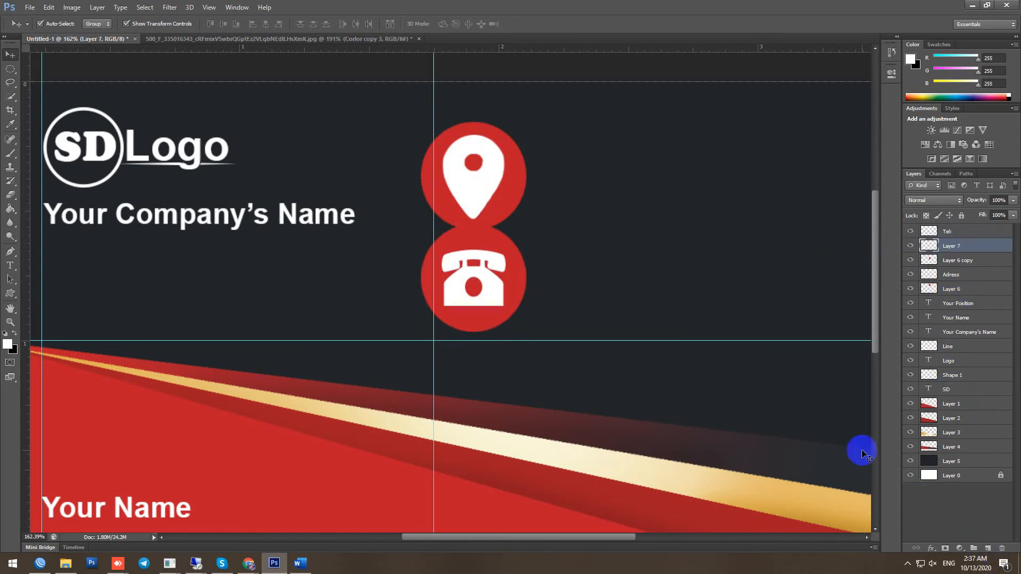
{"action": "left_click_drag", "start_coordinate": [965, 230], "coordinate": [963, 229]}
{"action": "double_click", "coordinate": [950, 232]}
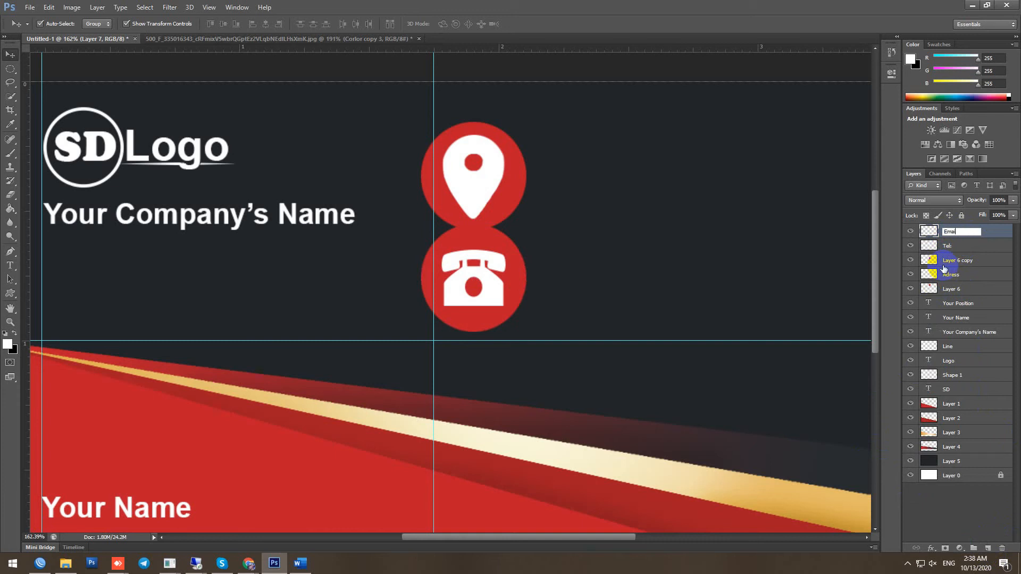
{"action": "key", "text": "Return"}
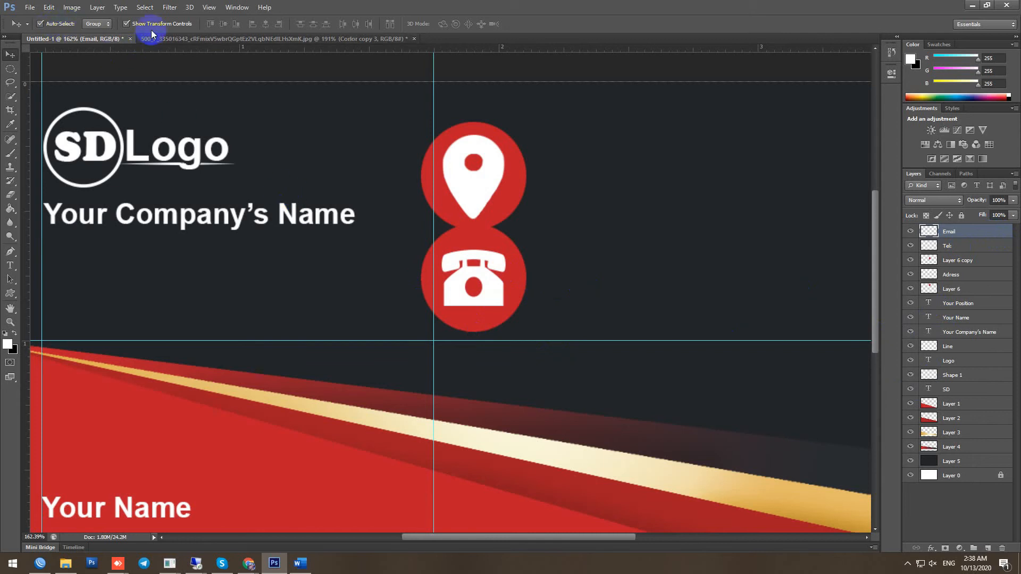
Draw a white envelope custom shape over the lower circle and rasterize it
{"action": "left_click", "coordinate": [10, 293]}
{"action": "left_click", "coordinate": [407, 23]}
{"action": "left_click", "coordinate": [458, 156]}
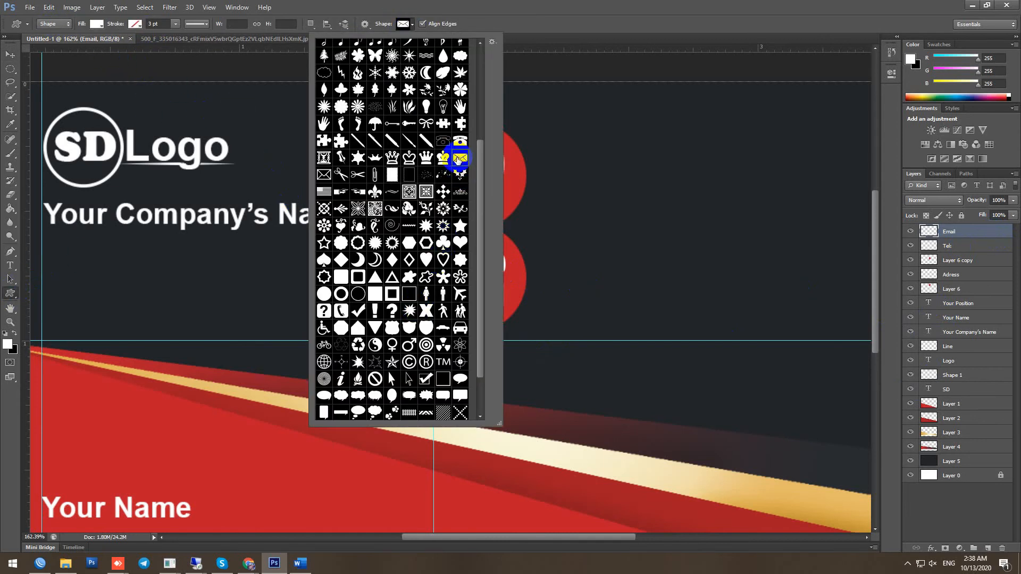
{"action": "left_click", "coordinate": [612, 20]}
{"action": "left_click_drag", "start_coordinate": [443, 256], "coordinate": [504, 303]}
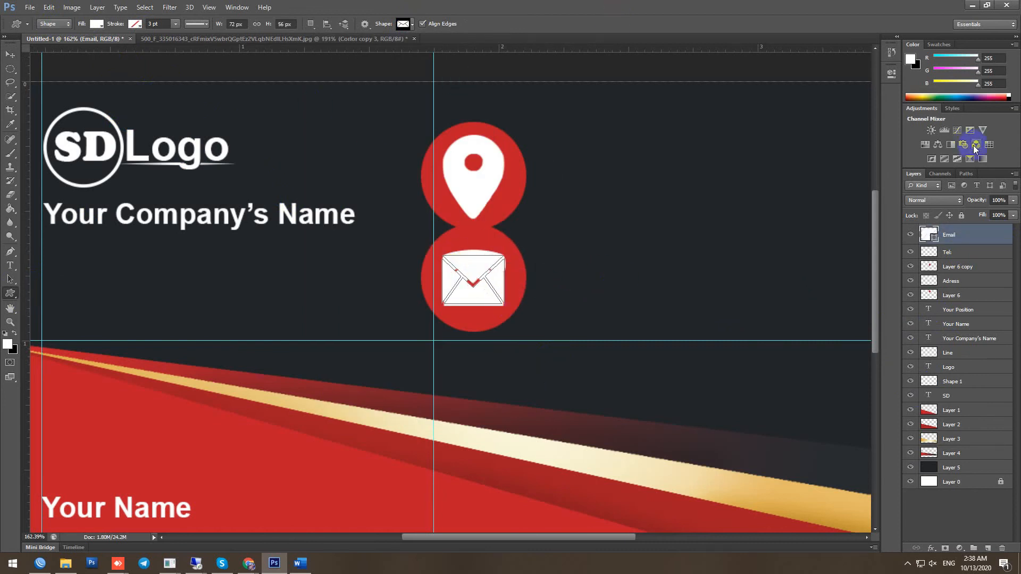
{"action": "right_click", "coordinate": [967, 235]}
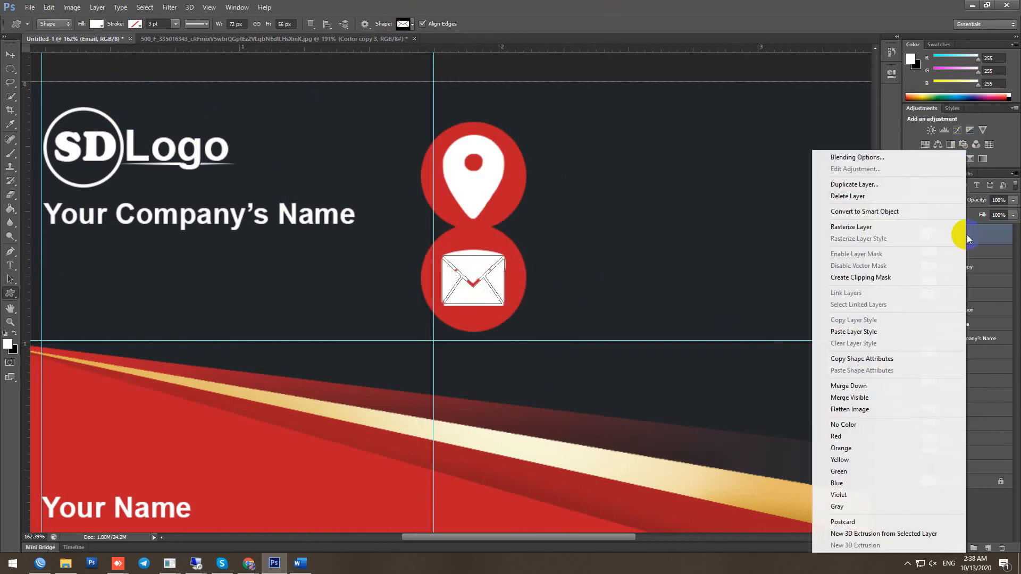
{"action": "left_click", "coordinate": [877, 227]}
Move the envelope right, copy a red circle behind it below Email, and add a top layer
{"action": "key", "text": "v"}
{"action": "left_click_drag", "start_coordinate": [493, 293], "coordinate": [630, 185]}
{"action": "left_click_drag", "start_coordinate": [510, 197], "coordinate": [647, 194]}
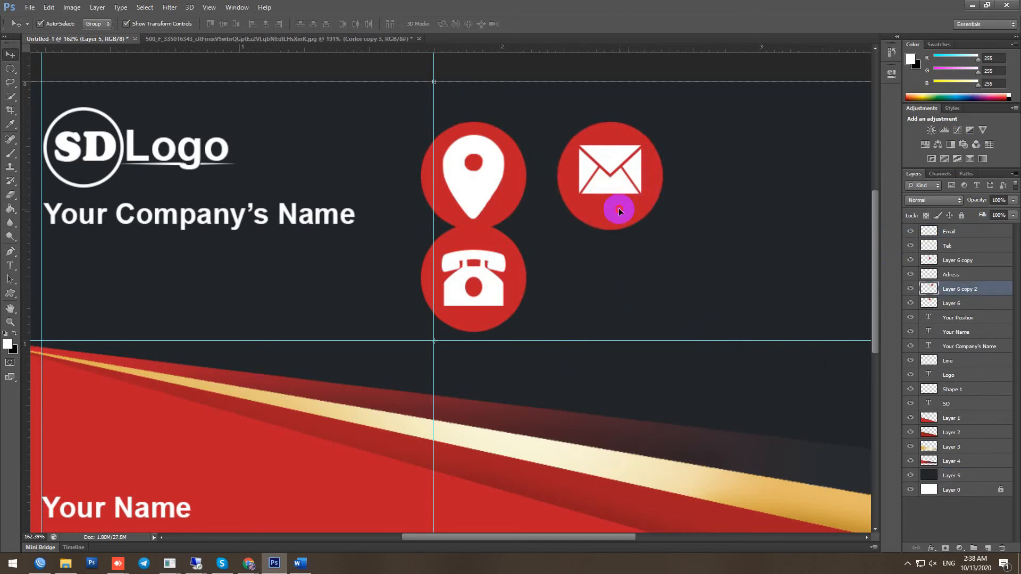
{"action": "left_click_drag", "start_coordinate": [965, 294], "coordinate": [971, 237]}
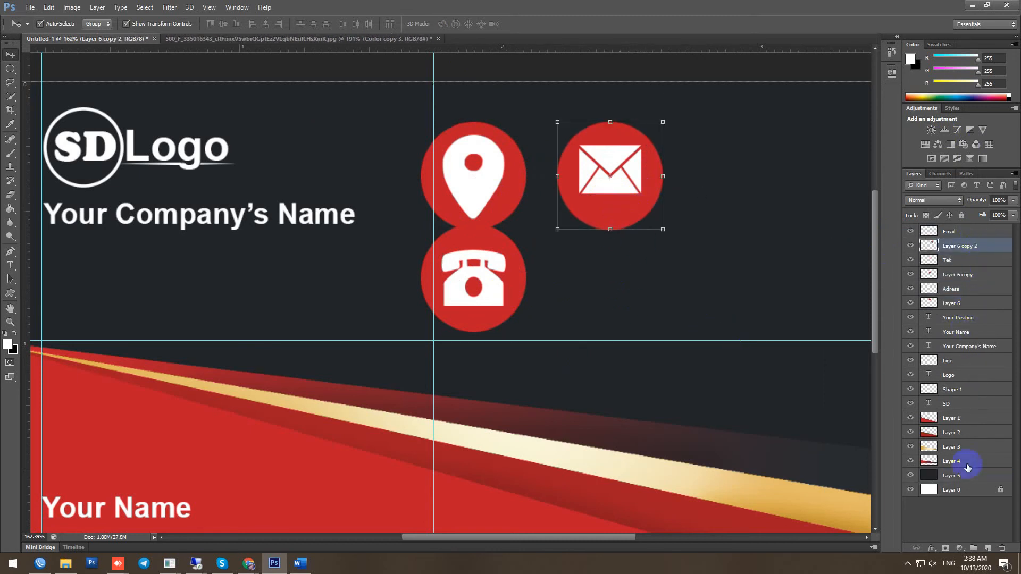
{"action": "left_click", "coordinate": [987, 548]}
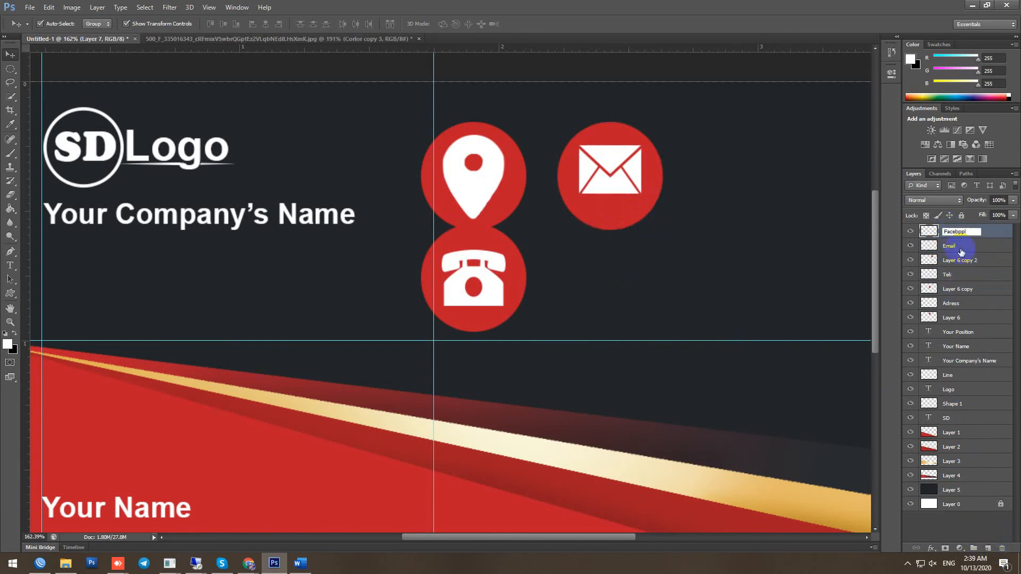
Name the new layer FB and browse the custom shape list
{"action": "type", "text": "FB"}
{"action": "key", "text": "Return"}
{"action": "left_click", "coordinate": [10, 293]}
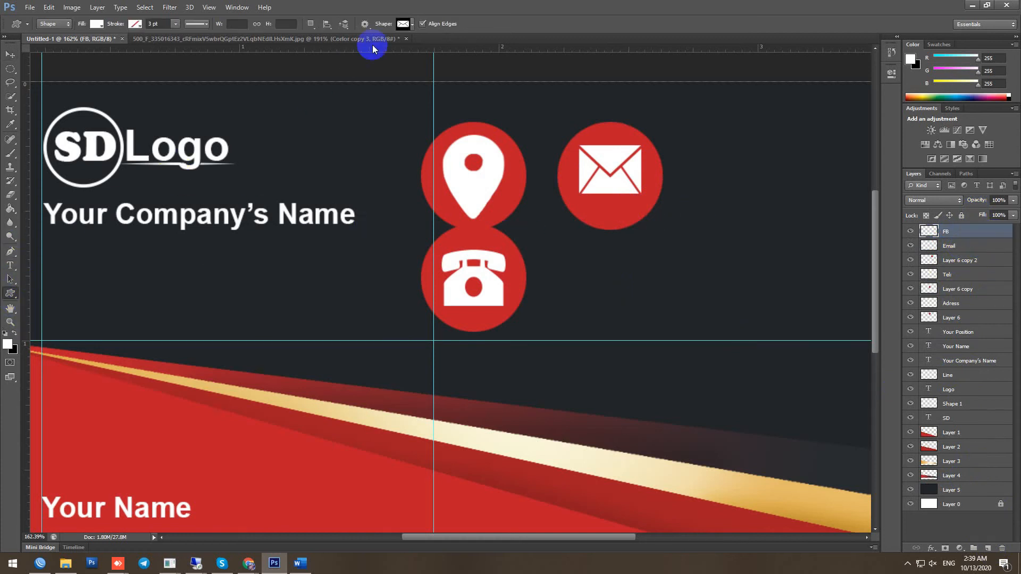
{"action": "left_click", "coordinate": [413, 24]}
{"action": "left_click_drag", "start_coordinate": [477, 267], "coordinate": [487, 310]}
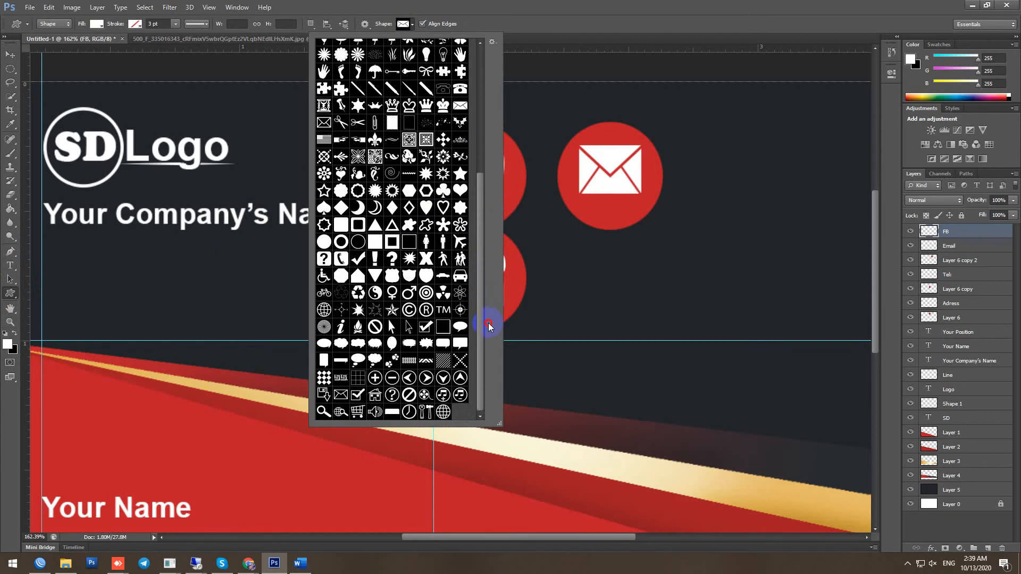
{"action": "left_click_drag", "start_coordinate": [487, 309], "coordinate": [481, 169]}
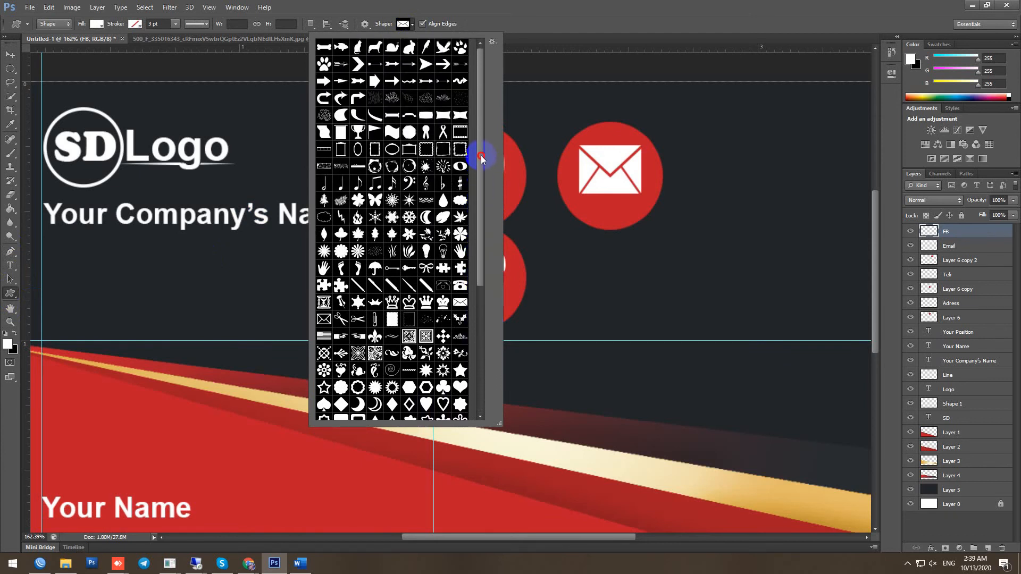
{"action": "left_click", "coordinate": [612, 35]}
Type a bold 14 pt letter f below the envelope icon
{"action": "key", "text": "t"}
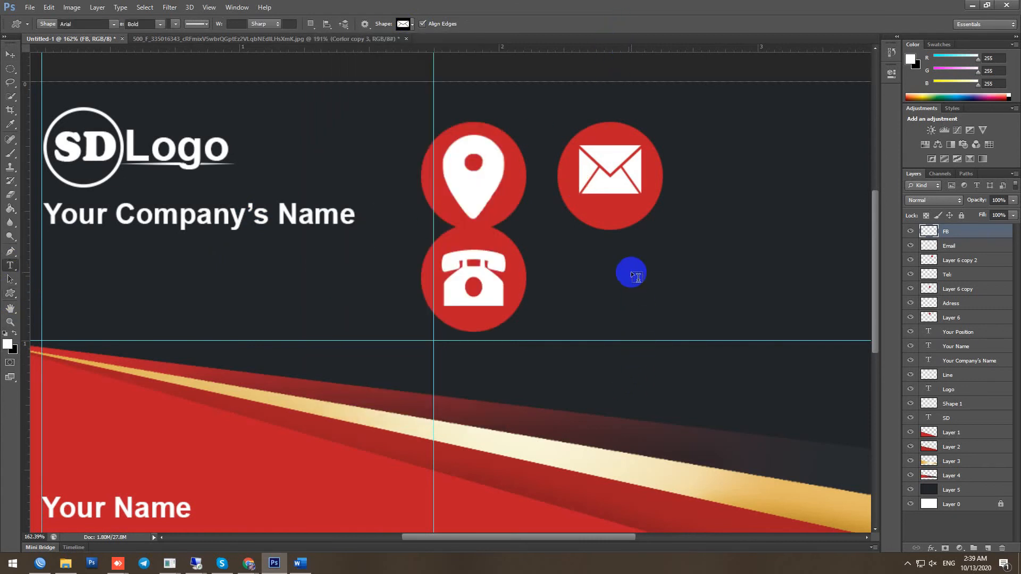
{"action": "left_click", "coordinate": [596, 260]}
{"action": "left_click", "coordinate": [221, 24]}
{"action": "left_click", "coordinate": [218, 123]}
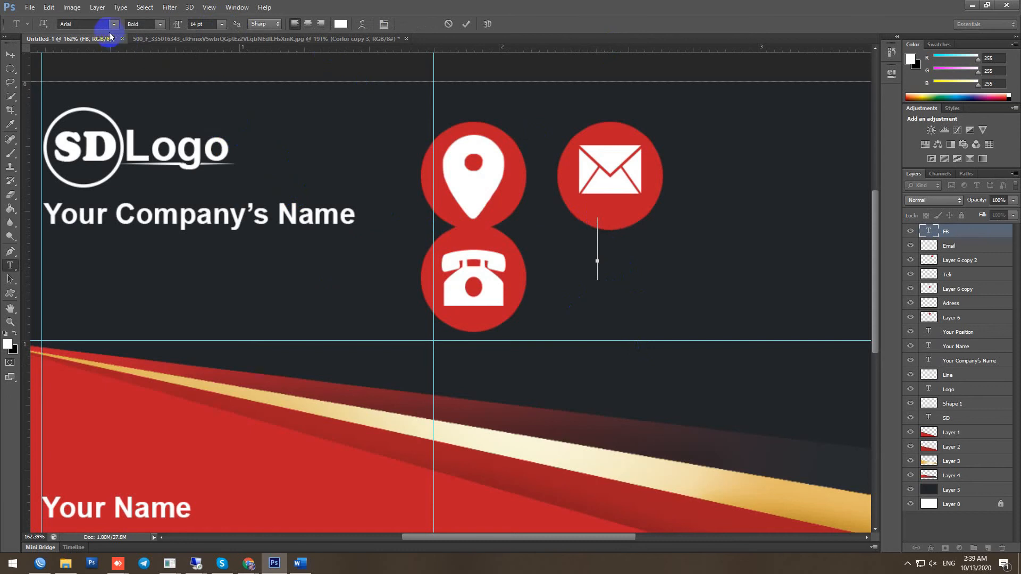
{"action": "type", "text": "F"}
{"action": "type", "text": "f"}
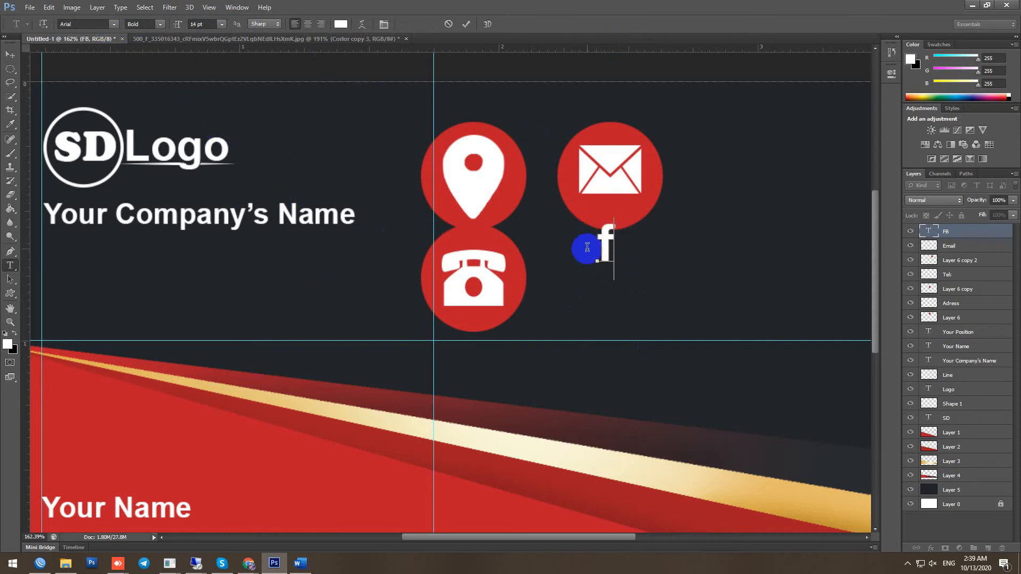
{"action": "left_click", "coordinate": [465, 24]}
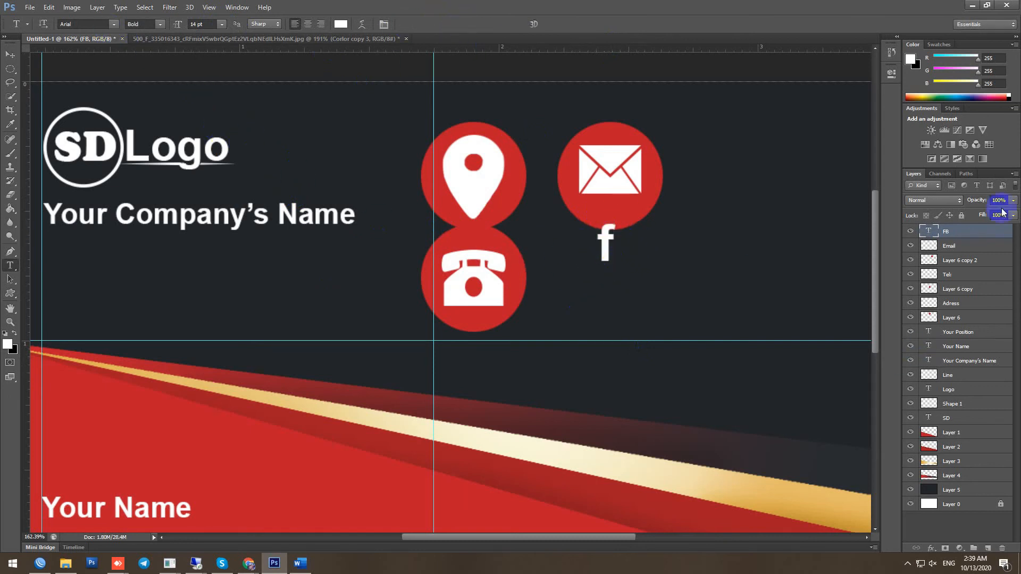
Rasterize the f, position it below the envelope, and copy a red circle behind it
{"action": "right_click", "coordinate": [965, 233]}
{"action": "left_click", "coordinate": [861, 182]}
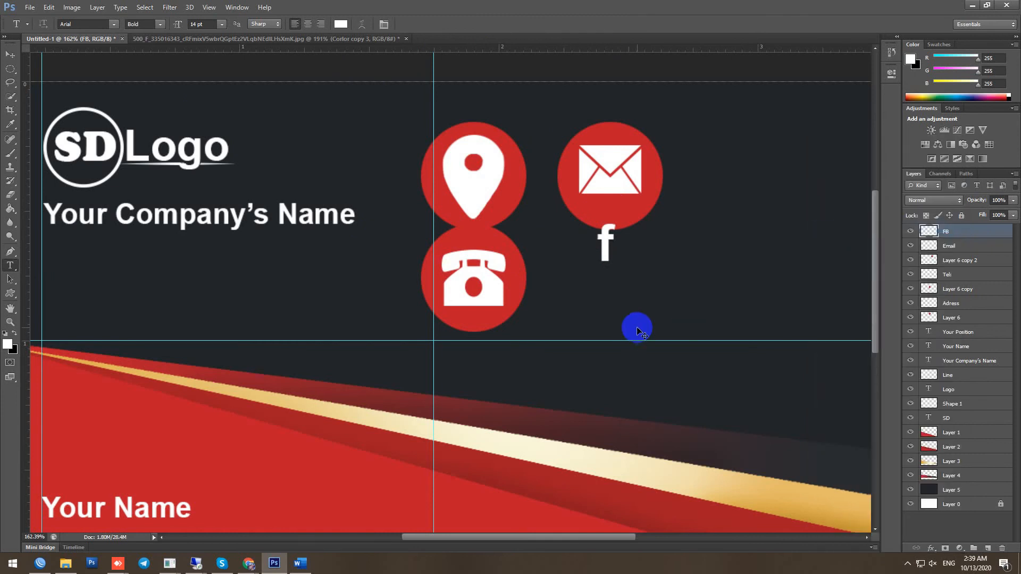
{"action": "key", "text": "ctrl+t"}
{"action": "left_click_drag", "start_coordinate": [608, 257], "coordinate": [623, 191]}
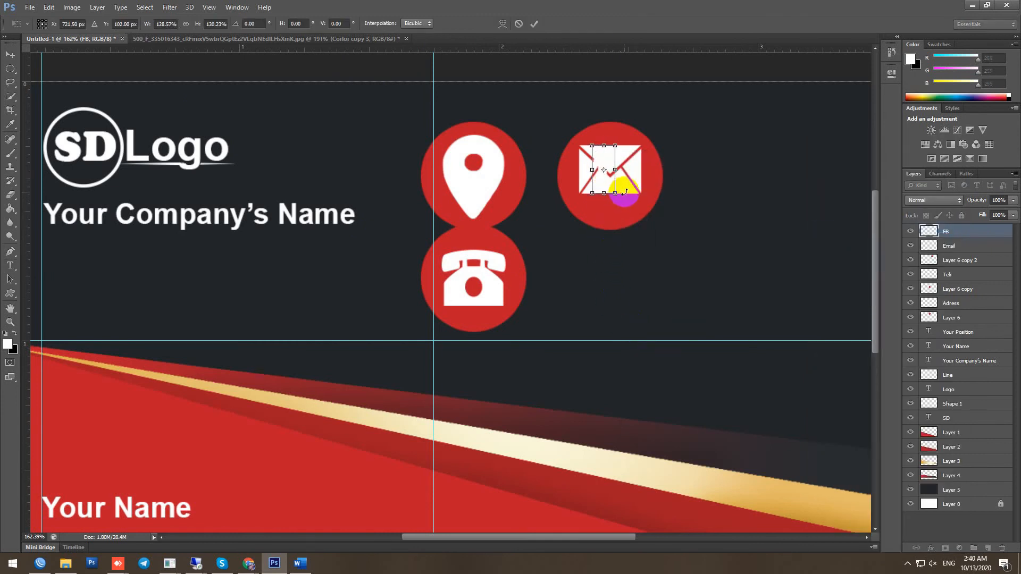
{"action": "key", "text": "Return"}
{"action": "left_click_drag", "start_coordinate": [605, 195], "coordinate": [611, 294]}
{"action": "left_click_drag", "start_coordinate": [516, 290], "coordinate": [648, 291]}
Shrink the location pin slightly and delete the old red circles behind the other icons
{"action": "left_click", "coordinate": [468, 164]}
{"action": "left_click_drag", "start_coordinate": [505, 219], "coordinate": [481, 193]}
{"action": "key", "text": "Return"}
{"action": "left_click", "coordinate": [620, 223]}
{"action": "key", "text": "Delete"}
{"action": "left_click", "coordinate": [642, 261]}
{"action": "key", "text": "Delete"}
{"action": "left_click", "coordinate": [516, 292]}
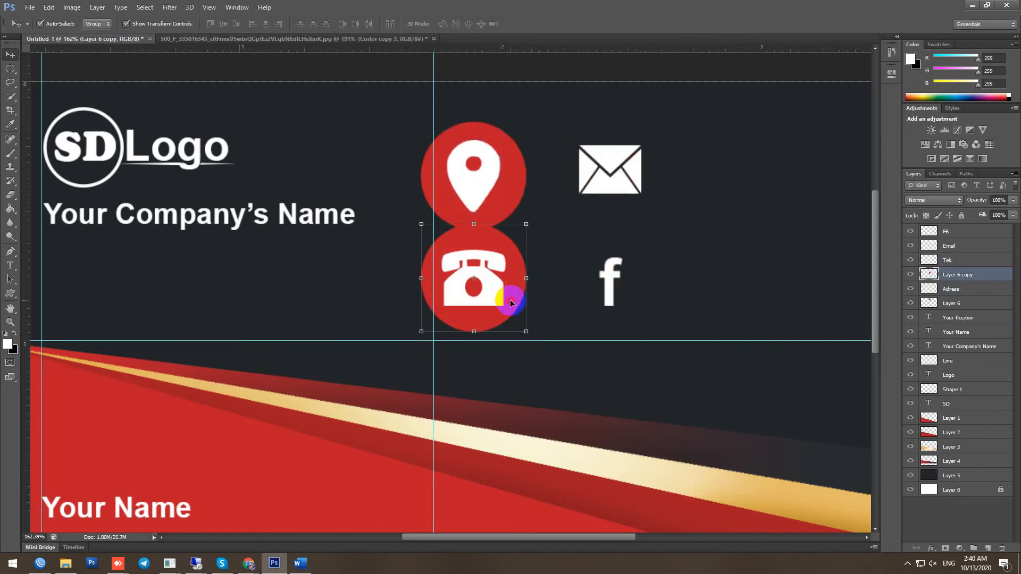
{"action": "key", "text": "Delete"}
Resize and reposition the pin's red circle, then copy it behind the phone and envelope icons
{"action": "left_click", "coordinate": [517, 198]}
{"action": "left_click_drag", "start_coordinate": [526, 229], "coordinate": [508, 212]}
{"action": "left_click_drag", "start_coordinate": [484, 140], "coordinate": [495, 149]}
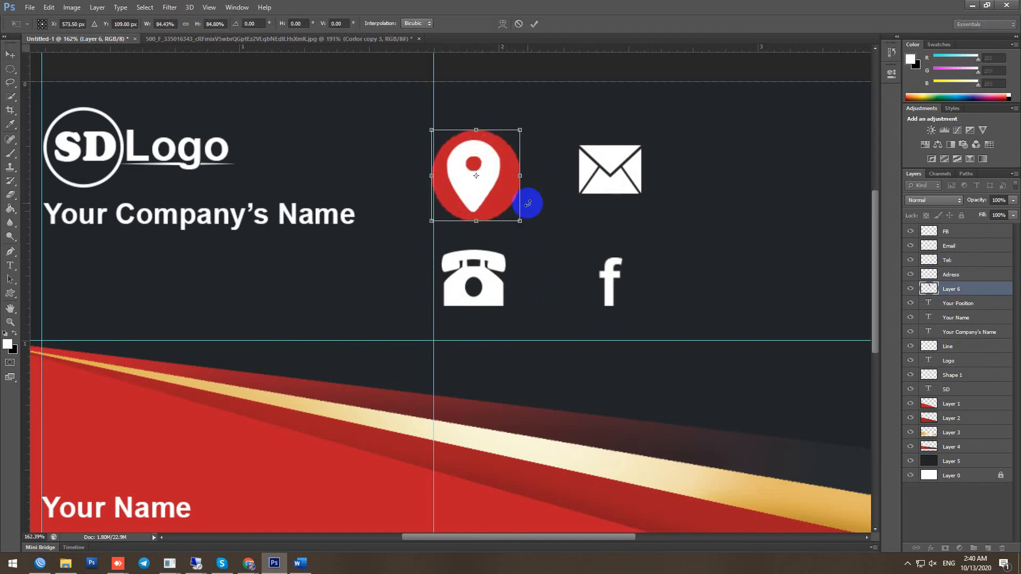
{"action": "key", "text": "Up"}
{"action": "key", "text": "Up"}
{"action": "key", "text": "Left"}
{"action": "key", "text": "Left"}
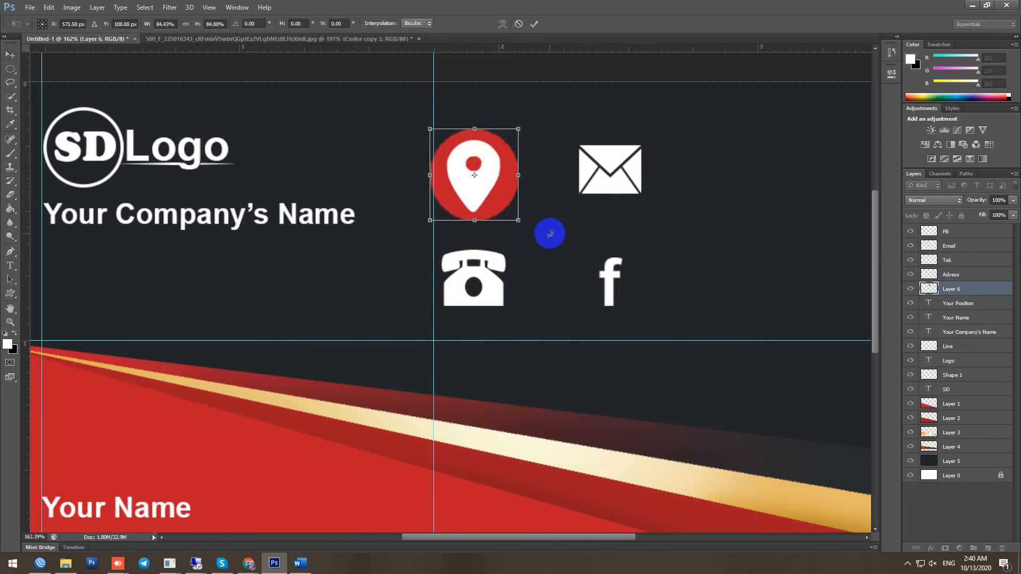
{"action": "left_click_drag", "start_coordinate": [474, 222], "coordinate": [463, 218]}
{"action": "scroll", "coordinate": [475, 226], "scroll_direction": "up", "scroll_amount": 3}
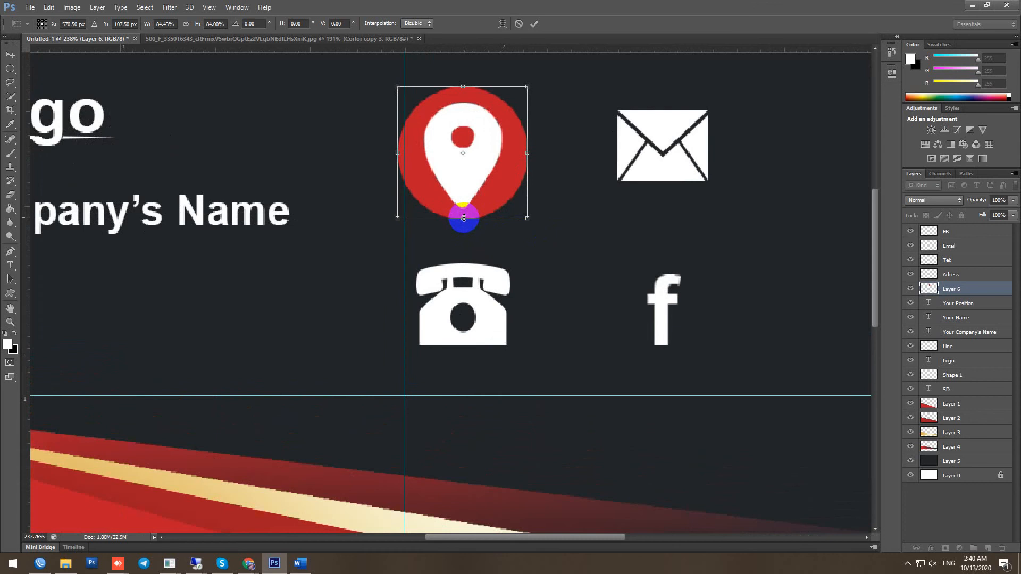
{"action": "double_click", "coordinate": [483, 183]}
{"action": "left_click_drag", "start_coordinate": [500, 191], "coordinate": [698, 168]}
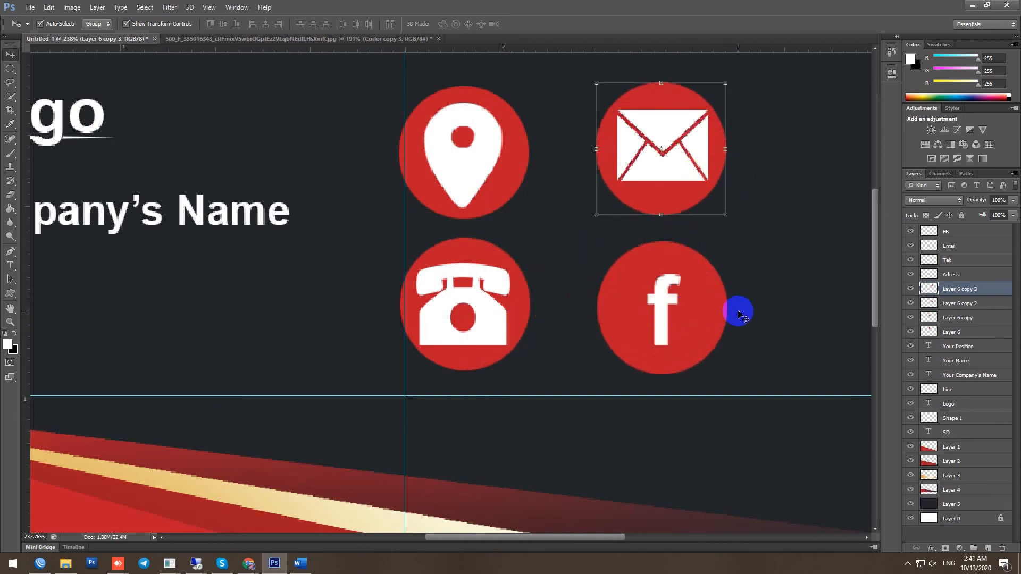
{"action": "left_click", "coordinate": [458, 169]}
Merge each red circle into the pin, Email and FB layers with Ctrl+E
{"action": "left_click", "coordinate": [526, 172], "text": "shift"}
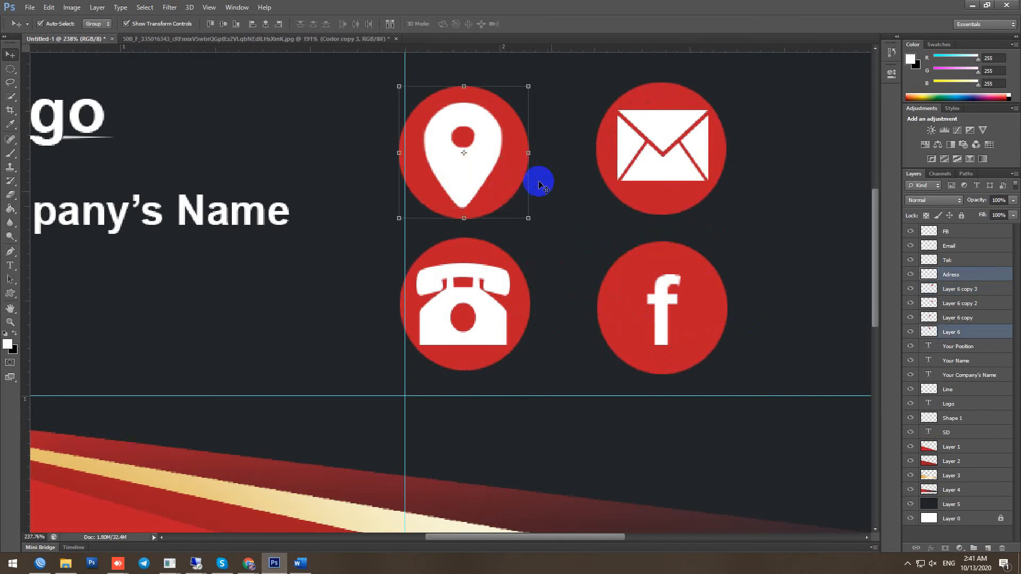
{"action": "right_click", "coordinate": [978, 332]}
{"action": "left_click", "coordinate": [825, 194]}
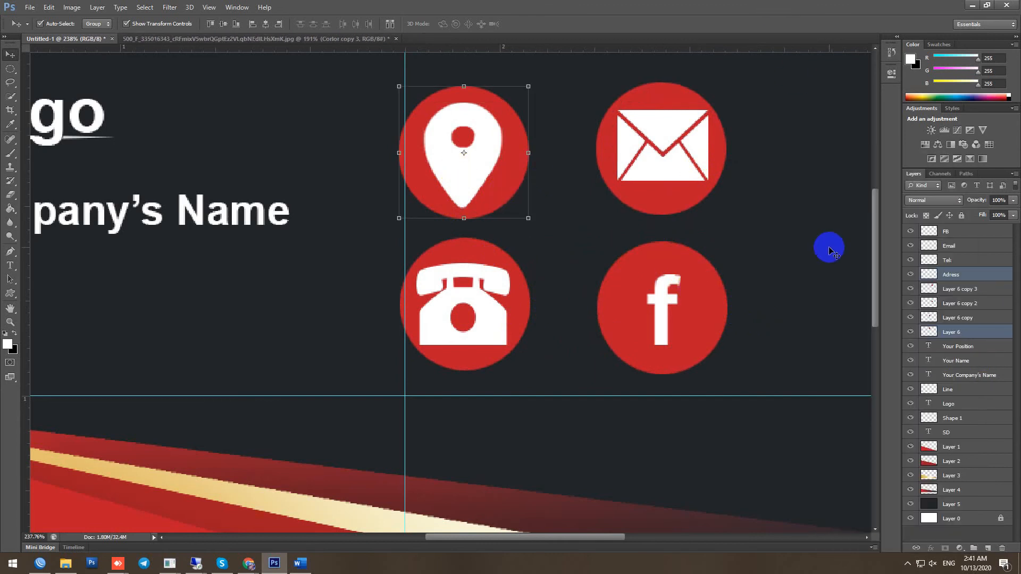
{"action": "key", "text": "ctrl+e"}
{"action": "mouse_move", "coordinate": [507, 180]}
{"action": "left_mouse_down"}
{"action": "mouse_move", "coordinate": [524, 183]}
{"action": "mouse_move", "coordinate": [505, 179]}
{"action": "left_mouse_up"}
{"action": "left_click", "coordinate": [671, 199]}
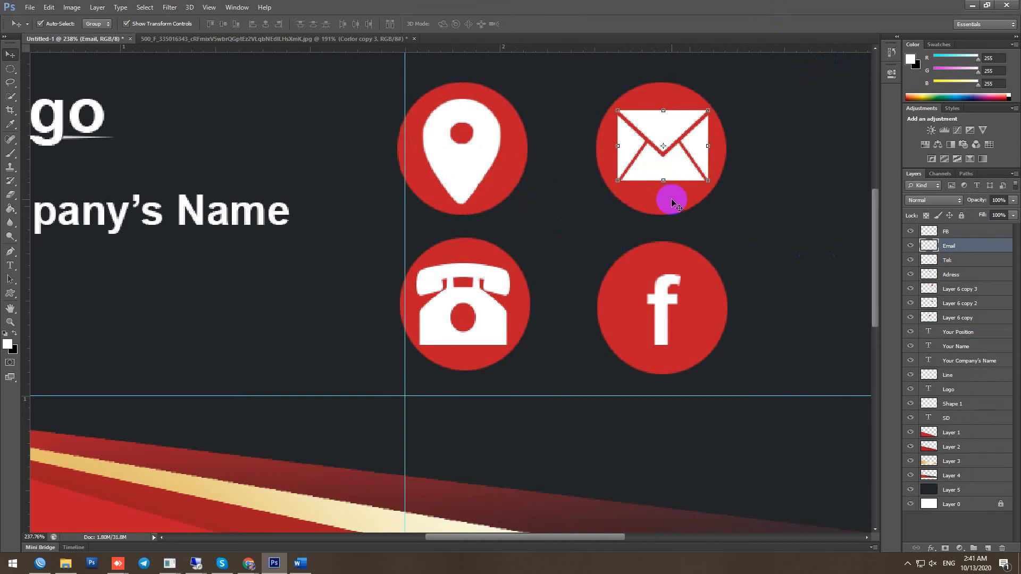
{"action": "left_click", "coordinate": [672, 201], "text": "shift"}
{"action": "key", "text": "ctrl+e"}
{"action": "left_click", "coordinate": [673, 305]}
{"action": "left_click", "coordinate": [710, 316], "text": "shift"}
{"action": "key", "text": "ctrl+e"}
Merge the phone's red circle into the Tel layer
{"action": "left_click", "coordinate": [444, 307]}
{"action": "left_click", "coordinate": [522, 314], "text": "shift"}
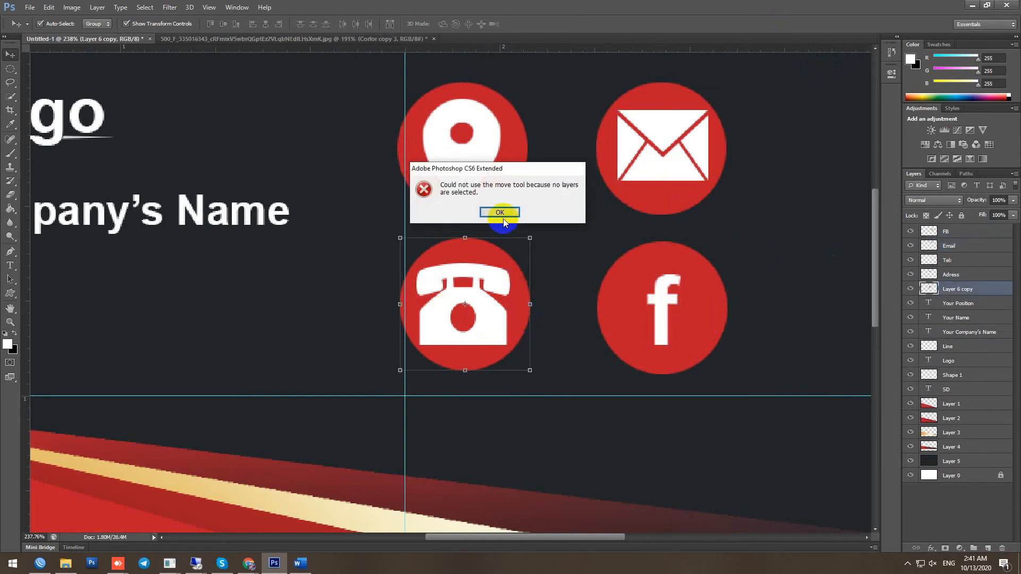
{"action": "left_click", "coordinate": [500, 212]}
{"action": "left_click", "coordinate": [480, 326]}
{"action": "left_click", "coordinate": [524, 310], "text": "shift"}
{"action": "key", "text": "ctrl+e"}
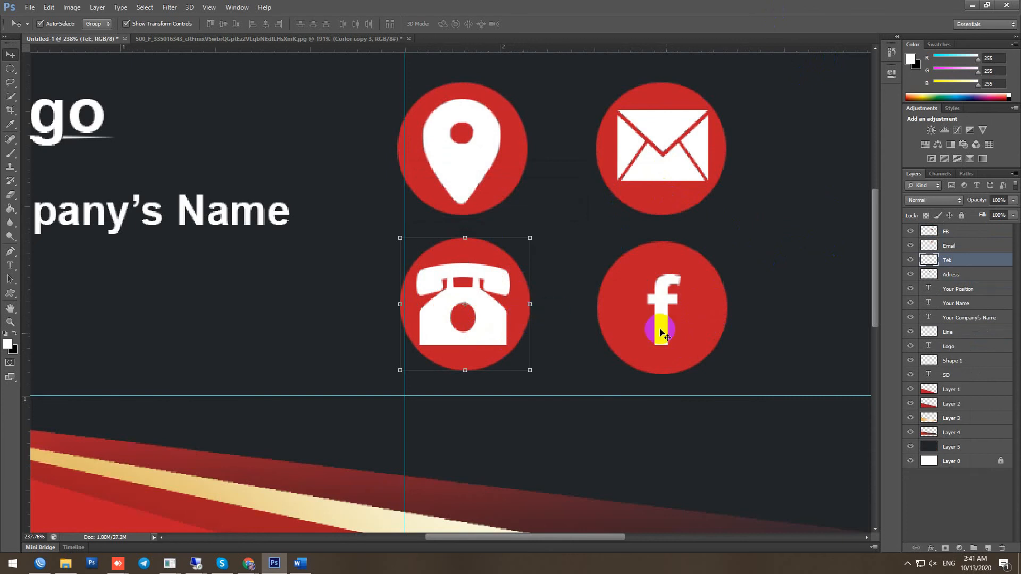
Select the phone, email, Facebook and location icons and scale all four down together
{"action": "key", "text": "ctrl+0"}
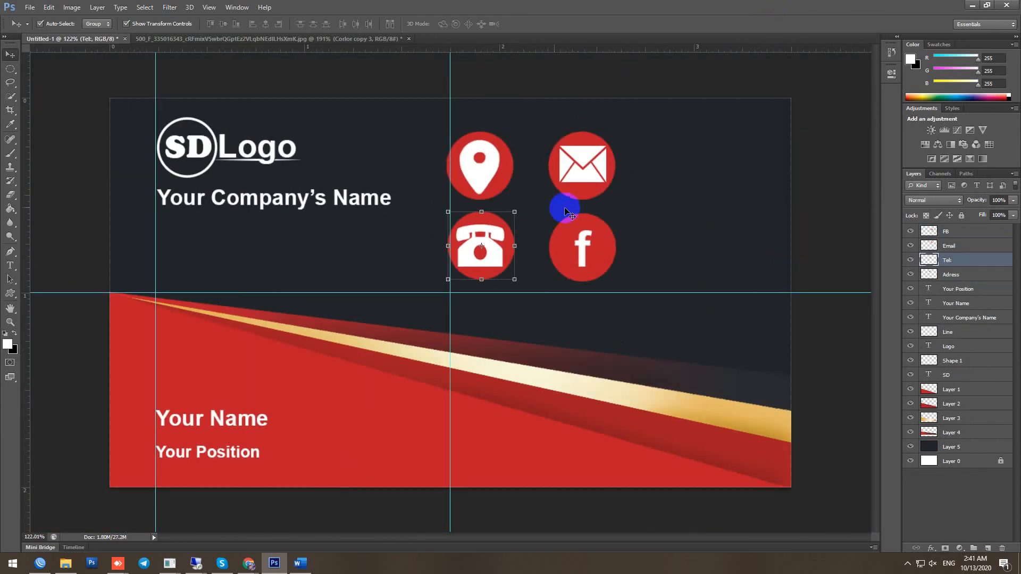
{"action": "left_click", "coordinate": [483, 160]}
{"action": "left_click", "coordinate": [581, 160]}
{"action": "left_click", "coordinate": [489, 178], "text": "shift"}
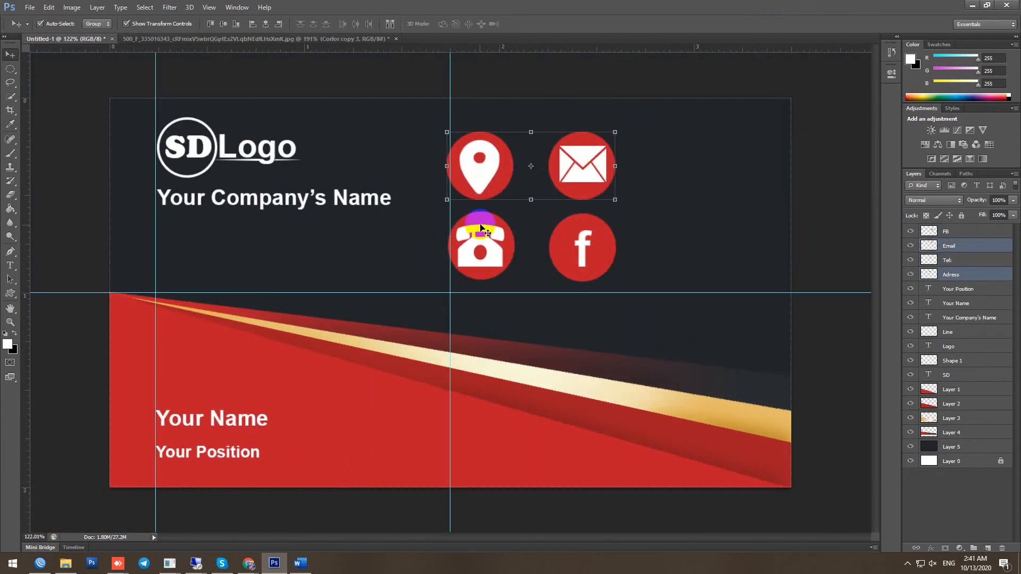
{"action": "left_click", "coordinate": [482, 237], "text": "shift"}
{"action": "left_click", "coordinate": [592, 252], "text": "shift"}
{"action": "left_click_drag", "start_coordinate": [616, 281], "coordinate": [539, 306]}
{"action": "key", "text": "Return"}
Move the location pin to the bottom and shift the Facebook and email icons lower
{"action": "scroll", "coordinate": [556, 207], "scroll_direction": "up", "scroll_amount": 6}
{"action": "left_click", "coordinate": [558, 207]}
{"action": "scroll", "coordinate": [485, 196], "scroll_direction": "up", "scroll_amount": 1}
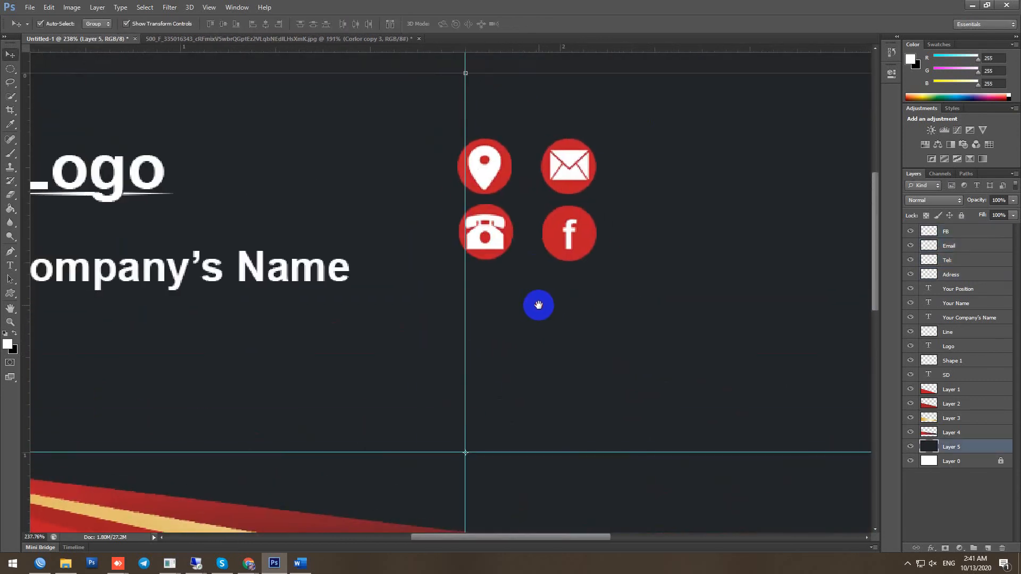
{"action": "left_click_drag", "start_coordinate": [485, 173], "coordinate": [611, 394]}
{"action": "left_click_drag", "start_coordinate": [575, 243], "coordinate": [528, 336]}
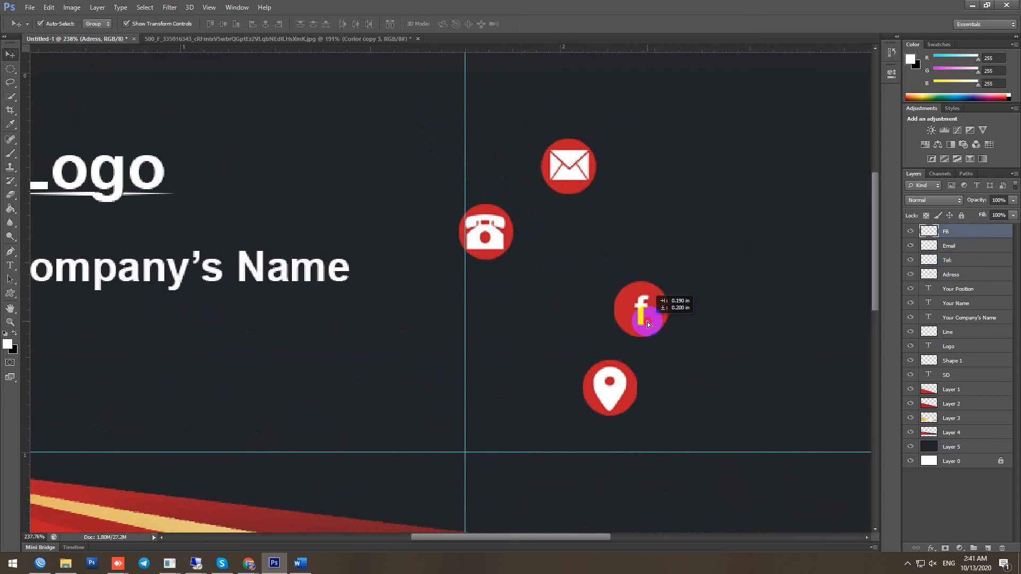
{"action": "left_click_drag", "start_coordinate": [647, 321], "coordinate": [615, 331]}
{"action": "left_click_drag", "start_coordinate": [569, 166], "coordinate": [599, 248]}
{"action": "left_click_drag", "start_coordinate": [486, 230], "coordinate": [492, 191]}
Align the phone, email and Facebook icons in one column from the top, above the location pin
{"action": "left_click_drag", "start_coordinate": [599, 247], "coordinate": [493, 261]}
{"action": "left_click_drag", "start_coordinate": [610, 318], "coordinate": [493, 342]}
{"action": "left_click_drag", "start_coordinate": [610, 388], "coordinate": [490, 419]}
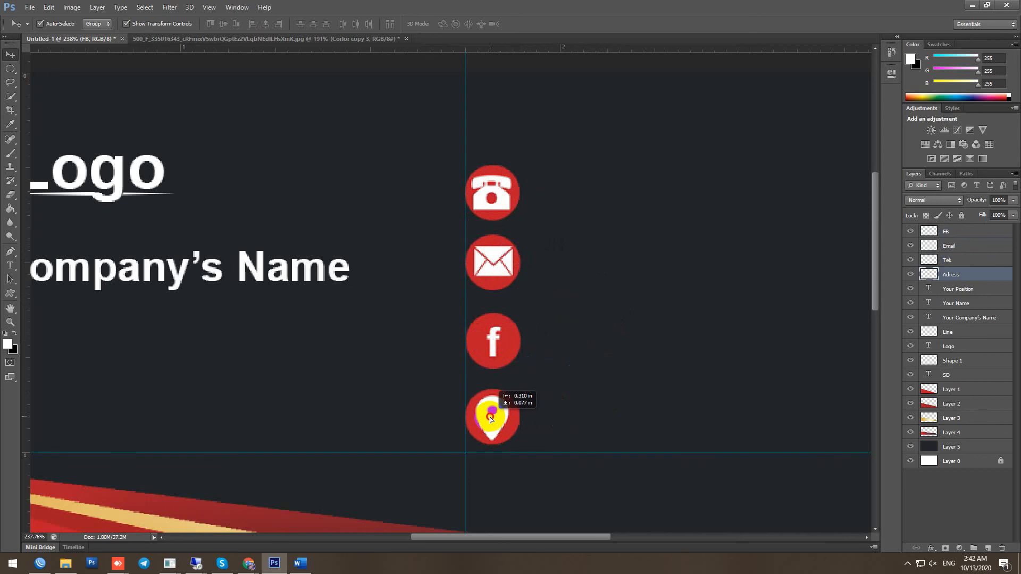
{"action": "left_click", "coordinate": [496, 262]}
{"action": "left_click", "coordinate": [497, 196]}
{"action": "left_click_drag", "start_coordinate": [497, 195], "coordinate": [497, 191]}
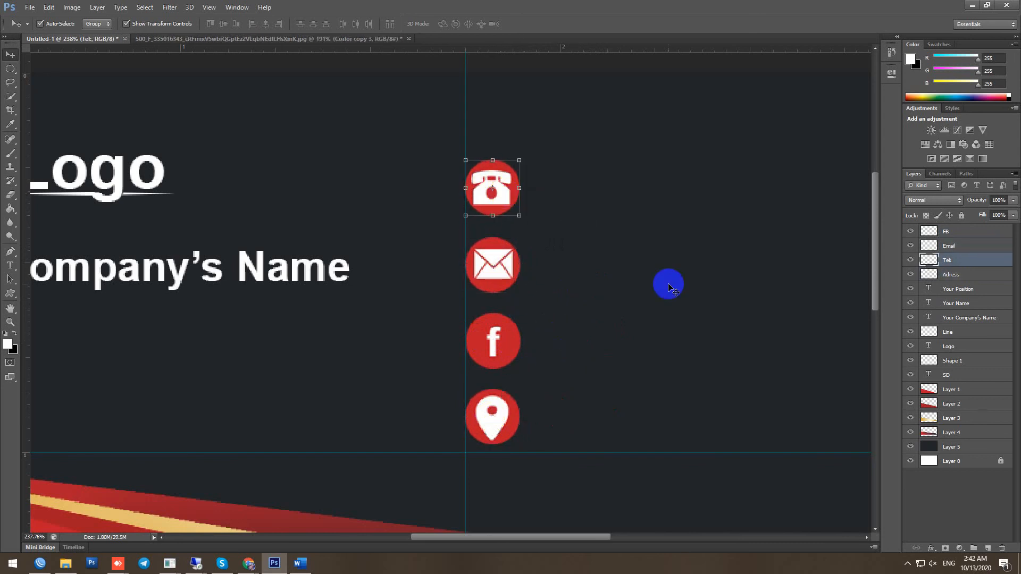
{"action": "left_click", "coordinate": [16, 265]}
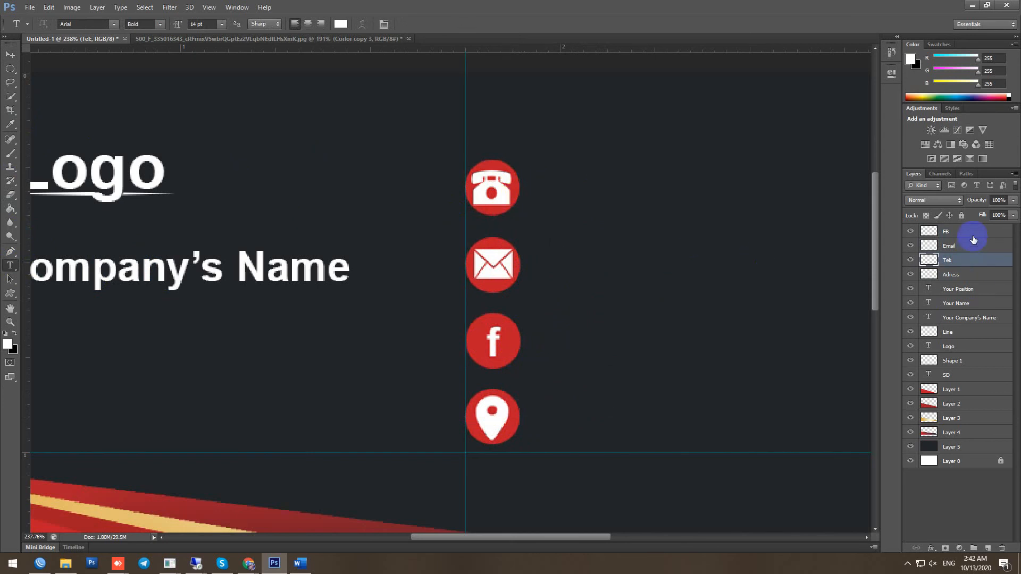
Add a '+855' phone-number text right of the phone icon and set it to 8 pt
{"action": "left_click", "coordinate": [529, 187]}
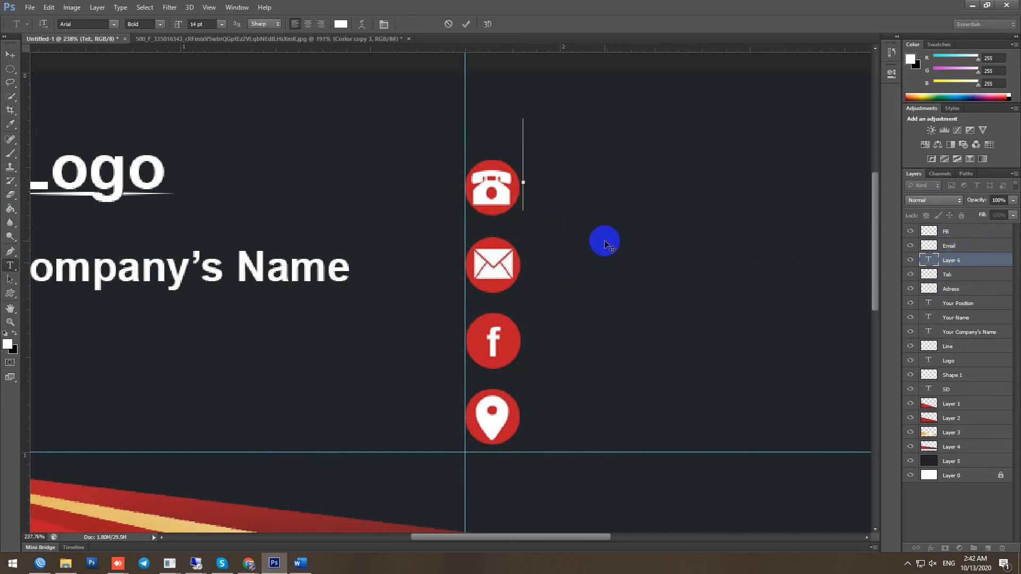
{"action": "type", "text": "+855"}
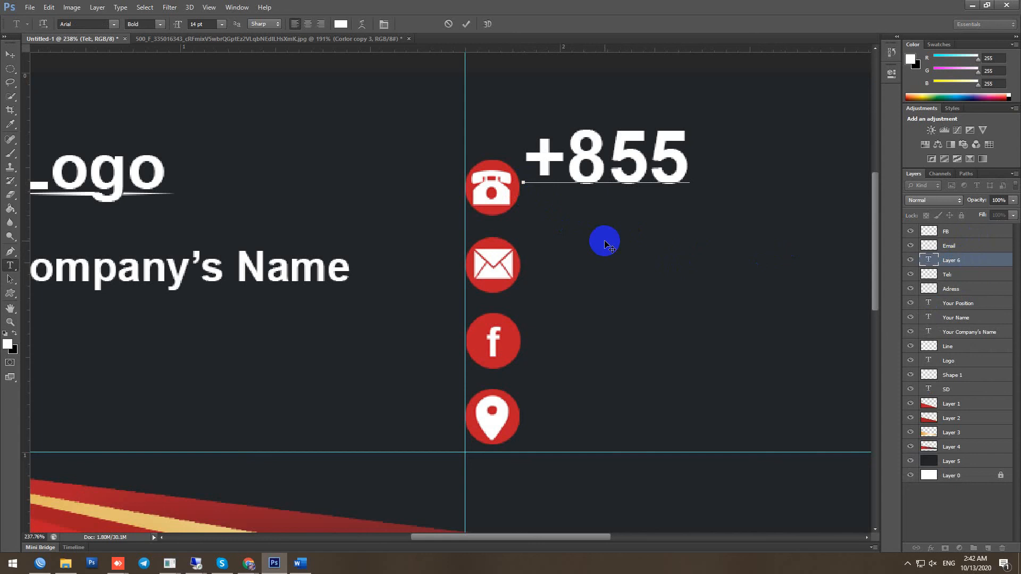
{"action": "scroll", "coordinate": [605, 240], "scroll_direction": "down", "scroll_amount": 2}
{"action": "left_click_drag", "start_coordinate": [670, 193], "coordinate": [549, 194]}
{"action": "left_click", "coordinate": [222, 24]}
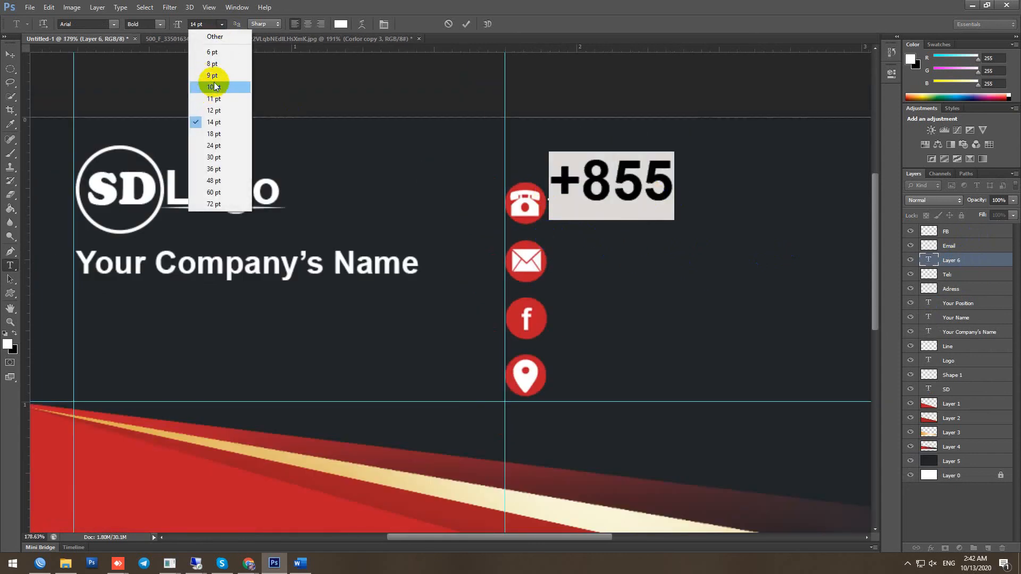
{"action": "left_click", "coordinate": [210, 41]}
{"action": "left_click", "coordinate": [626, 193]}
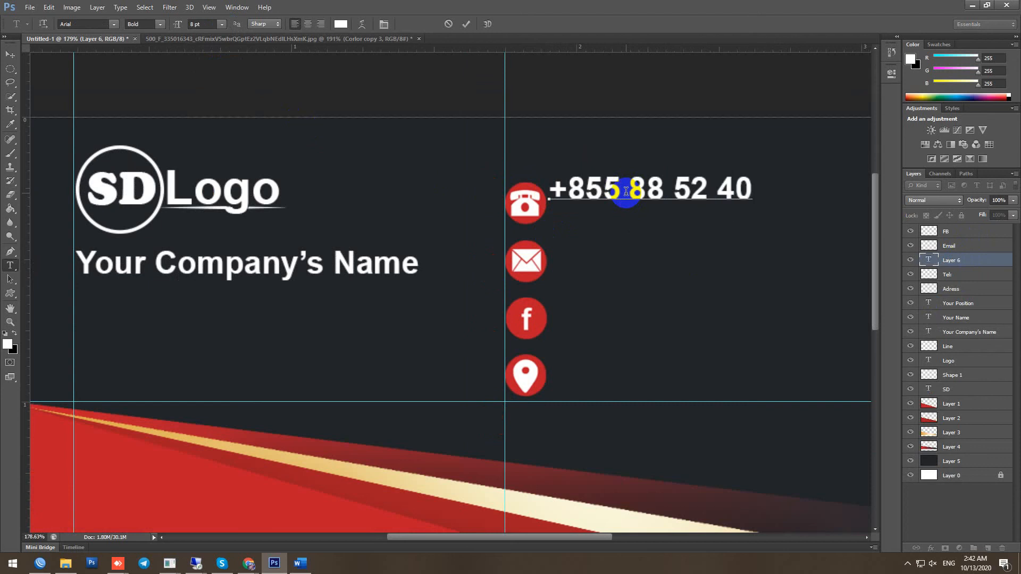
{"action": "left_click", "coordinate": [466, 24]}
Place the number beside the phone icon and copy it down beside the envelope, Facebook and location icons, aligned to a guide
{"action": "key", "text": "v"}
{"action": "left_click_drag", "start_coordinate": [689, 193], "coordinate": [709, 267]}
{"action": "left_click_drag", "start_coordinate": [27, 141], "coordinate": [552, 224]}
{"action": "left_click_drag", "start_coordinate": [656, 260], "coordinate": [658, 319]}
{"action": "left_click_drag", "start_coordinate": [658, 320], "coordinate": [658, 367]}
{"action": "left_click", "coordinate": [706, 263]}
{"action": "double_click", "coordinate": [936, 289]}
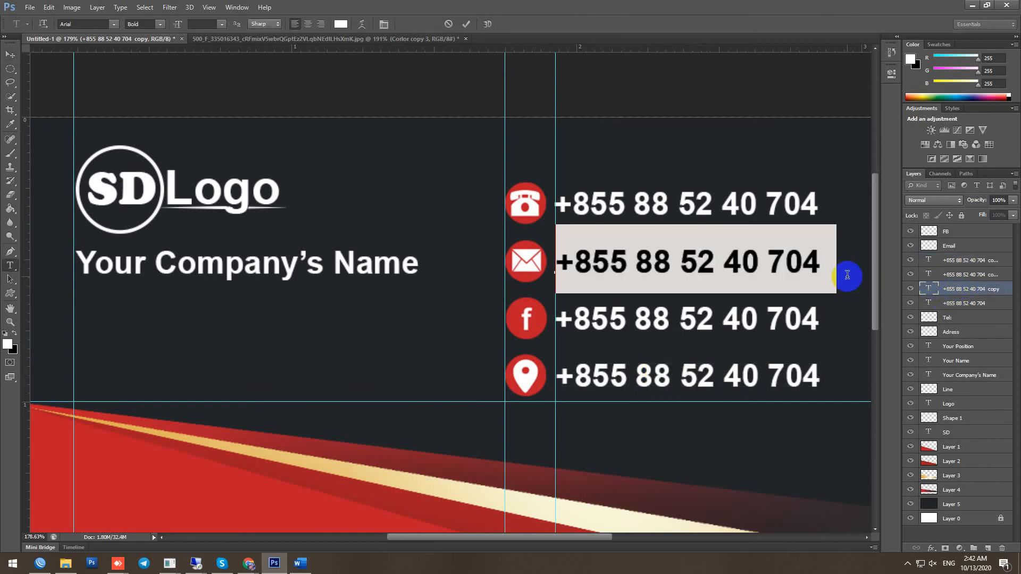
Replace the envelope row's number with the contact's e-mail address
{"action": "left_click_drag", "start_coordinate": [821, 263], "coordinate": [563, 266]}
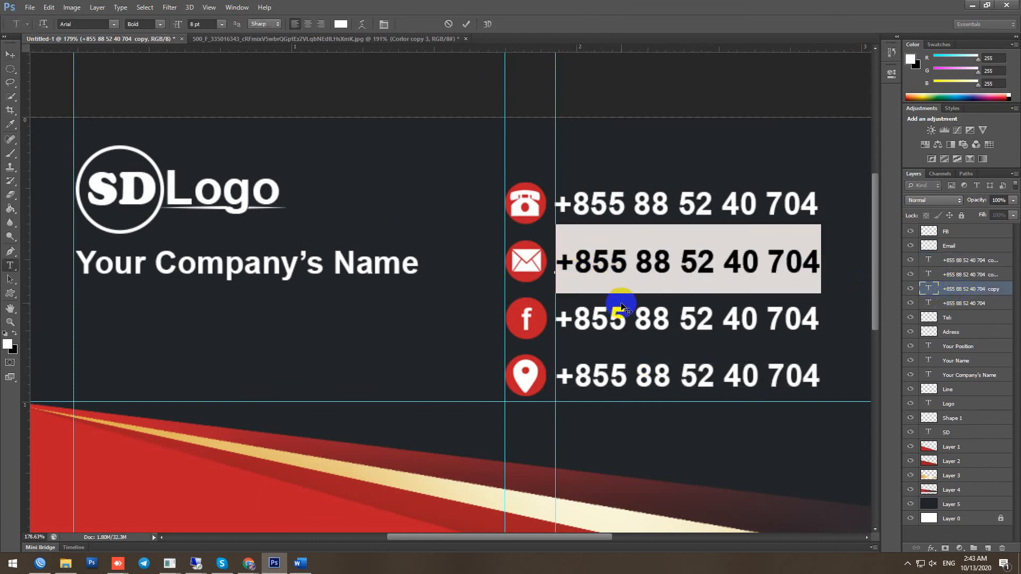
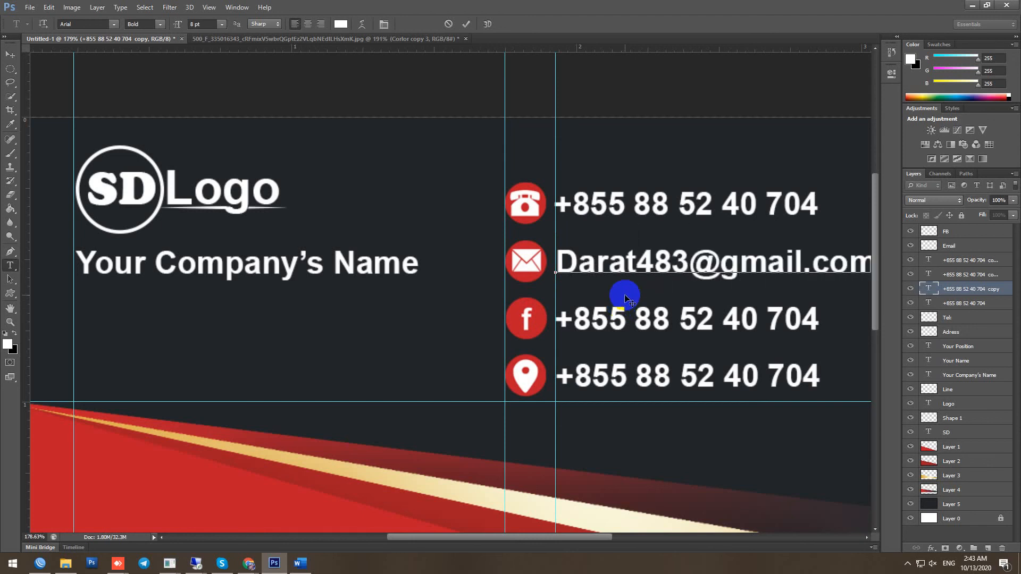
{"action": "scroll", "coordinate": [625, 295], "scroll_direction": "down", "scroll_amount": 3}
{"action": "left_click", "coordinate": [466, 24]}
Select the Facebook row's text layer for editing
{"action": "key", "text": "v"}
{"action": "left_click", "coordinate": [932, 303]}
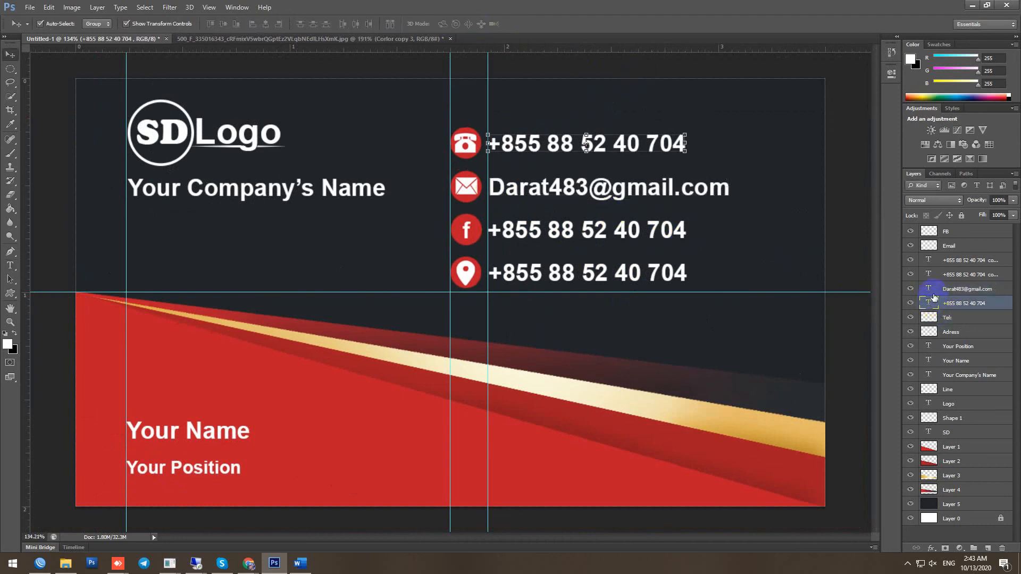
{"action": "double_click", "coordinate": [928, 304]}
{"action": "double_click", "coordinate": [931, 275]}
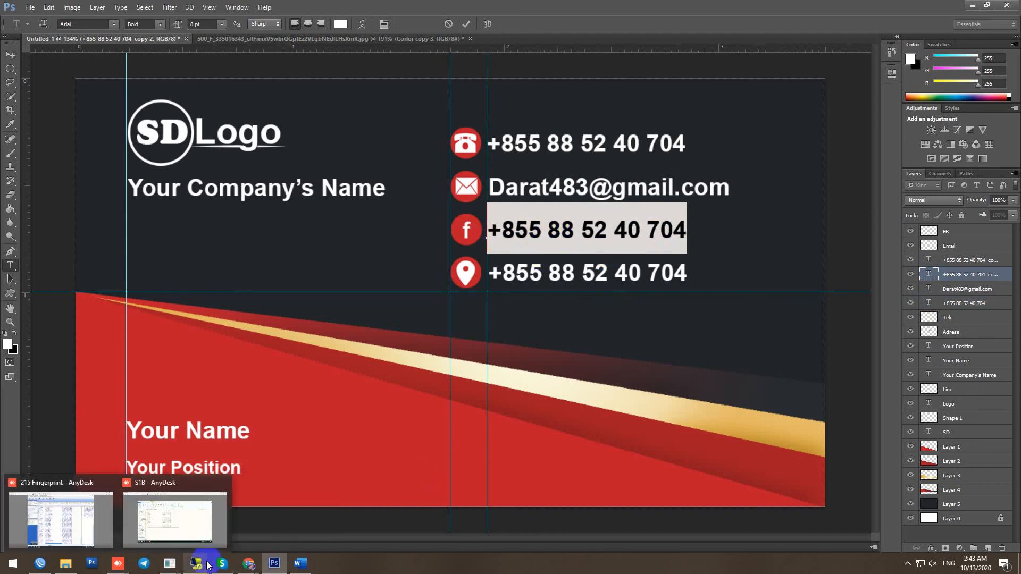
Copy the Facebook profile's web address from Chrome, then select the card's Facebook-row text
{"action": "mouse_move", "coordinate": [249, 563]}
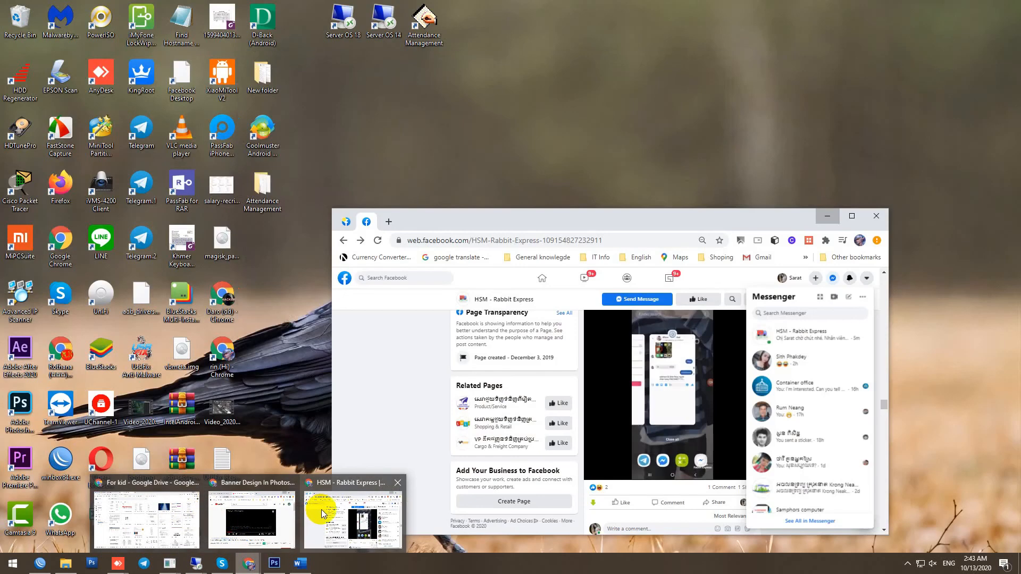
{"action": "left_click", "coordinate": [321, 509]}
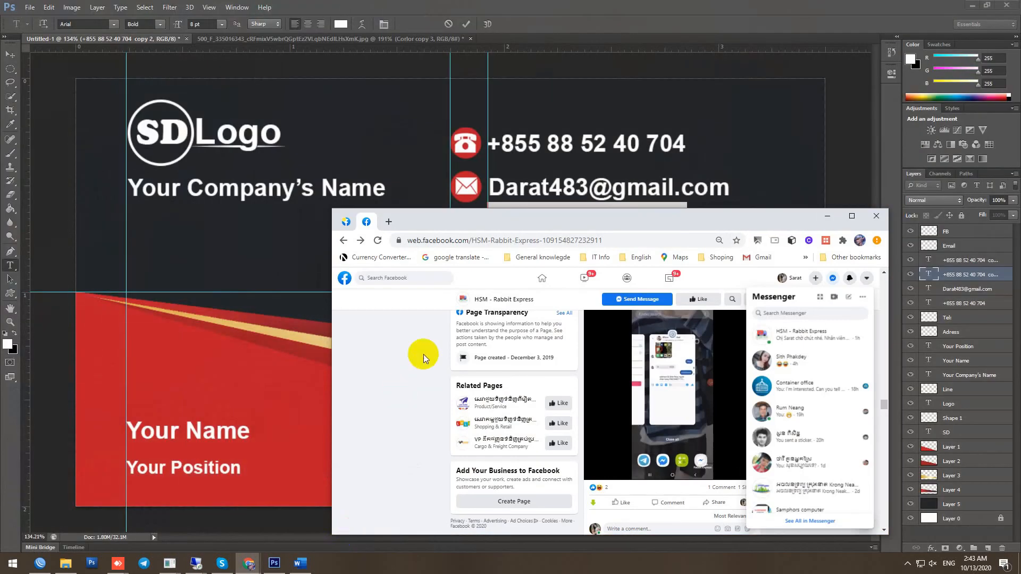
{"action": "left_click", "coordinate": [791, 278]}
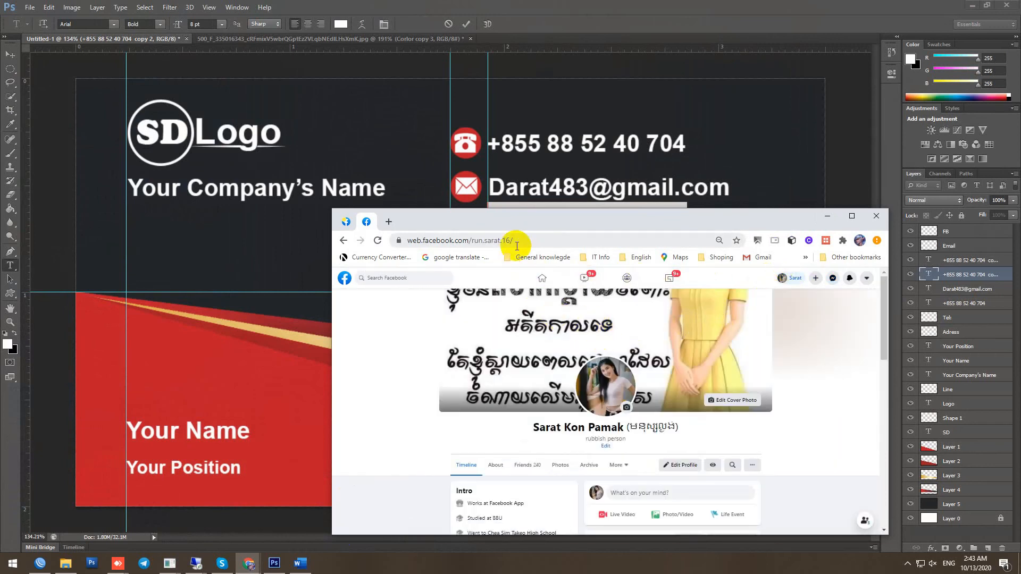
{"action": "left_click", "coordinate": [529, 241]}
{"action": "left_click_drag", "start_coordinate": [528, 241], "coordinate": [432, 243]}
{"action": "key", "text": "ctrl+c"}
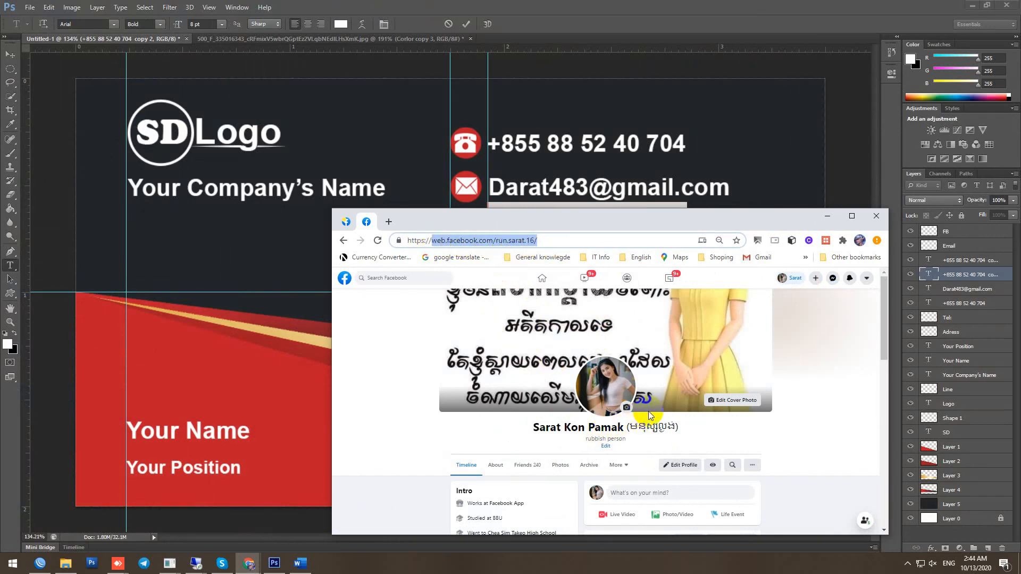
{"action": "scroll", "coordinate": [649, 415], "scroll_direction": "down", "scroll_amount": 1}
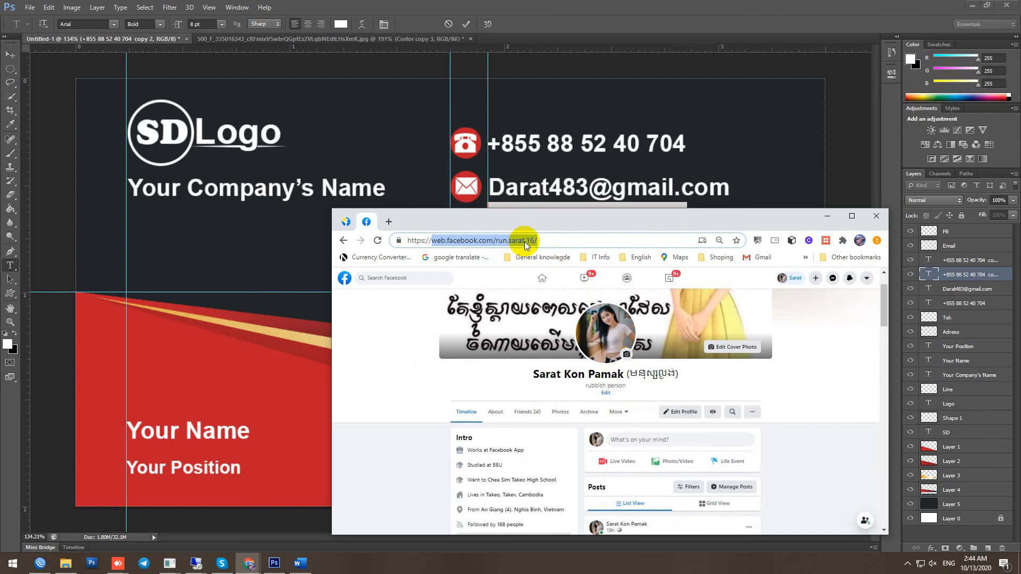
{"action": "left_click", "coordinate": [827, 216]}
{"action": "left_click_drag", "start_coordinate": [686, 230], "coordinate": [524, 237]}
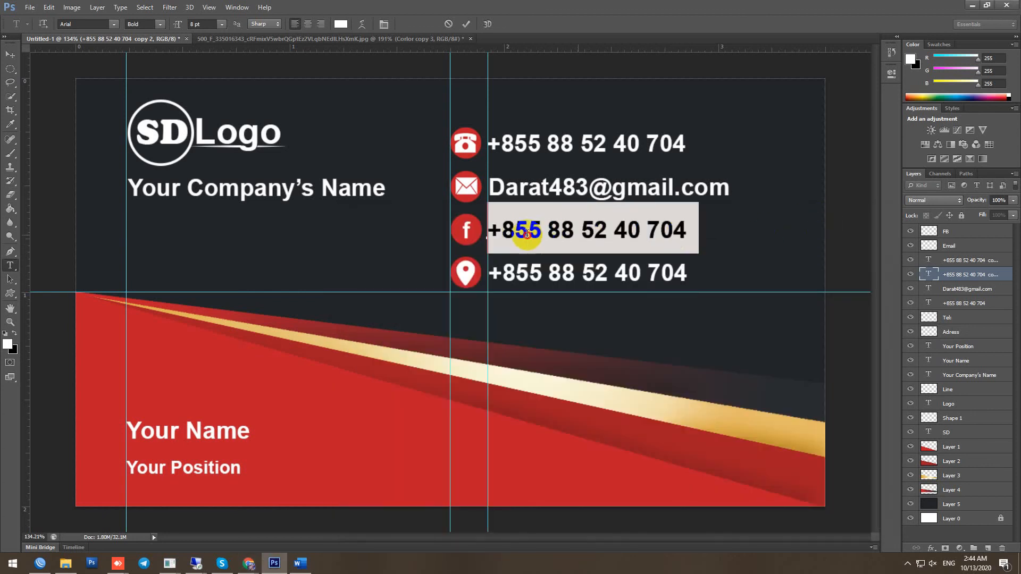
Paste the profile address into the Facebook row and condense it to 71% horizontal scale
{"action": "key", "text": "ctrl+v"}
{"action": "scroll", "coordinate": [672, 276], "scroll_direction": "down", "scroll_amount": 3}
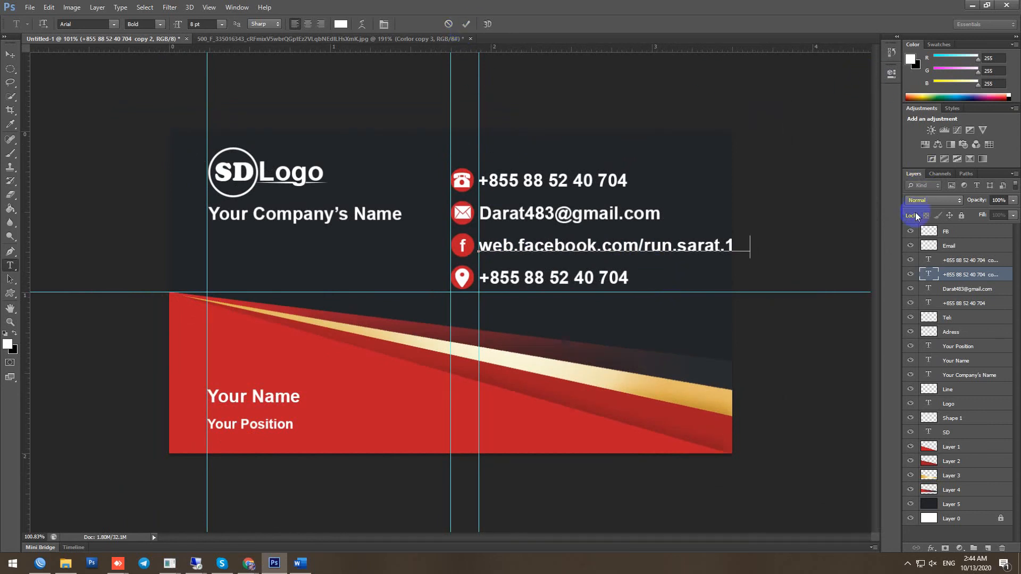
{"action": "left_click", "coordinate": [237, 7]}
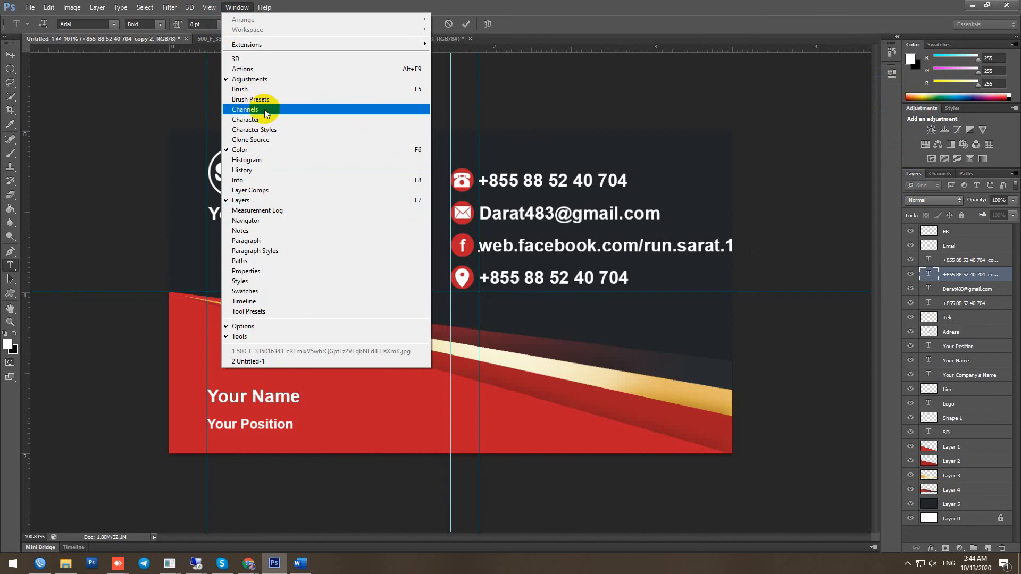
{"action": "left_click", "coordinate": [269, 119]}
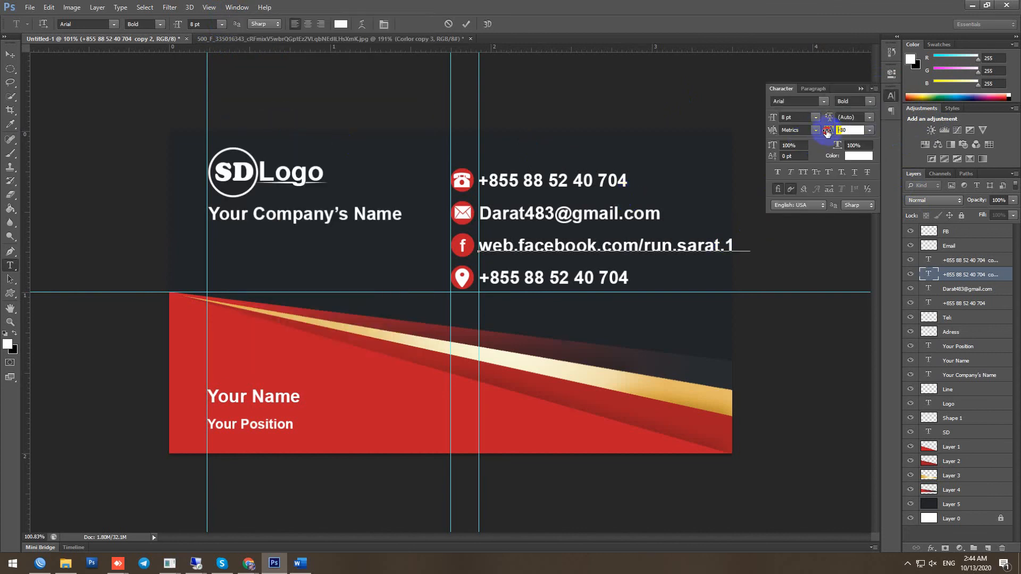
{"action": "left_click_drag", "start_coordinate": [755, 246], "coordinate": [465, 255]}
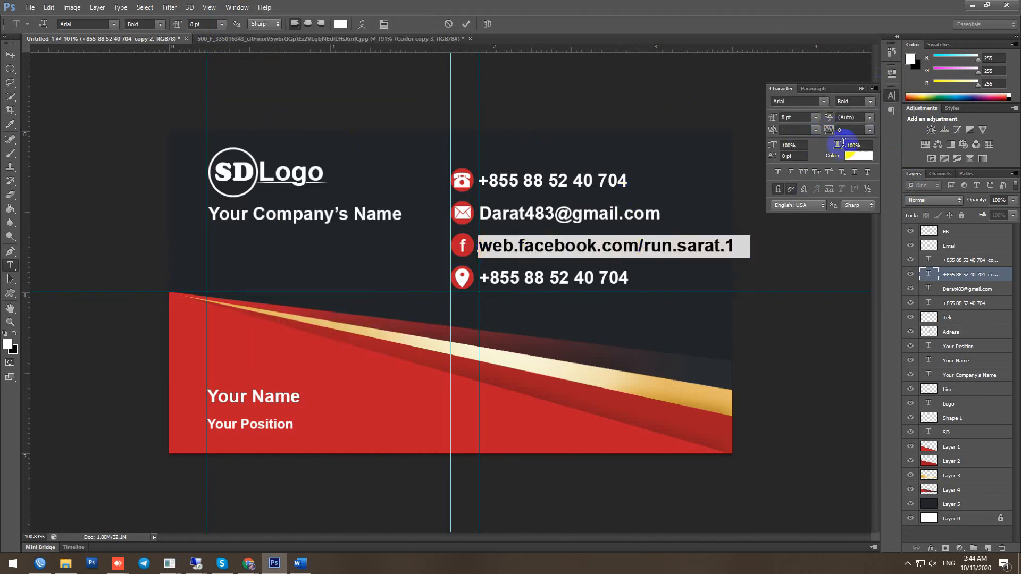
{"action": "left_click_drag", "start_coordinate": [839, 148], "coordinate": [828, 150]}
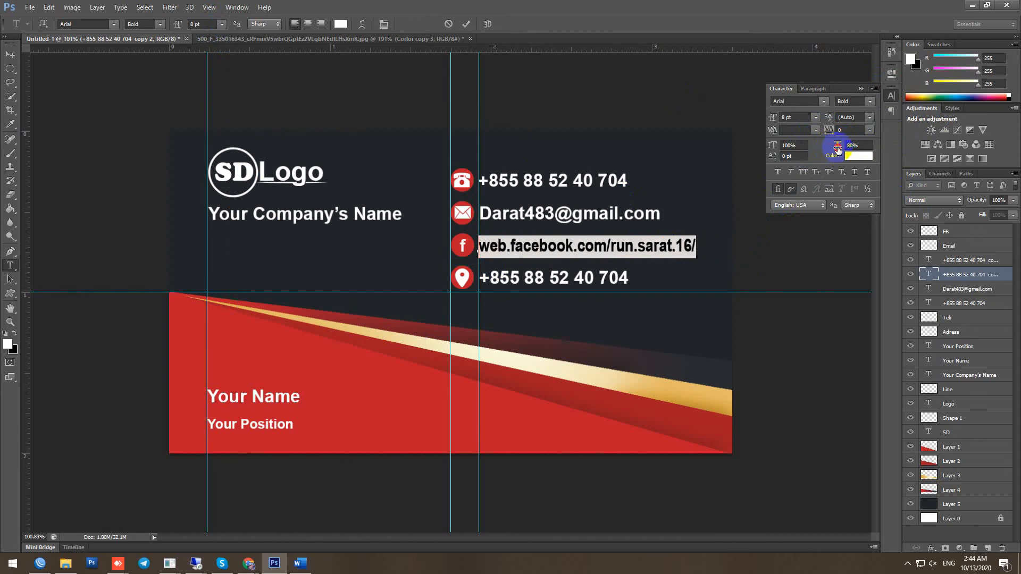
{"action": "left_click_drag", "start_coordinate": [837, 149], "coordinate": [833, 150]}
{"action": "left_click", "coordinate": [861, 88]}
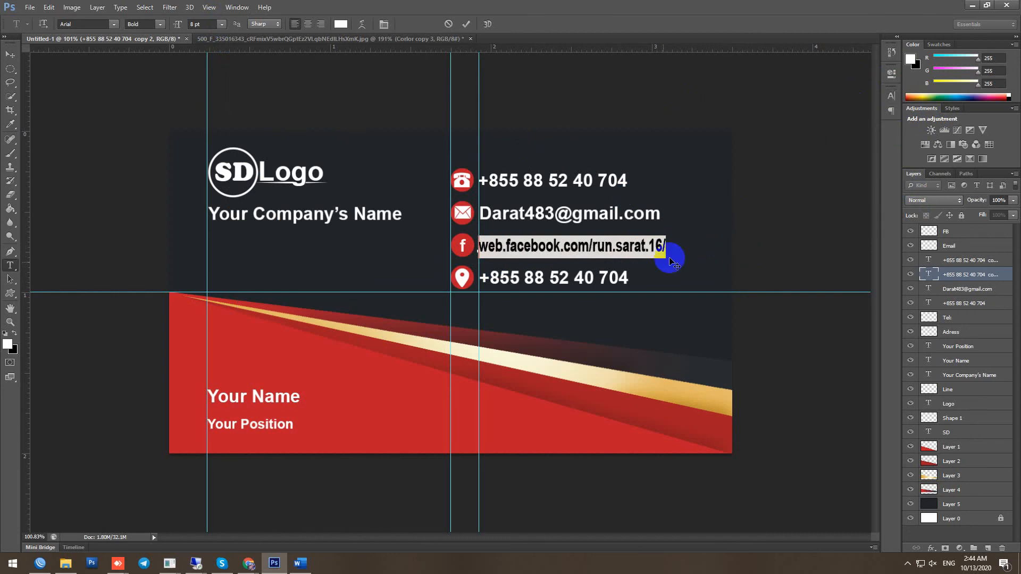
{"action": "left_click", "coordinate": [466, 24]}
Reopen the Facebook address text and commit it again
{"action": "key", "text": "v"}
{"action": "key", "text": "t"}
{"action": "left_click", "coordinate": [665, 246]}
{"action": "left_click", "coordinate": [466, 24]}
{"action": "key", "text": "v"}
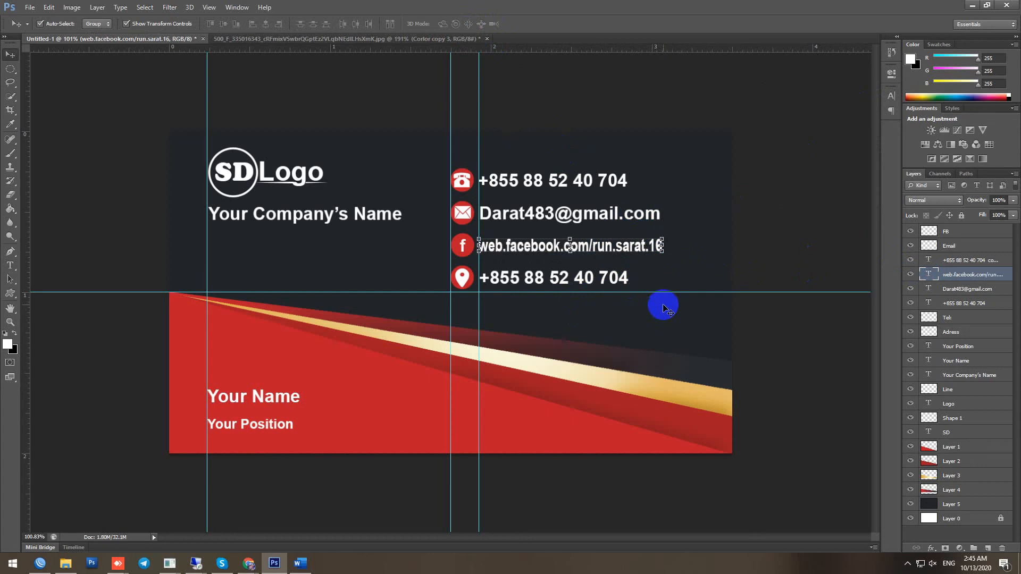
Select the location row's number and begin typing the street address over it
{"action": "double_click", "coordinate": [928, 260]}
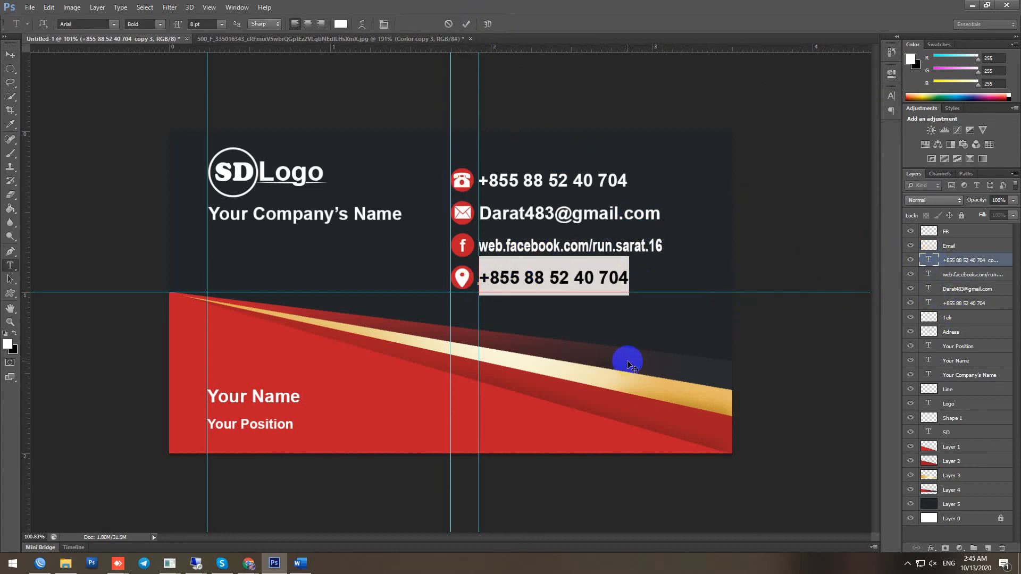
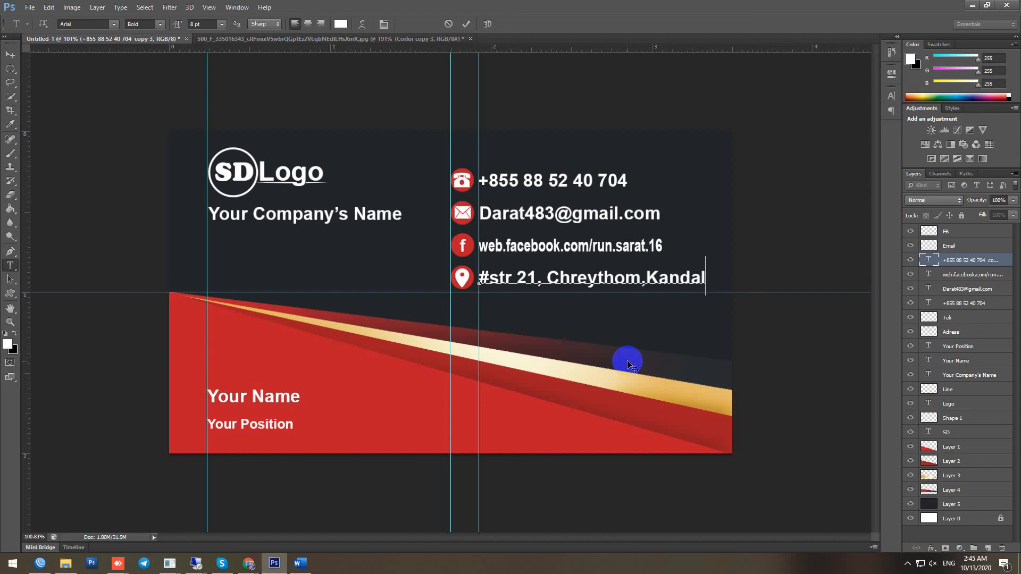
Trim the end of the address's last place name and condense the whole line to 64% horizontal scale
{"action": "left_click_drag", "start_coordinate": [692, 278], "coordinate": [665, 282]}
{"action": "key", "text": "BackSpace"}
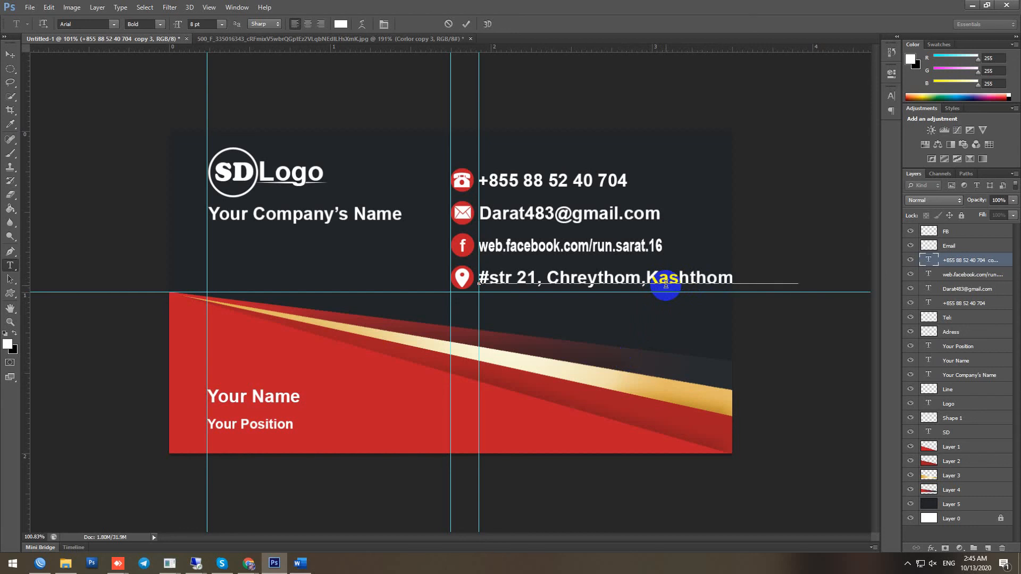
{"action": "left_click_drag", "start_coordinate": [797, 277], "coordinate": [506, 290]}
{"action": "left_click", "coordinate": [891, 98]}
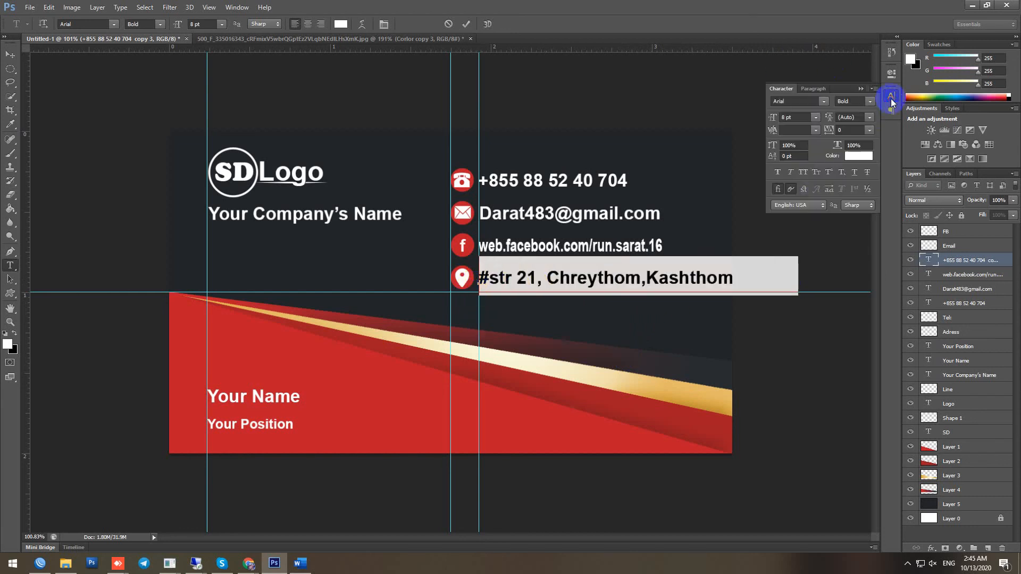
{"action": "mouse_move", "coordinate": [838, 146]}
{"action": "left_mouse_down"}
{"action": "mouse_move", "coordinate": [817, 151]}
{"action": "mouse_move", "coordinate": [825, 154]}
{"action": "left_mouse_up"}
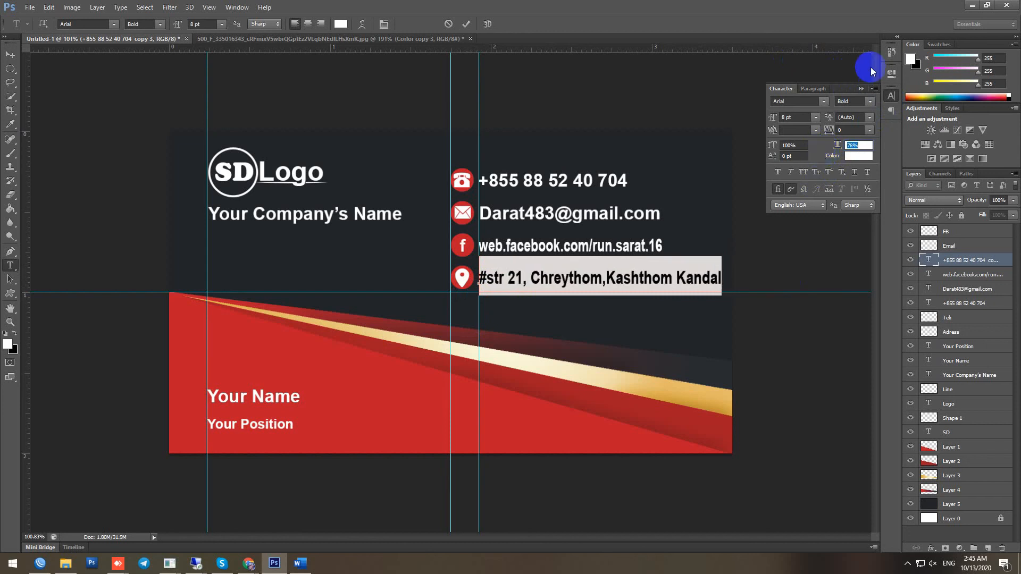
{"action": "left_click", "coordinate": [862, 87]}
{"action": "left_click", "coordinate": [466, 24]}
Remove the three vertical guides and the horizontal guide from the card
{"action": "key", "text": "v"}
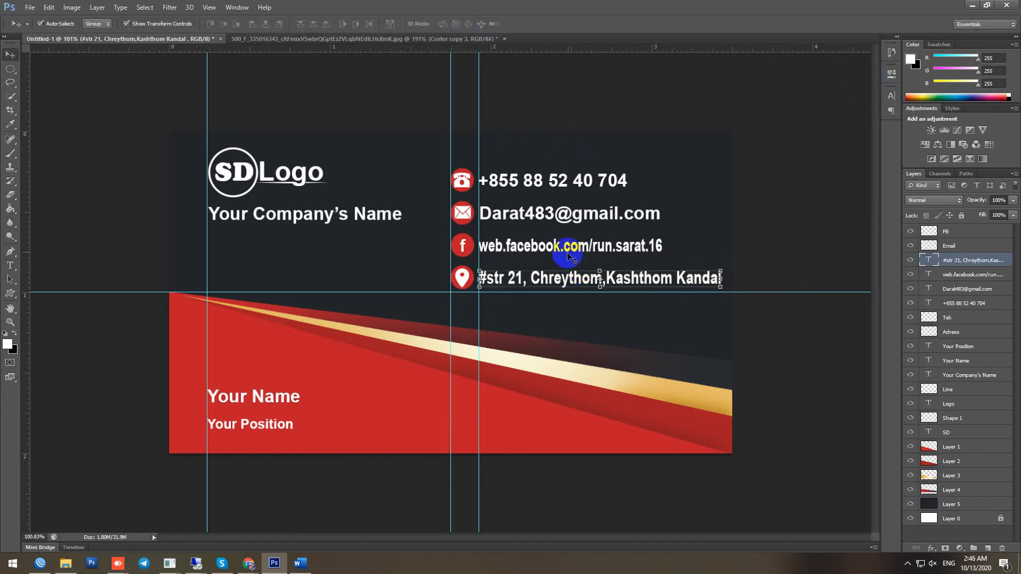
{"action": "left_click", "coordinate": [238, 84]}
{"action": "left_click_drag", "start_coordinate": [207, 80], "coordinate": [25, 115]}
{"action": "left_click_drag", "start_coordinate": [451, 78], "coordinate": [26, 111]}
{"action": "left_click_drag", "start_coordinate": [479, 85], "coordinate": [26, 144]}
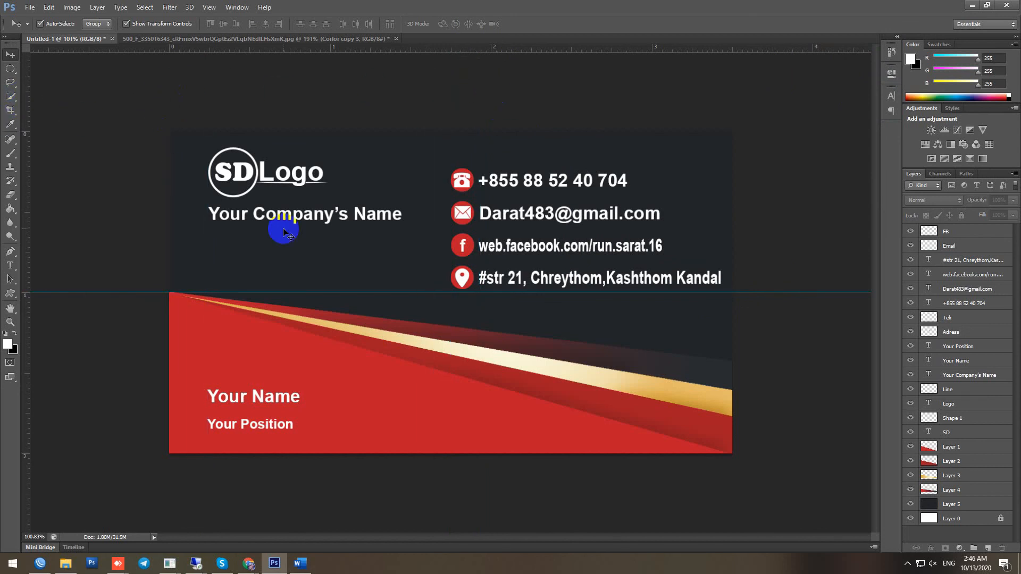
{"action": "left_click_drag", "start_coordinate": [119, 291], "coordinate": [231, 36]}
{"action": "scroll", "coordinate": [734, 241], "scroll_direction": "down", "scroll_amount": 9}
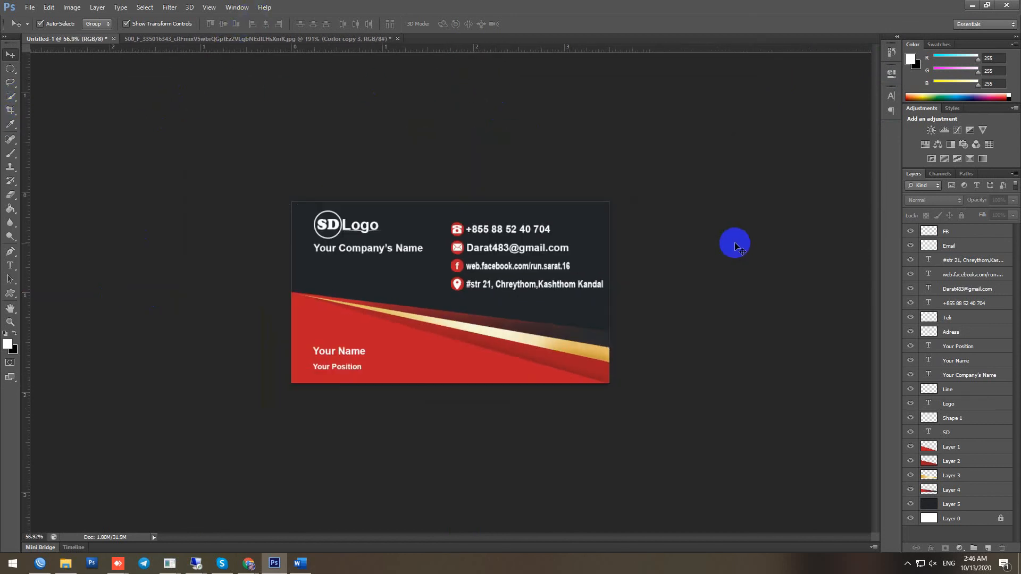
{"action": "scroll", "coordinate": [724, 255], "scroll_direction": "up", "scroll_amount": 5}
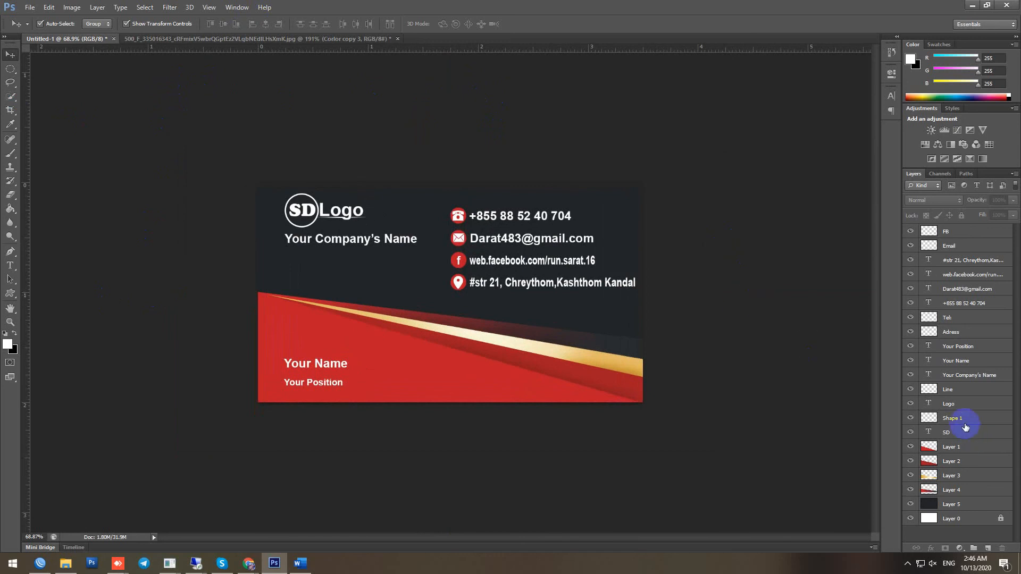
Merge the Adress through FB contact layers, shrink the block to about 88% and nudge it lower
{"action": "left_click", "coordinate": [968, 378]}
{"action": "left_click", "coordinate": [960, 331]}
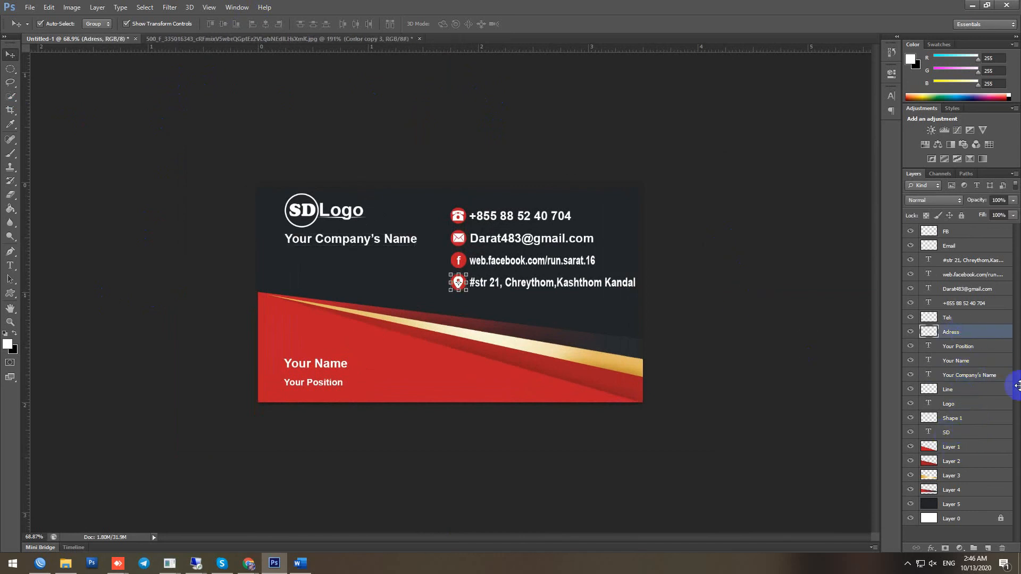
{"action": "left_click", "coordinate": [950, 232], "text": "shift"}
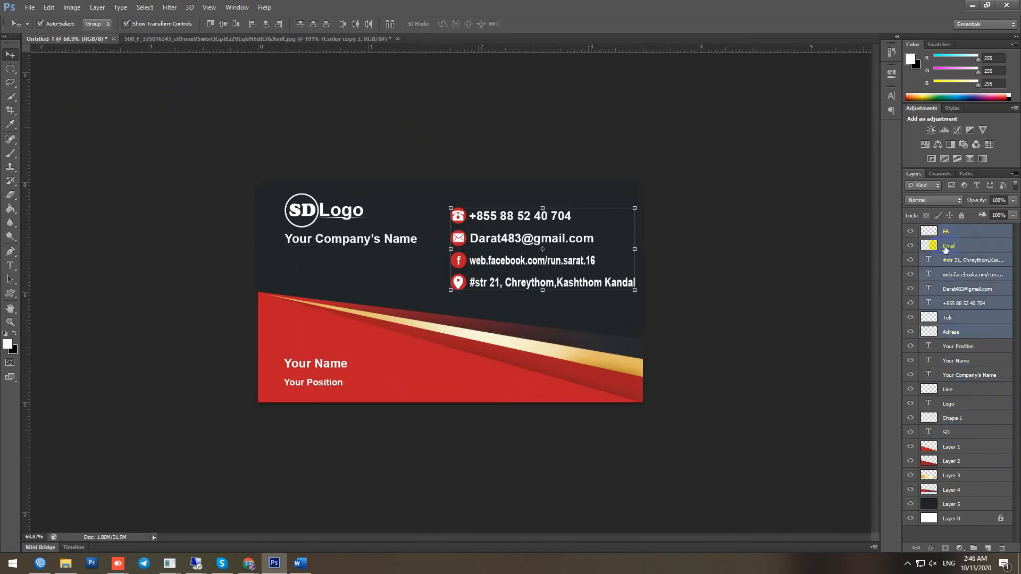
{"action": "key", "text": "ctrl+e"}
{"action": "scroll", "coordinate": [546, 277], "scroll_direction": "up", "scroll_amount": 2}
{"action": "left_click_drag", "start_coordinate": [696, 179], "coordinate": [671, 190]}
{"action": "left_click_drag", "start_coordinate": [595, 271], "coordinate": [599, 290]}
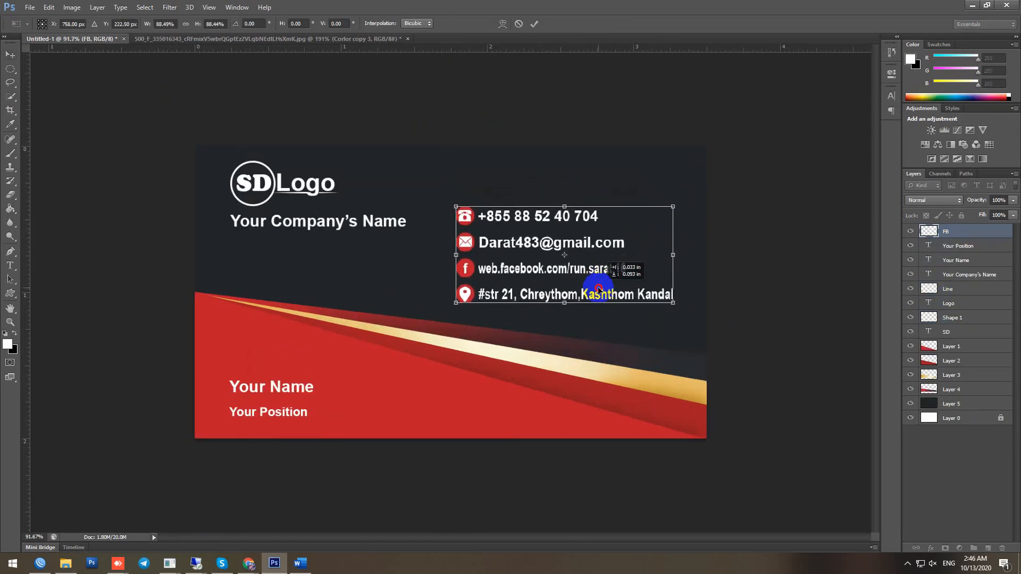
{"action": "key", "text": "Return"}
{"action": "scroll", "coordinate": [763, 292], "scroll_direction": "down", "scroll_amount": 2}
{"action": "scroll", "coordinate": [764, 292], "scroll_direction": "up", "scroll_amount": 2}
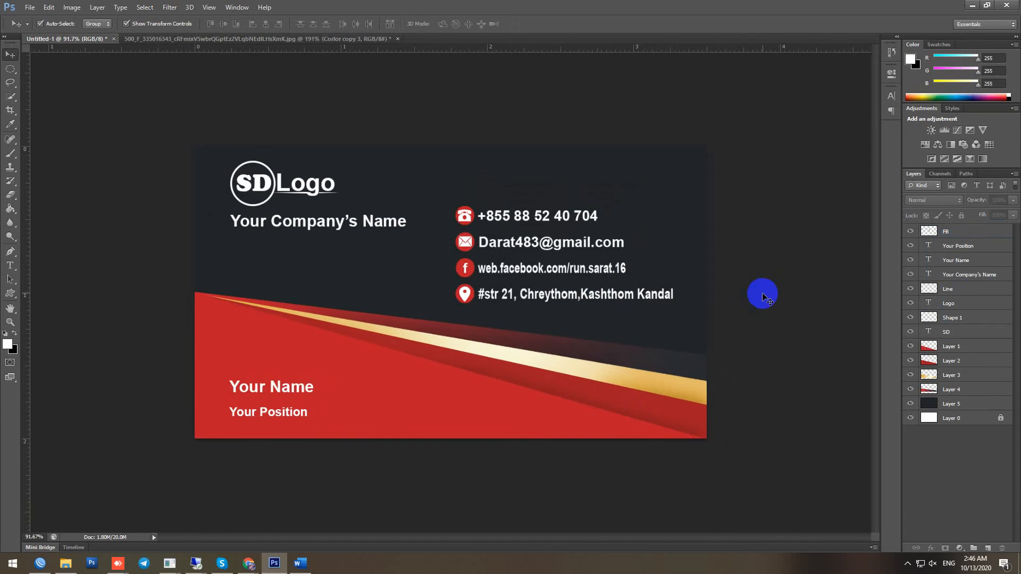
{"action": "scroll", "coordinate": [764, 292], "scroll_direction": "down", "scroll_amount": 1}
{"action": "left_click", "coordinate": [662, 226]}
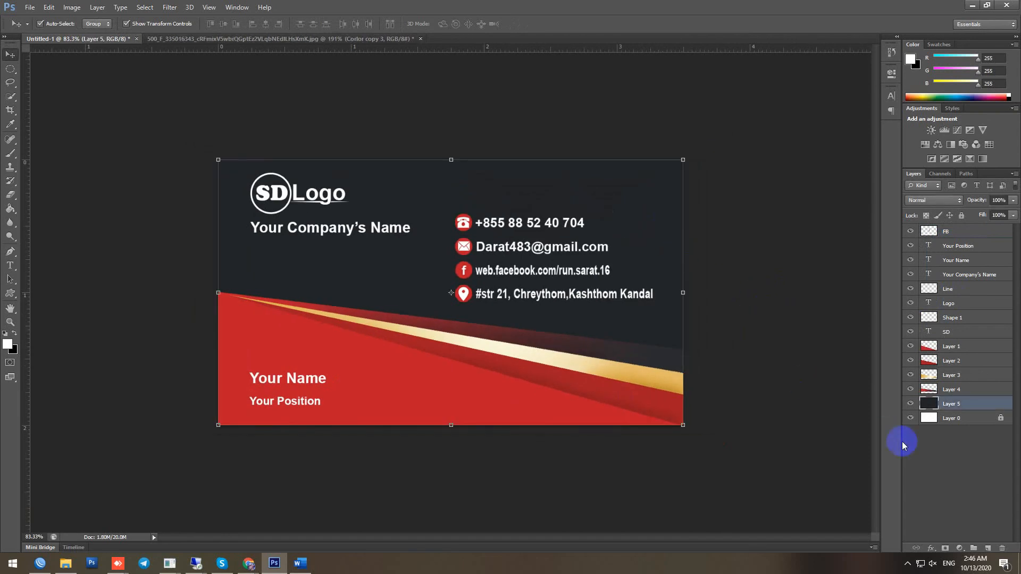
Merge every layer from FB down to Layer 5 into a single FB layer
{"action": "left_click", "coordinate": [946, 239]}
{"action": "left_click", "coordinate": [966, 408], "text": "shift"}
{"action": "key", "text": "ctrl+e"}
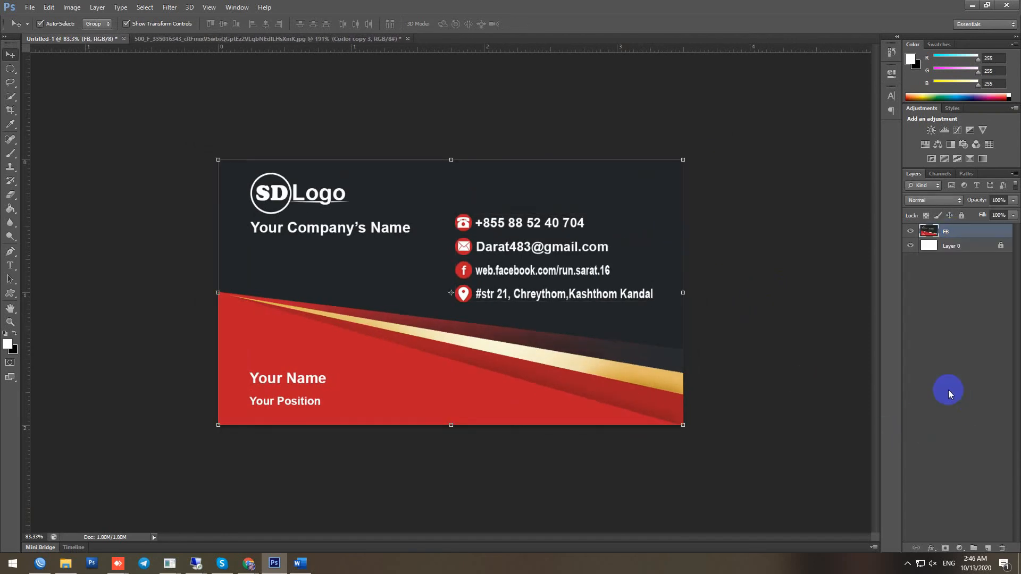
{"action": "scroll", "coordinate": [146, 207], "scroll_direction": "up", "scroll_amount": 2}
{"action": "scroll", "coordinate": [190, 184], "scroll_direction": "down", "scroll_amount": 1}
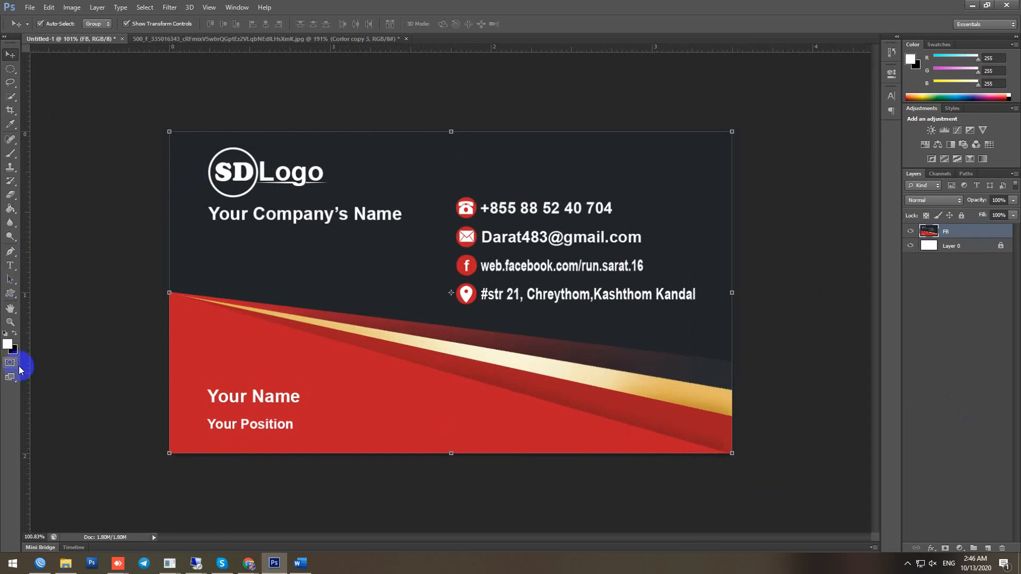
Try drawing a square frame custom shape over the whole card, then undo it
{"action": "left_click", "coordinate": [11, 293]}
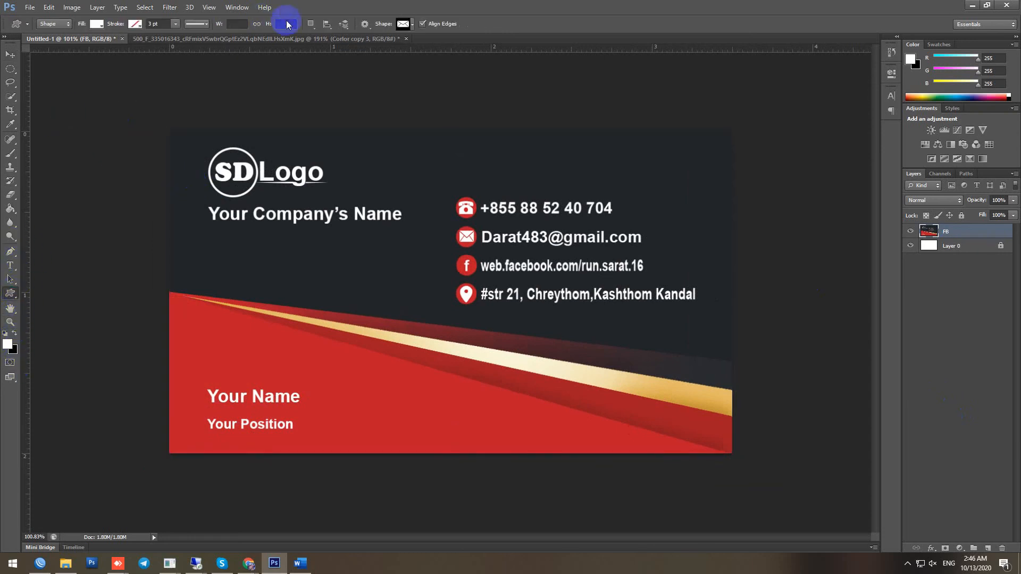
{"action": "left_click", "coordinate": [408, 23]}
{"action": "left_click_drag", "start_coordinate": [479, 153], "coordinate": [482, 268]}
{"action": "left_click", "coordinate": [409, 261]}
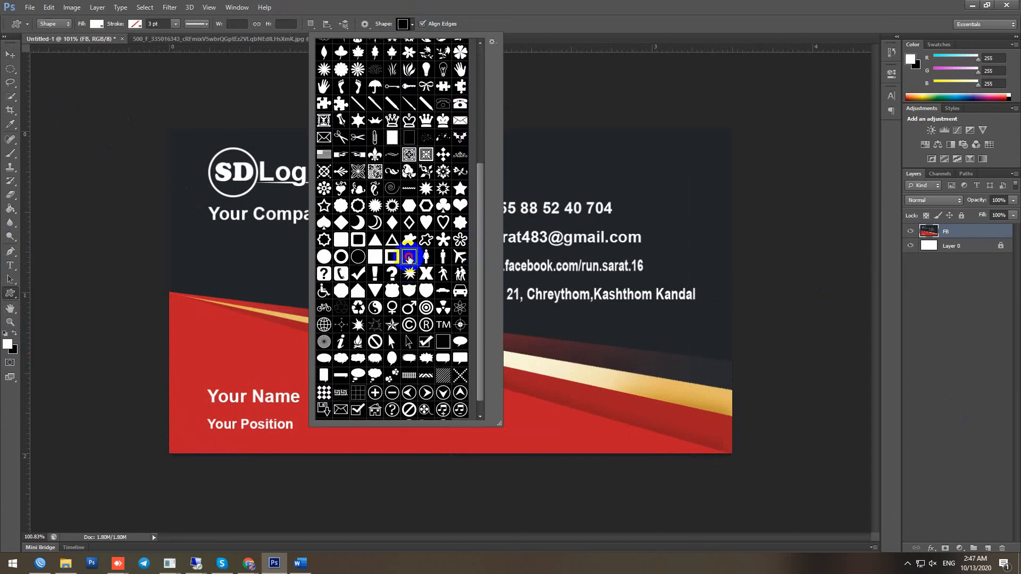
{"action": "mouse_move", "coordinate": [168, 455]}
{"action": "left_mouse_down"}
{"action": "mouse_move", "coordinate": [637, 150]}
{"action": "mouse_move", "coordinate": [732, 127]}
{"action": "left_mouse_up"}
{"action": "left_click", "coordinate": [206, 24]}
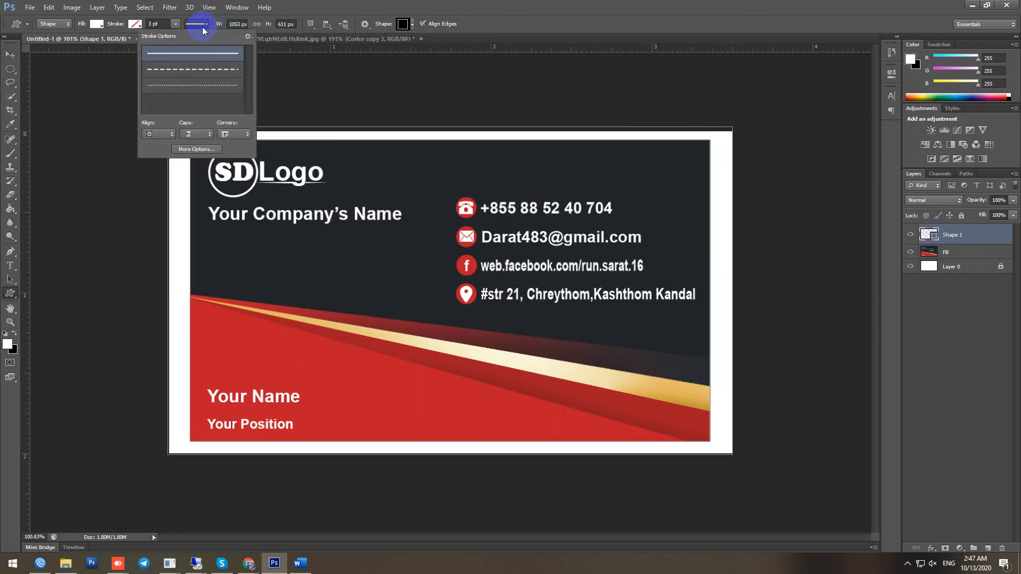
{"action": "left_click", "coordinate": [655, 171]}
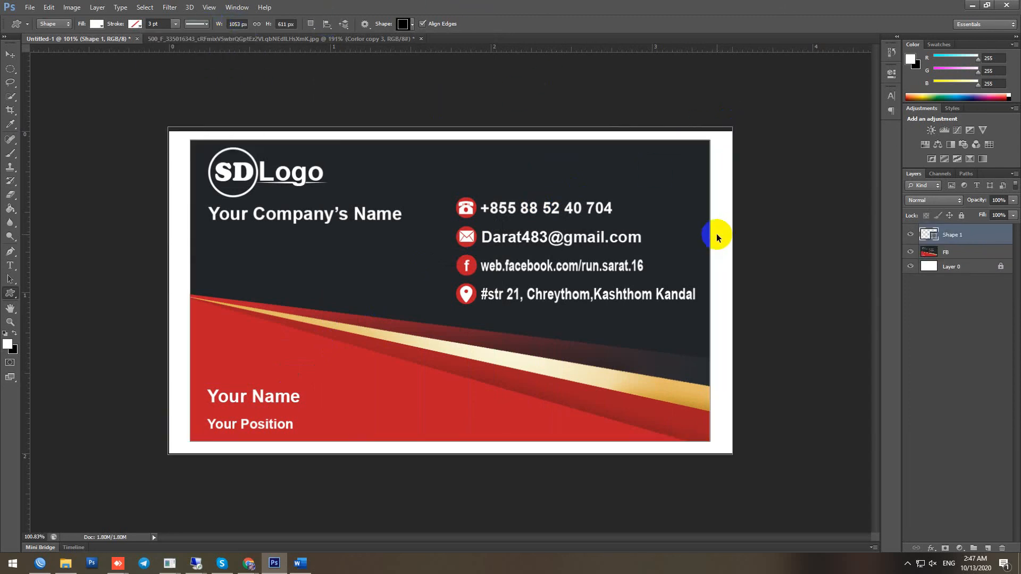
{"action": "key", "text": "ctrl+z"}
{"action": "scroll", "coordinate": [734, 311], "scroll_direction": "down", "scroll_amount": 1}
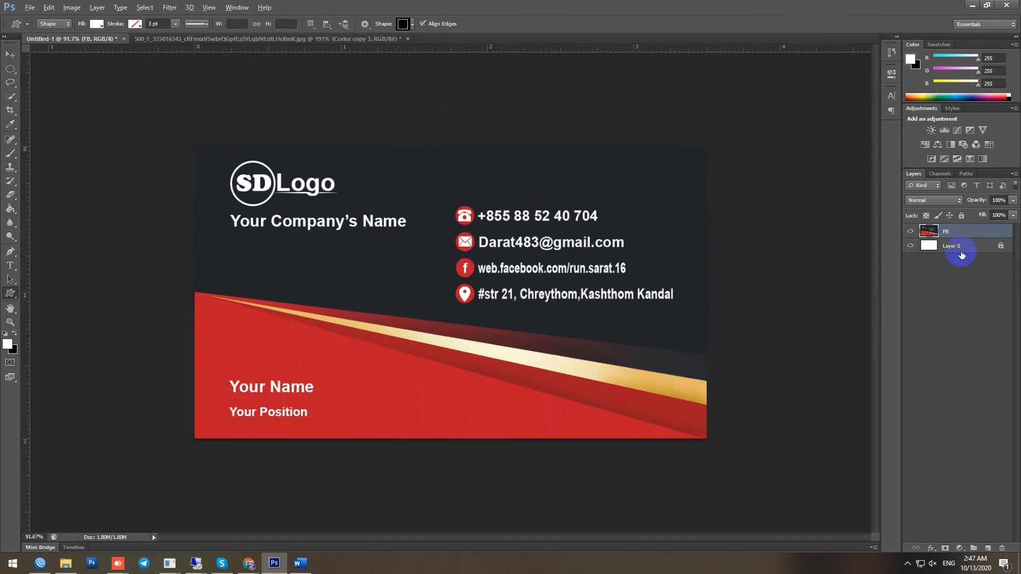
Stroke the merged card with a 1 px white border at Center location
{"action": "key", "text": "alt+e"}
{"action": "key", "text": "s"}
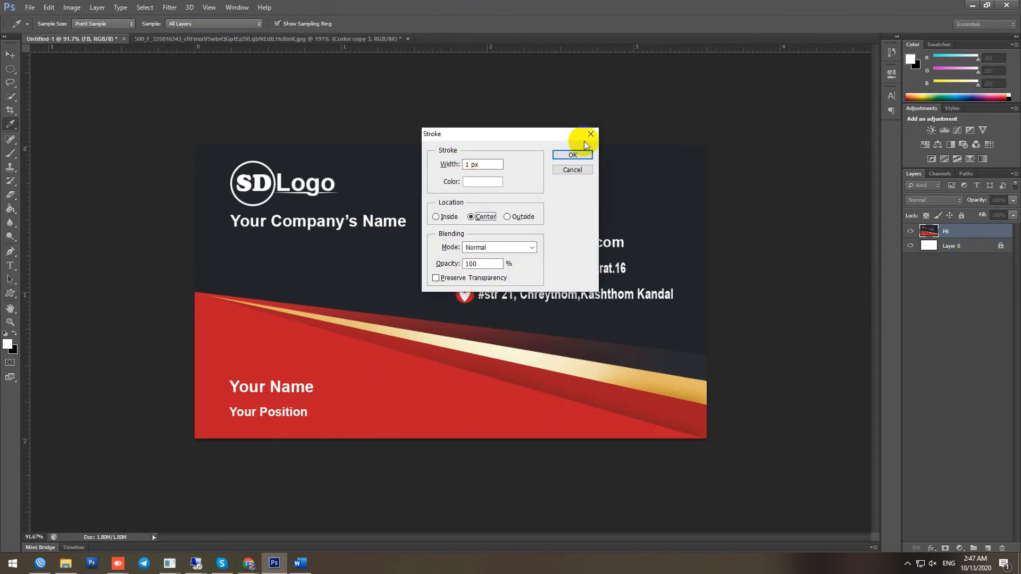
{"action": "left_click", "coordinate": [573, 154]}
{"action": "key", "text": "u"}
{"action": "scroll", "coordinate": [680, 334], "scroll_direction": "down", "scroll_amount": 5}
{"action": "scroll", "coordinate": [723, 292], "scroll_direction": "up", "scroll_amount": 10}
{"action": "scroll", "coordinate": [723, 296], "scroll_direction": "down", "scroll_amount": 9}
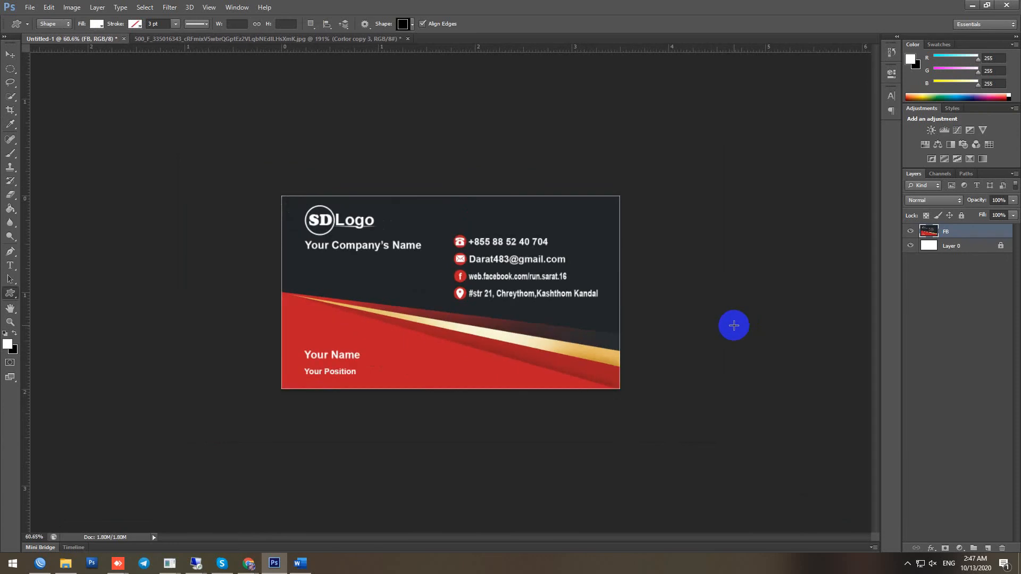